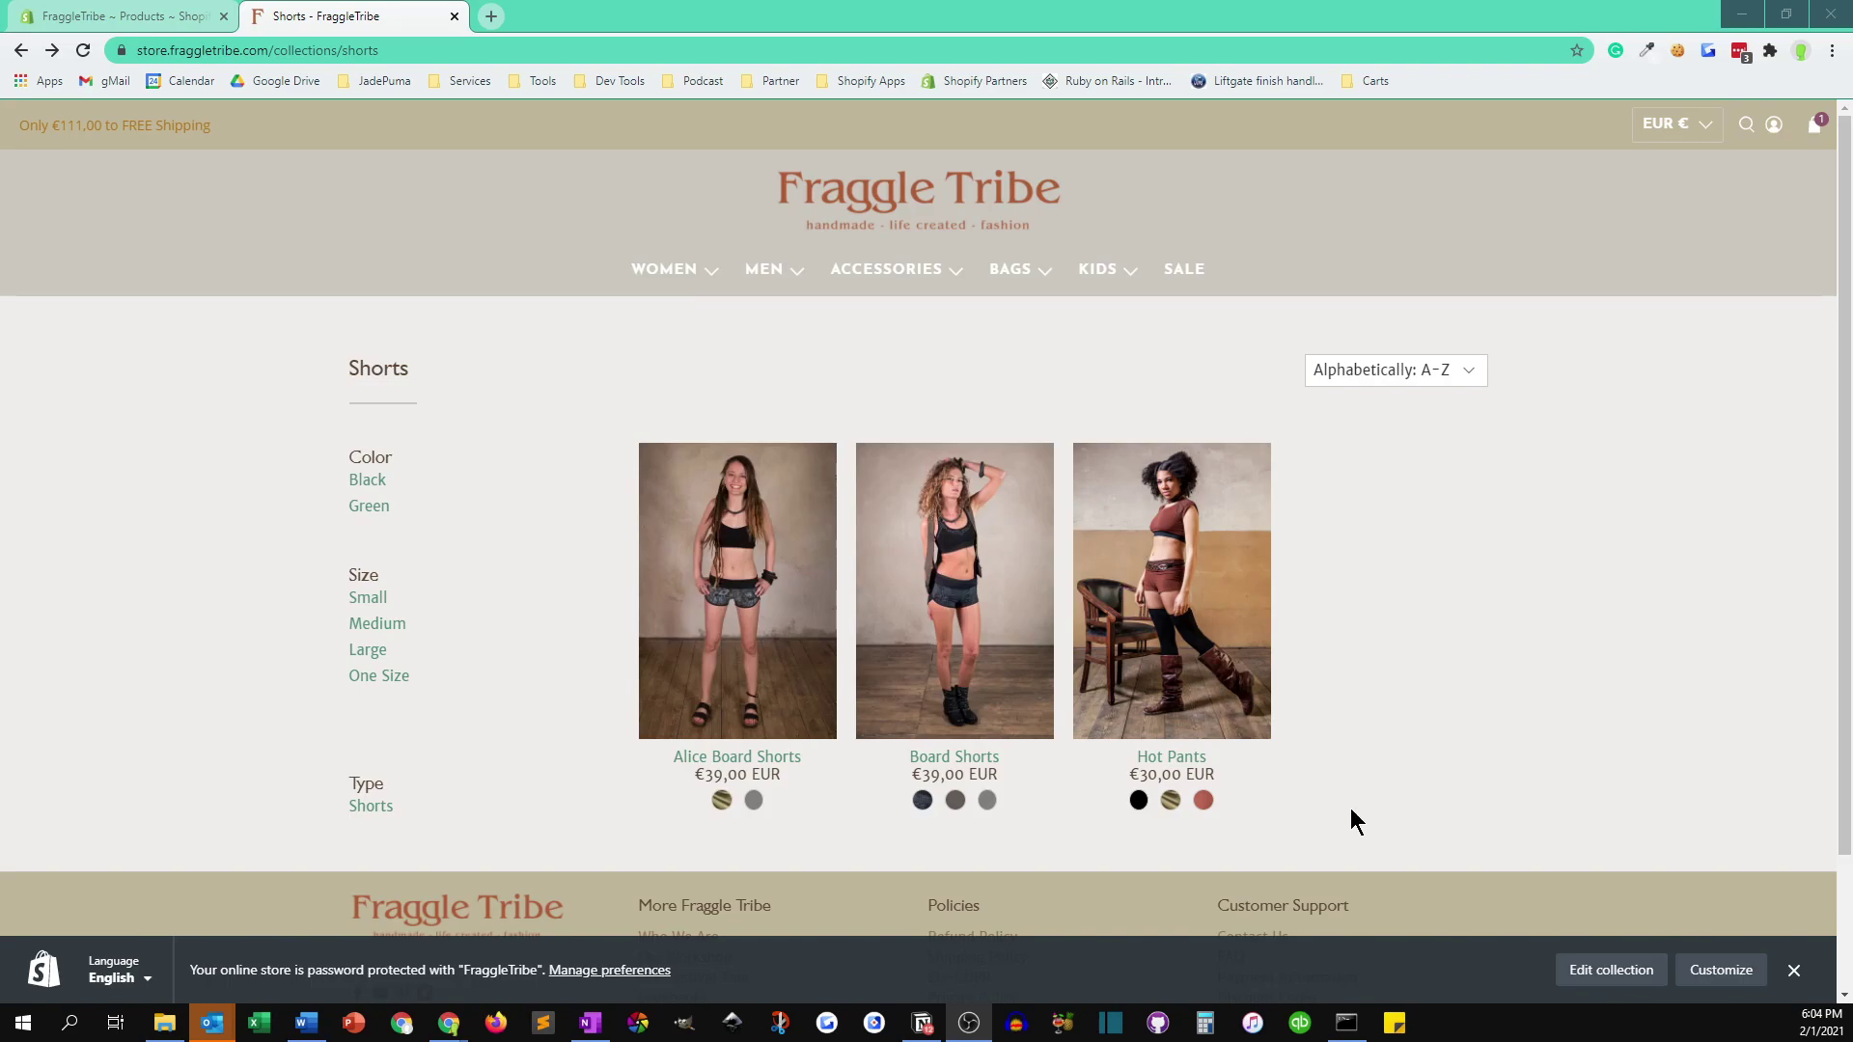
Preview Board Shorts and Alice Board Shorts in their other colour variants, including green.
click(956, 800)
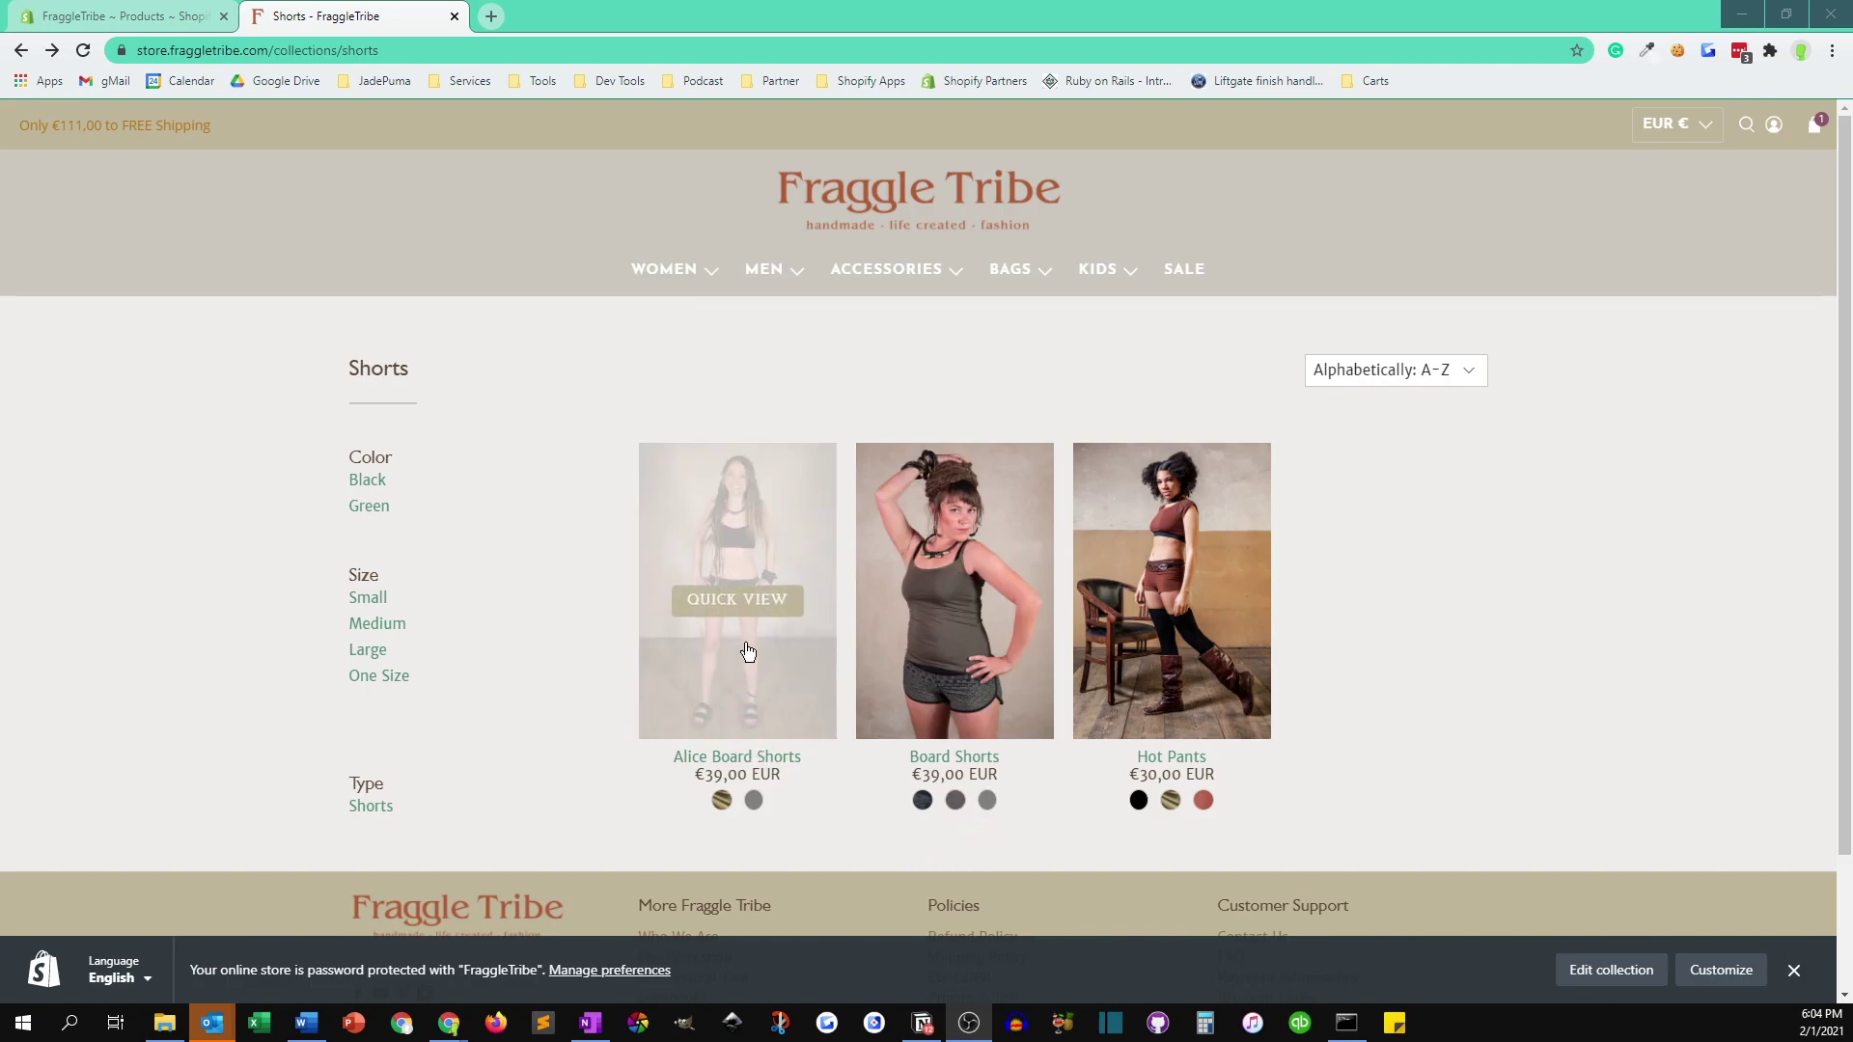
click(722, 800)
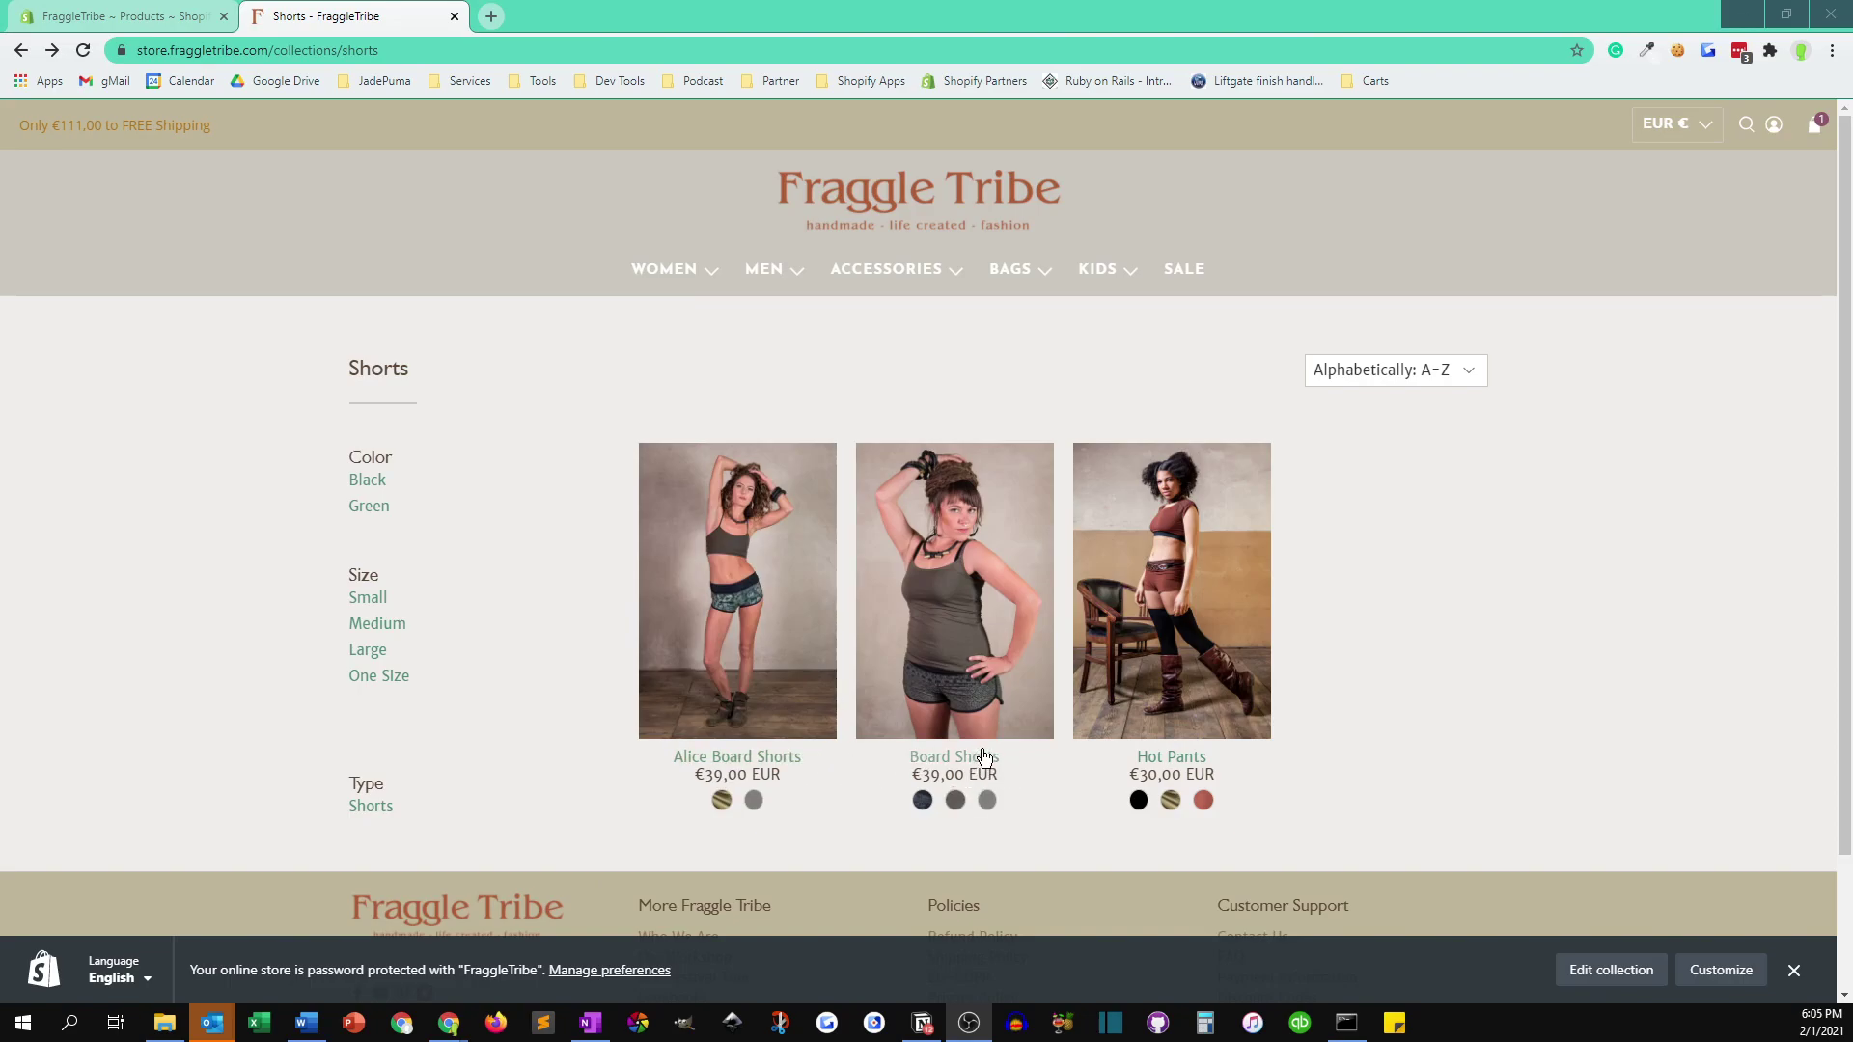
click(956, 800)
Export only the two selected products, Alice Board Shorts and Board Shorts, as CSV.
click(107, 16)
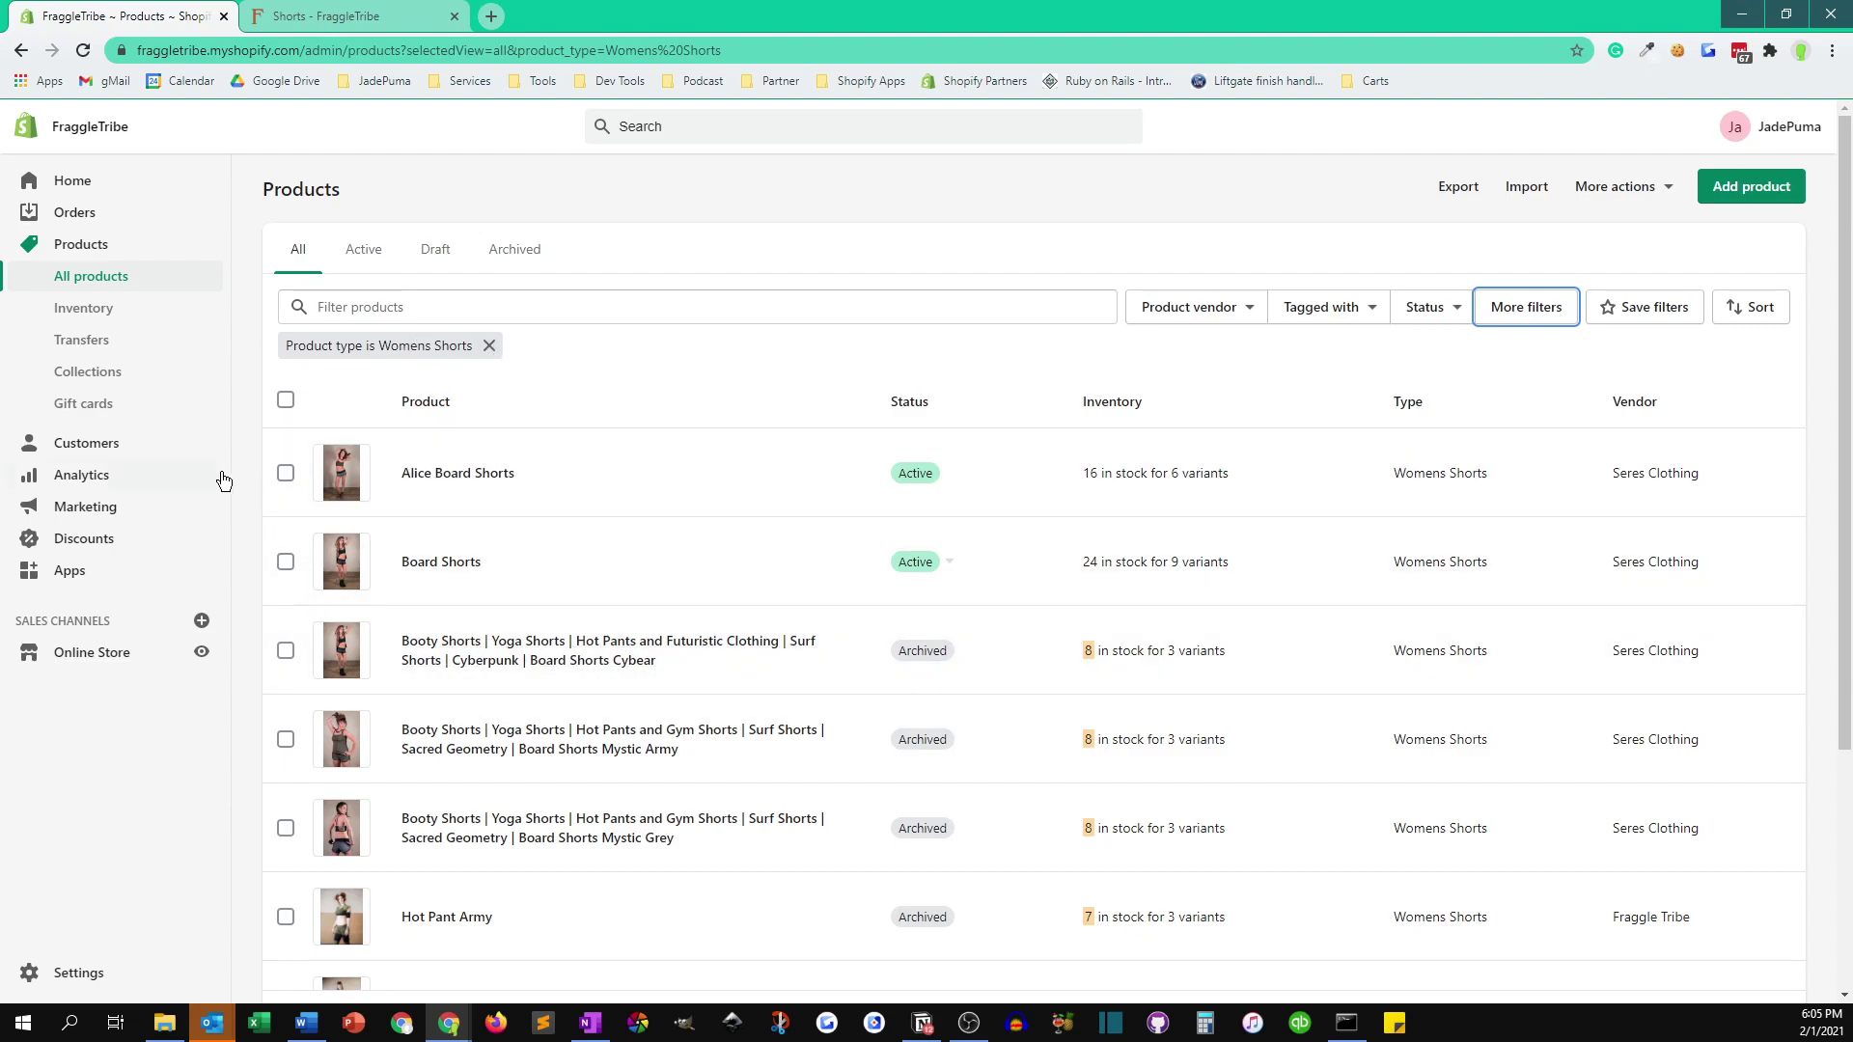
click(285, 473)
click(286, 562)
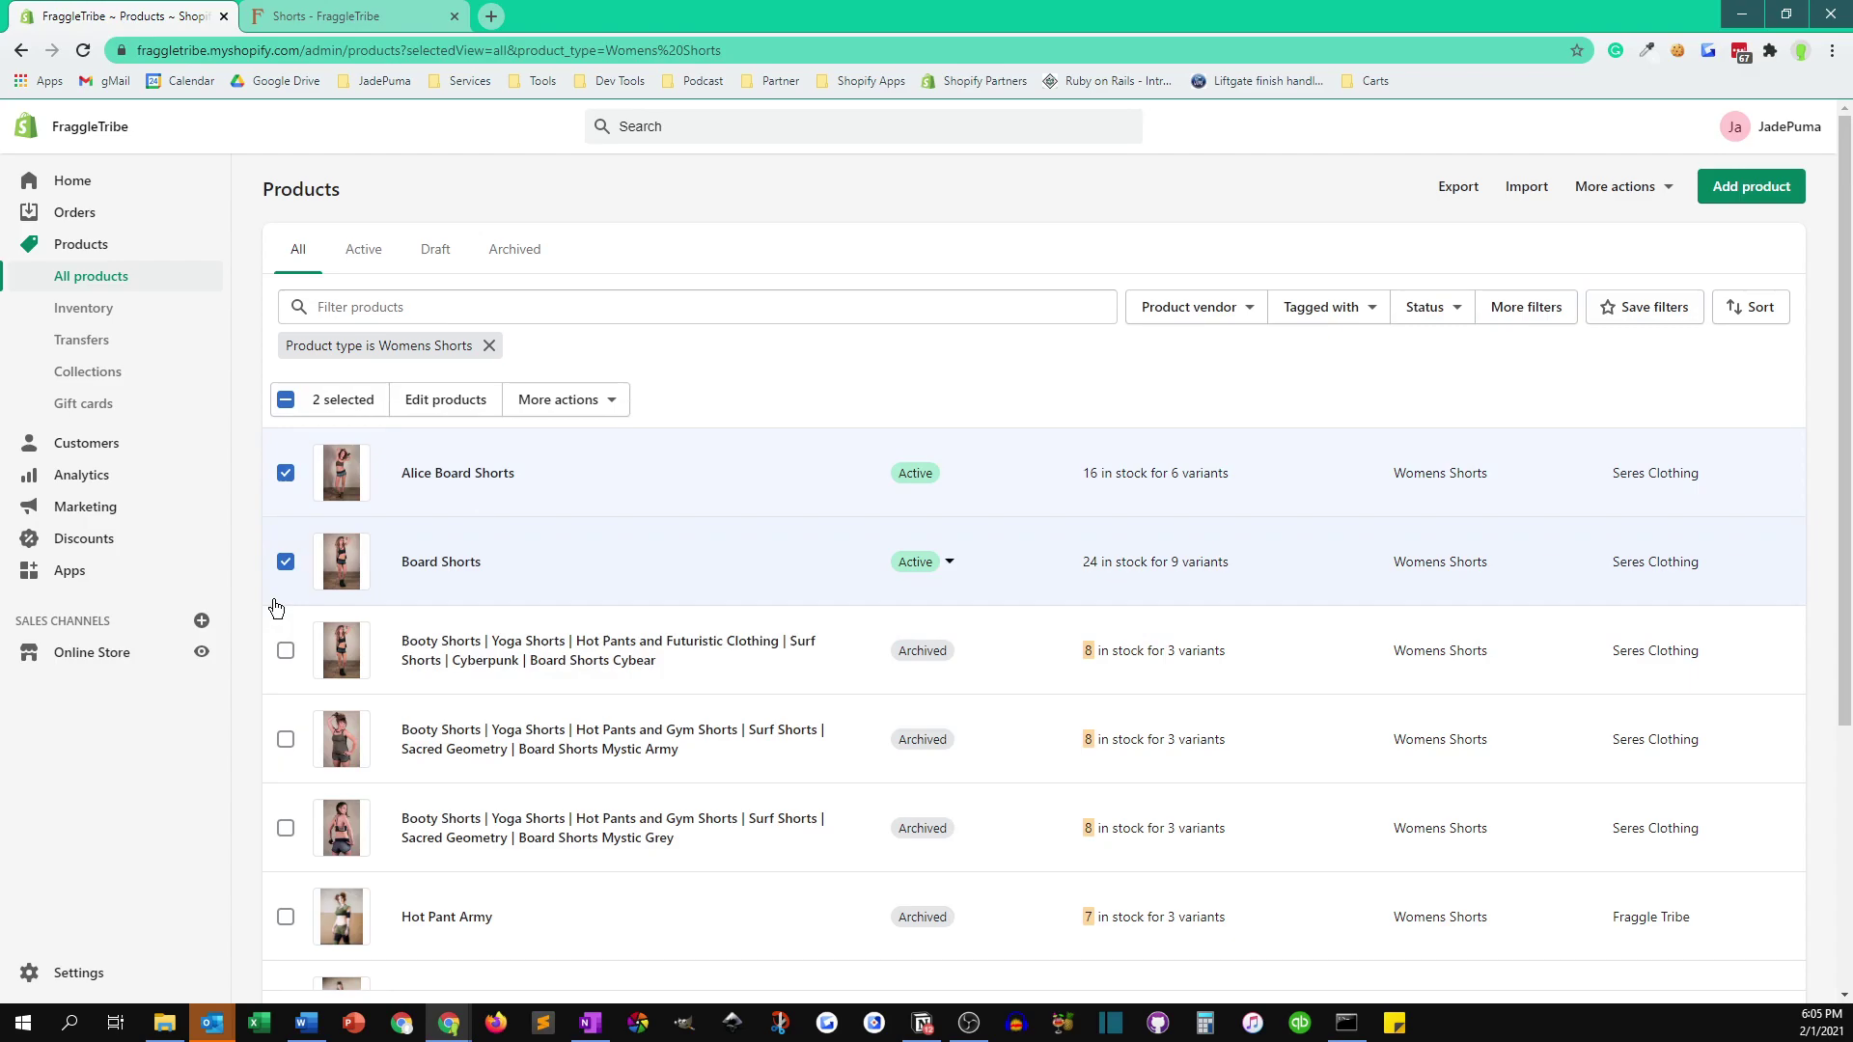
click(1460, 187)
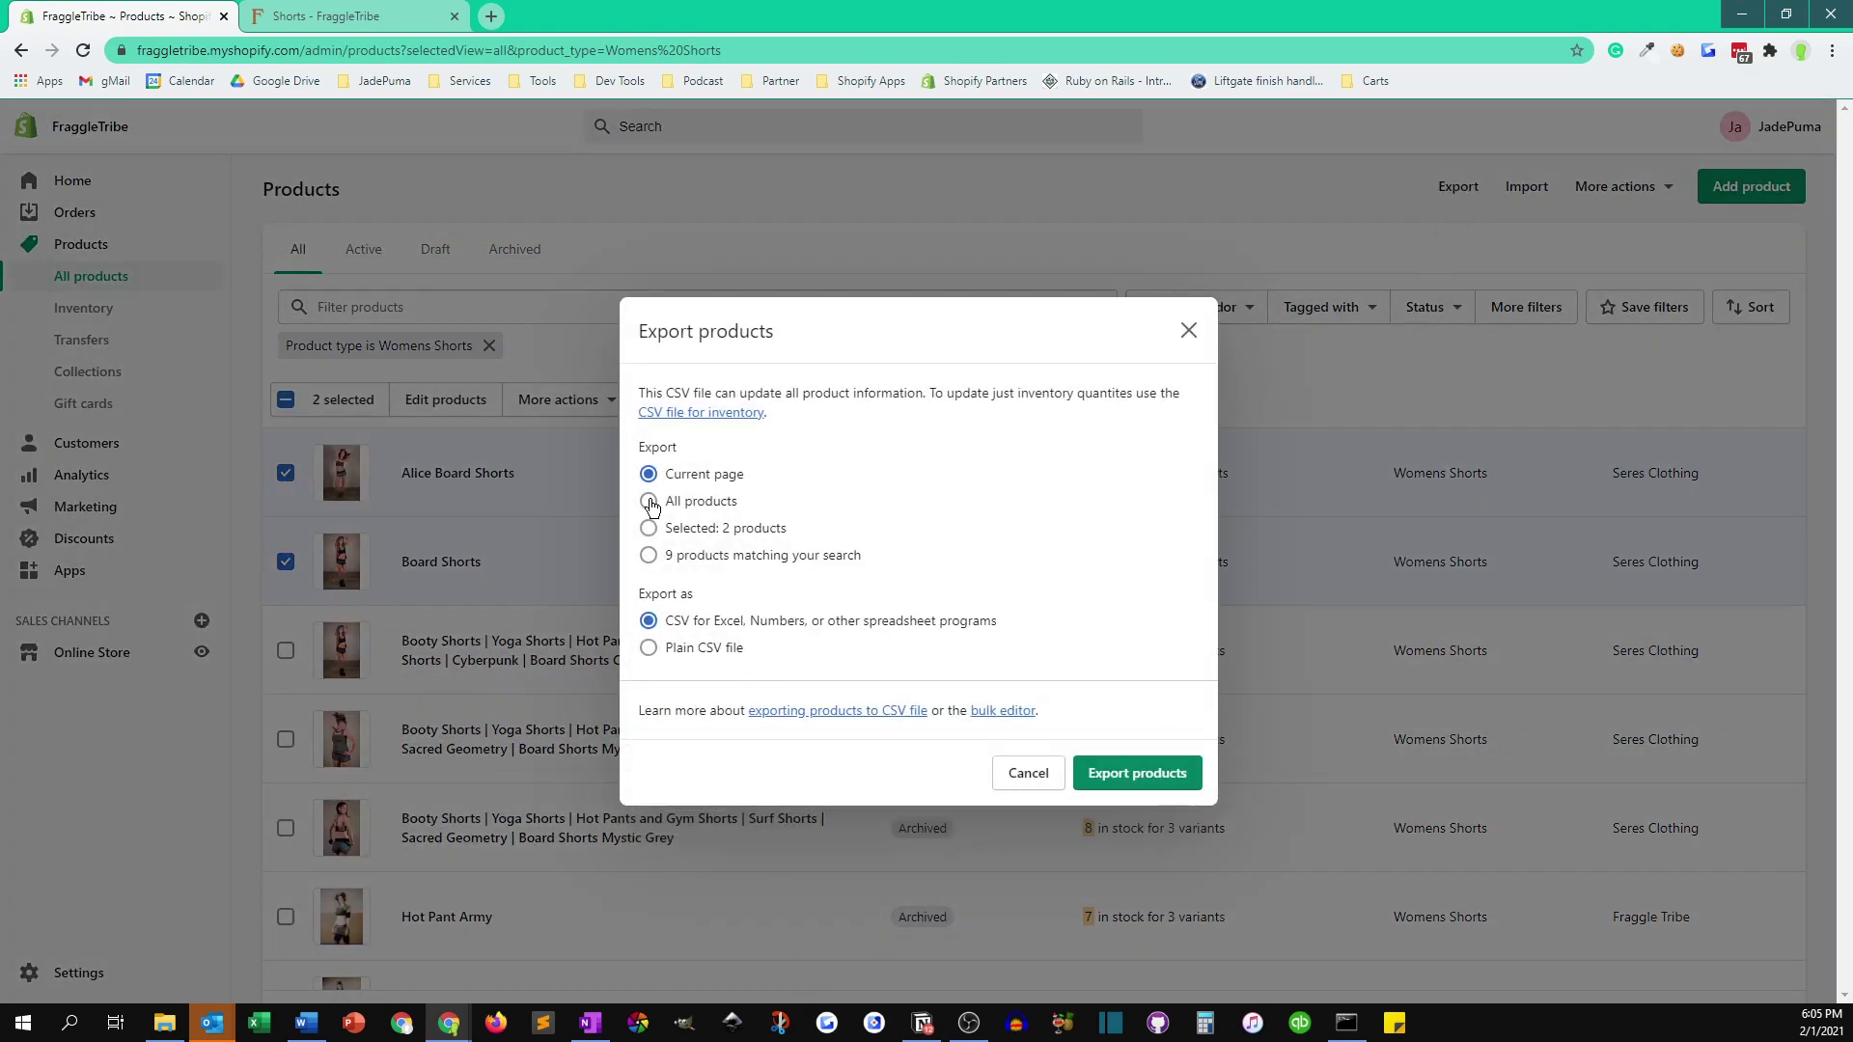
click(647, 529)
click(1148, 777)
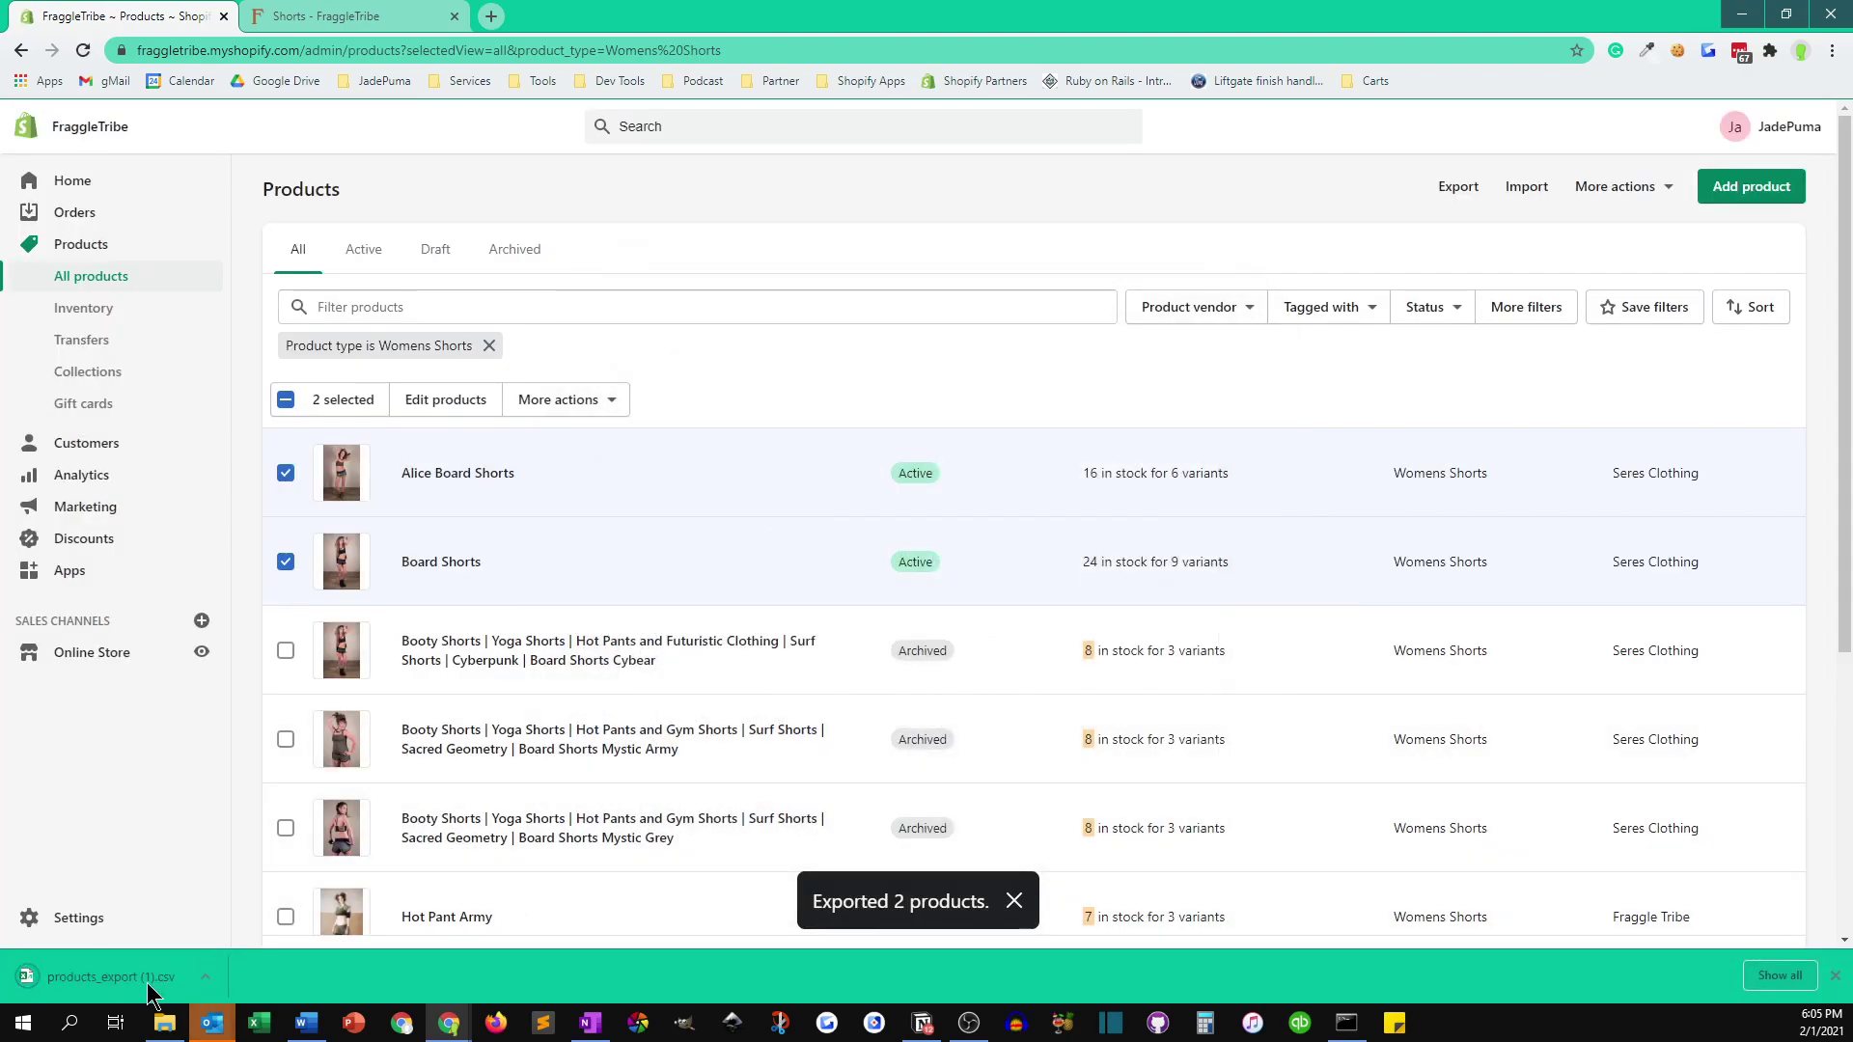
Open the downloaded products_export (1).csv from its Downloads folder in Excel.
click(215, 977)
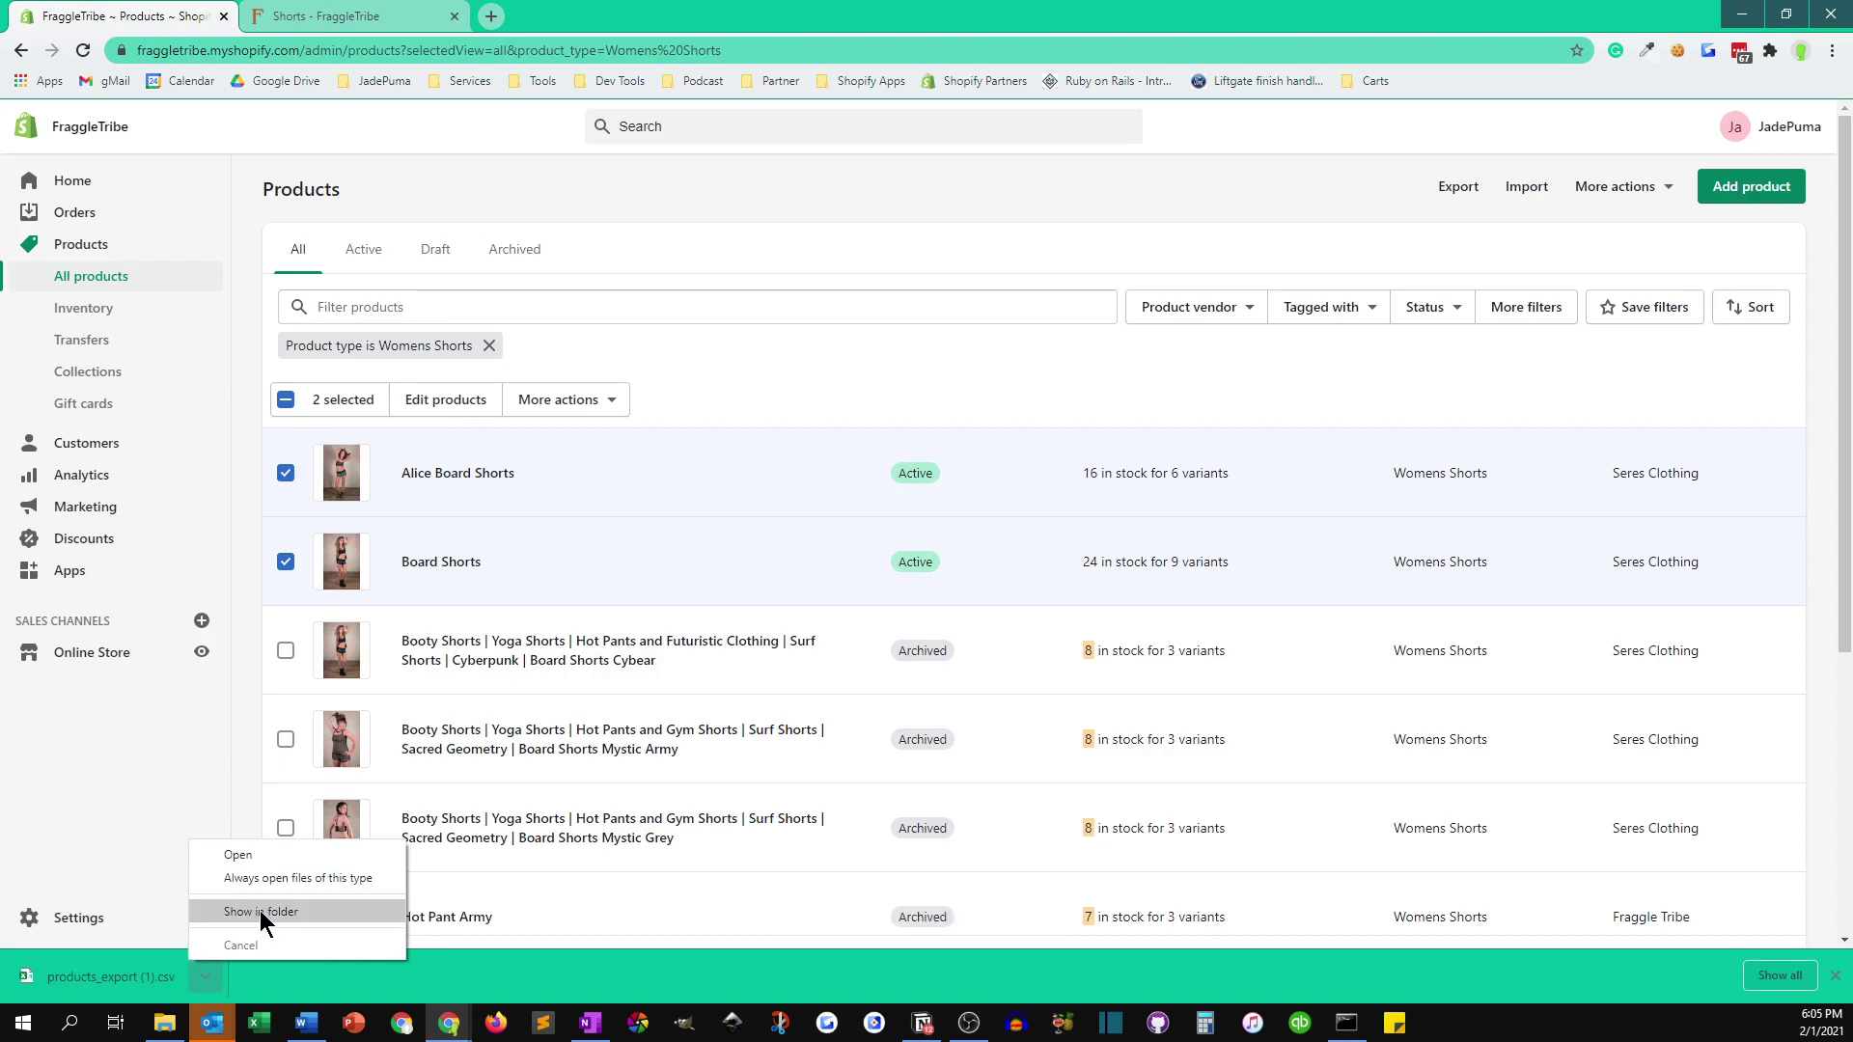
click(234, 912)
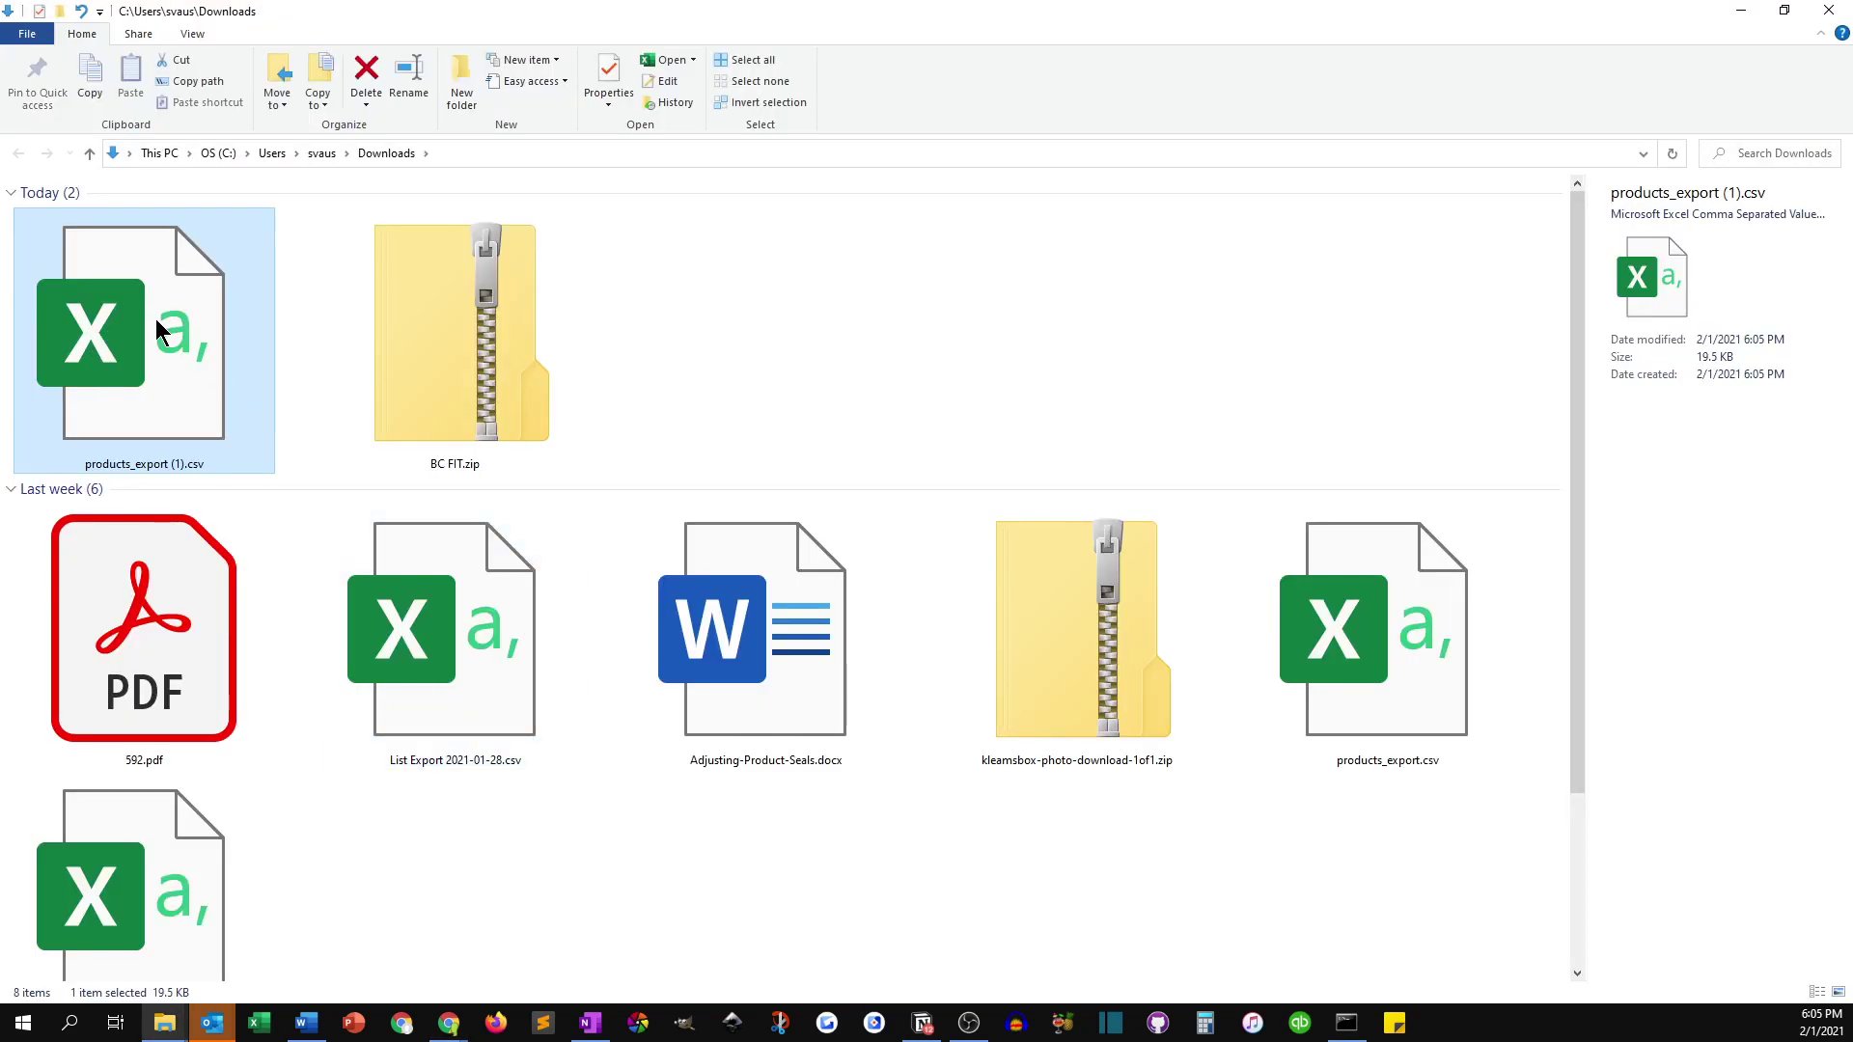
double_click(138, 345)
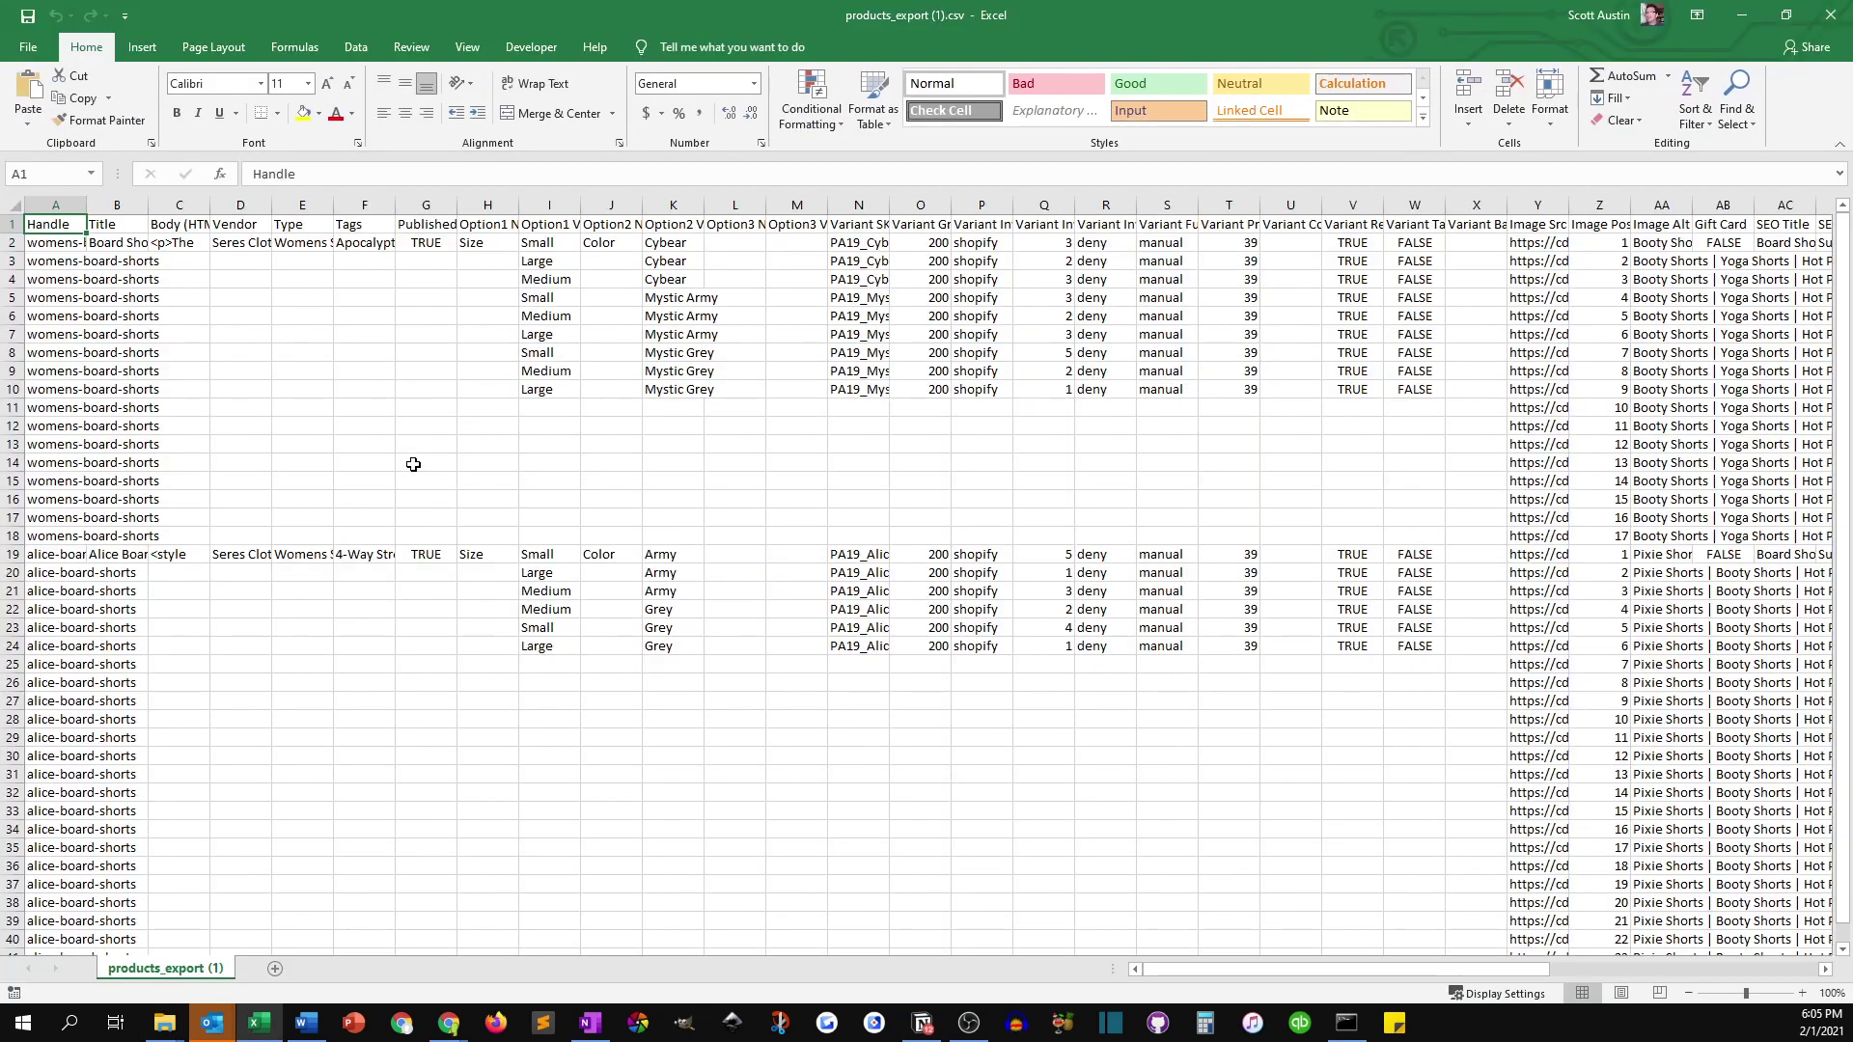
Scroll through the womens-board-shorts and alice-board-shorts variant rows in the CSV.
scroll(404, 398, down, 12)
scroll(410, 435, up, 12)
scroll(1578, 666, down, 11)
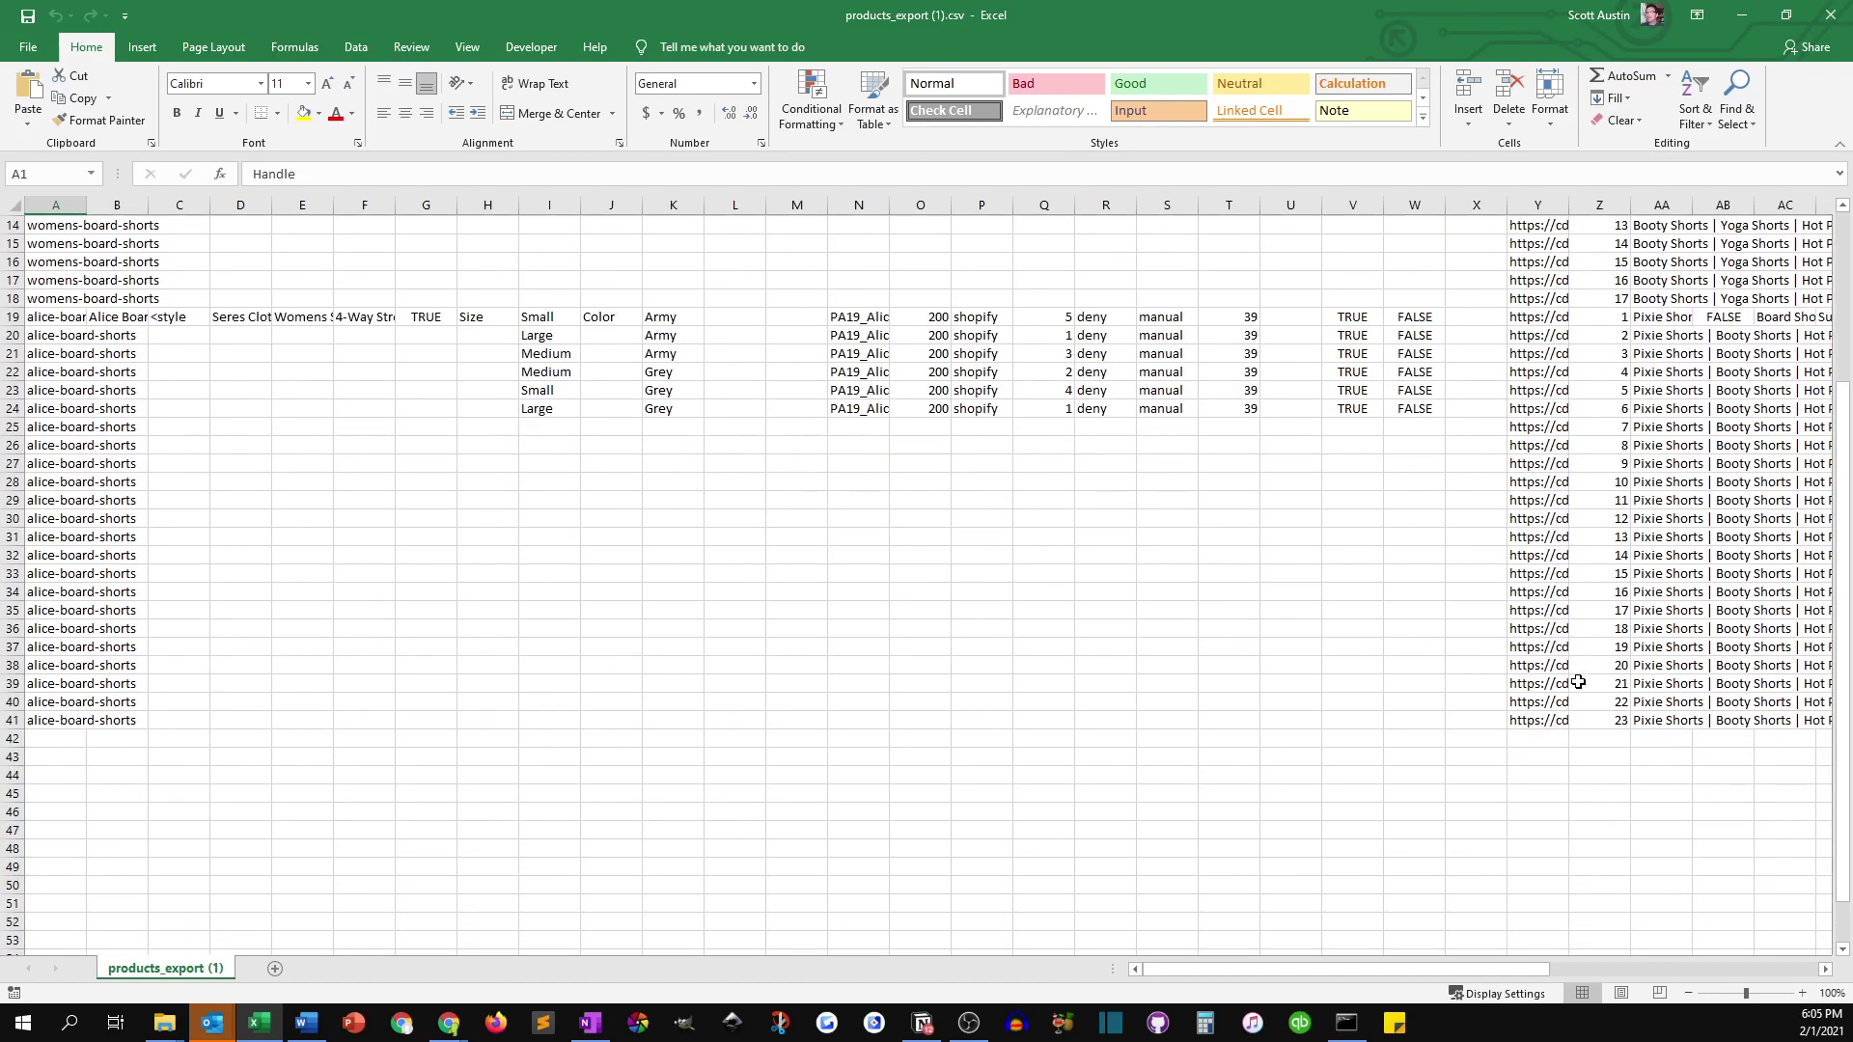
scroll(1580, 666, up, 5)
scroll(1579, 666, up, 6)
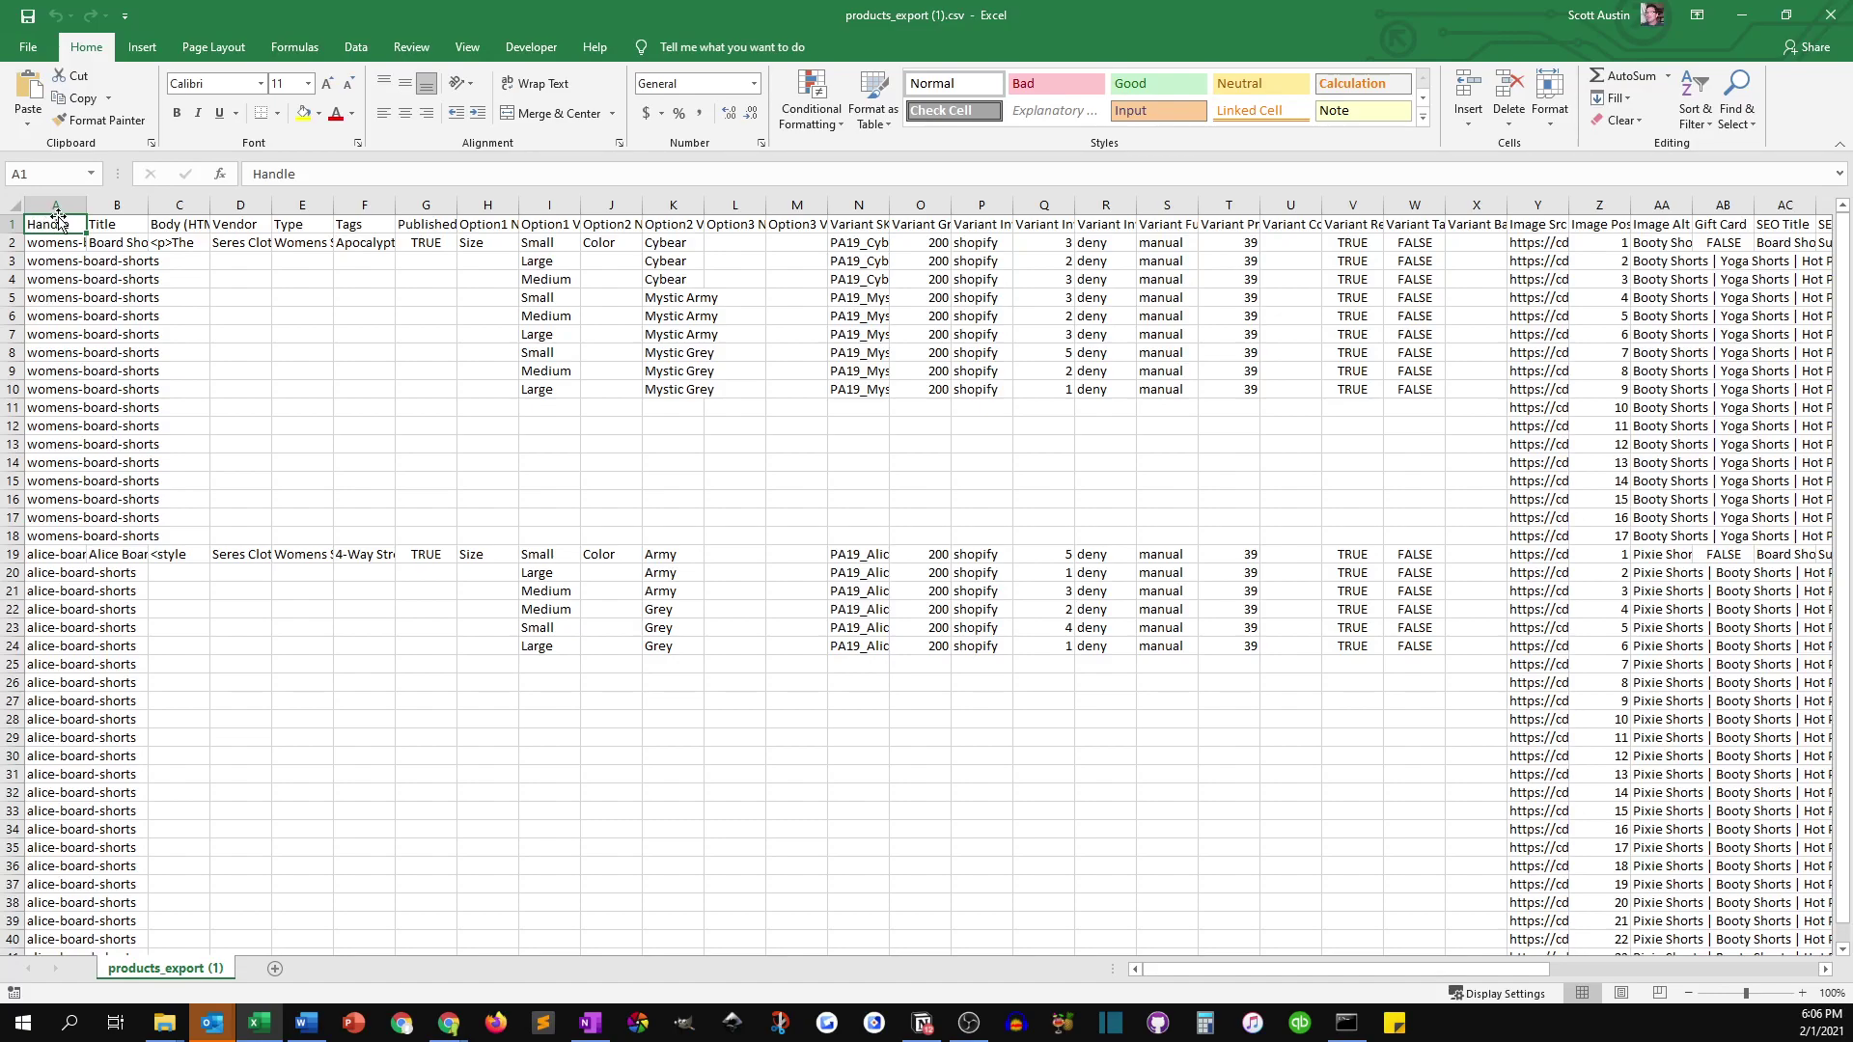
Widen column A and change the A2 handle to womens-alice-board-shorts.
drag(91, 205, 242, 206)
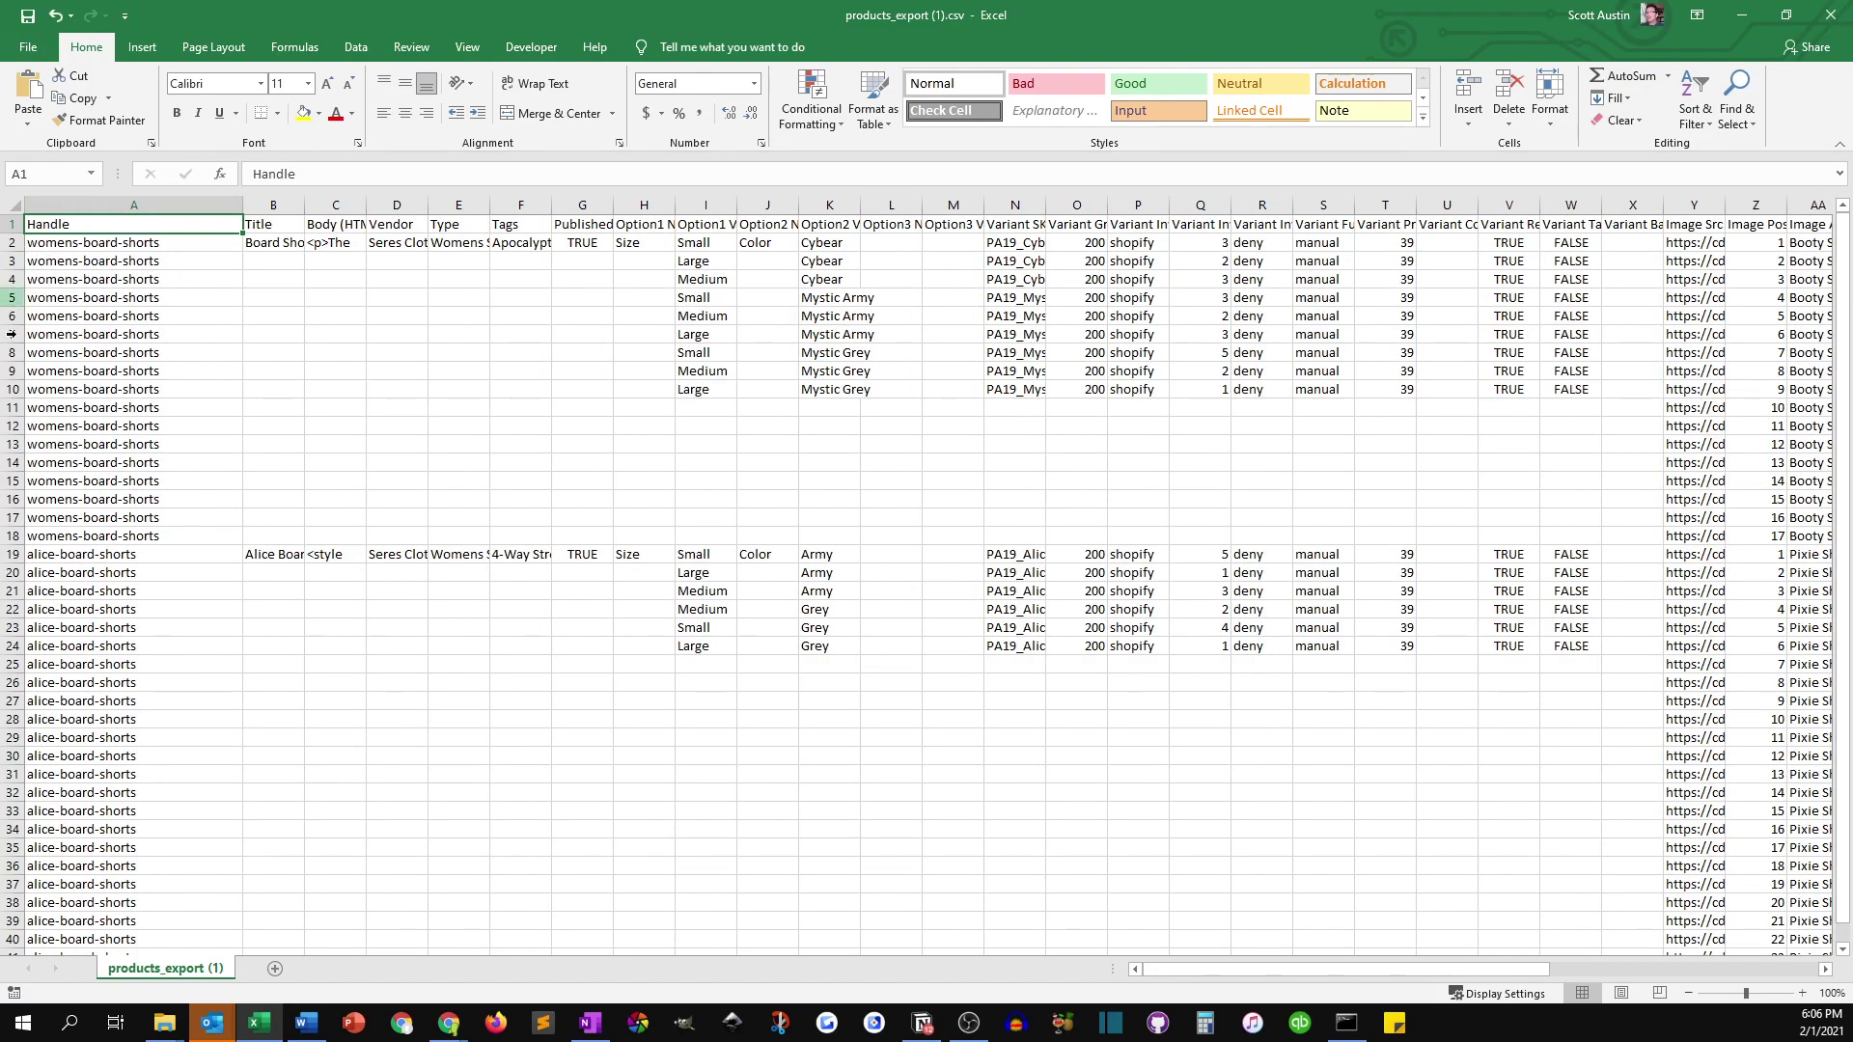
click(89, 242)
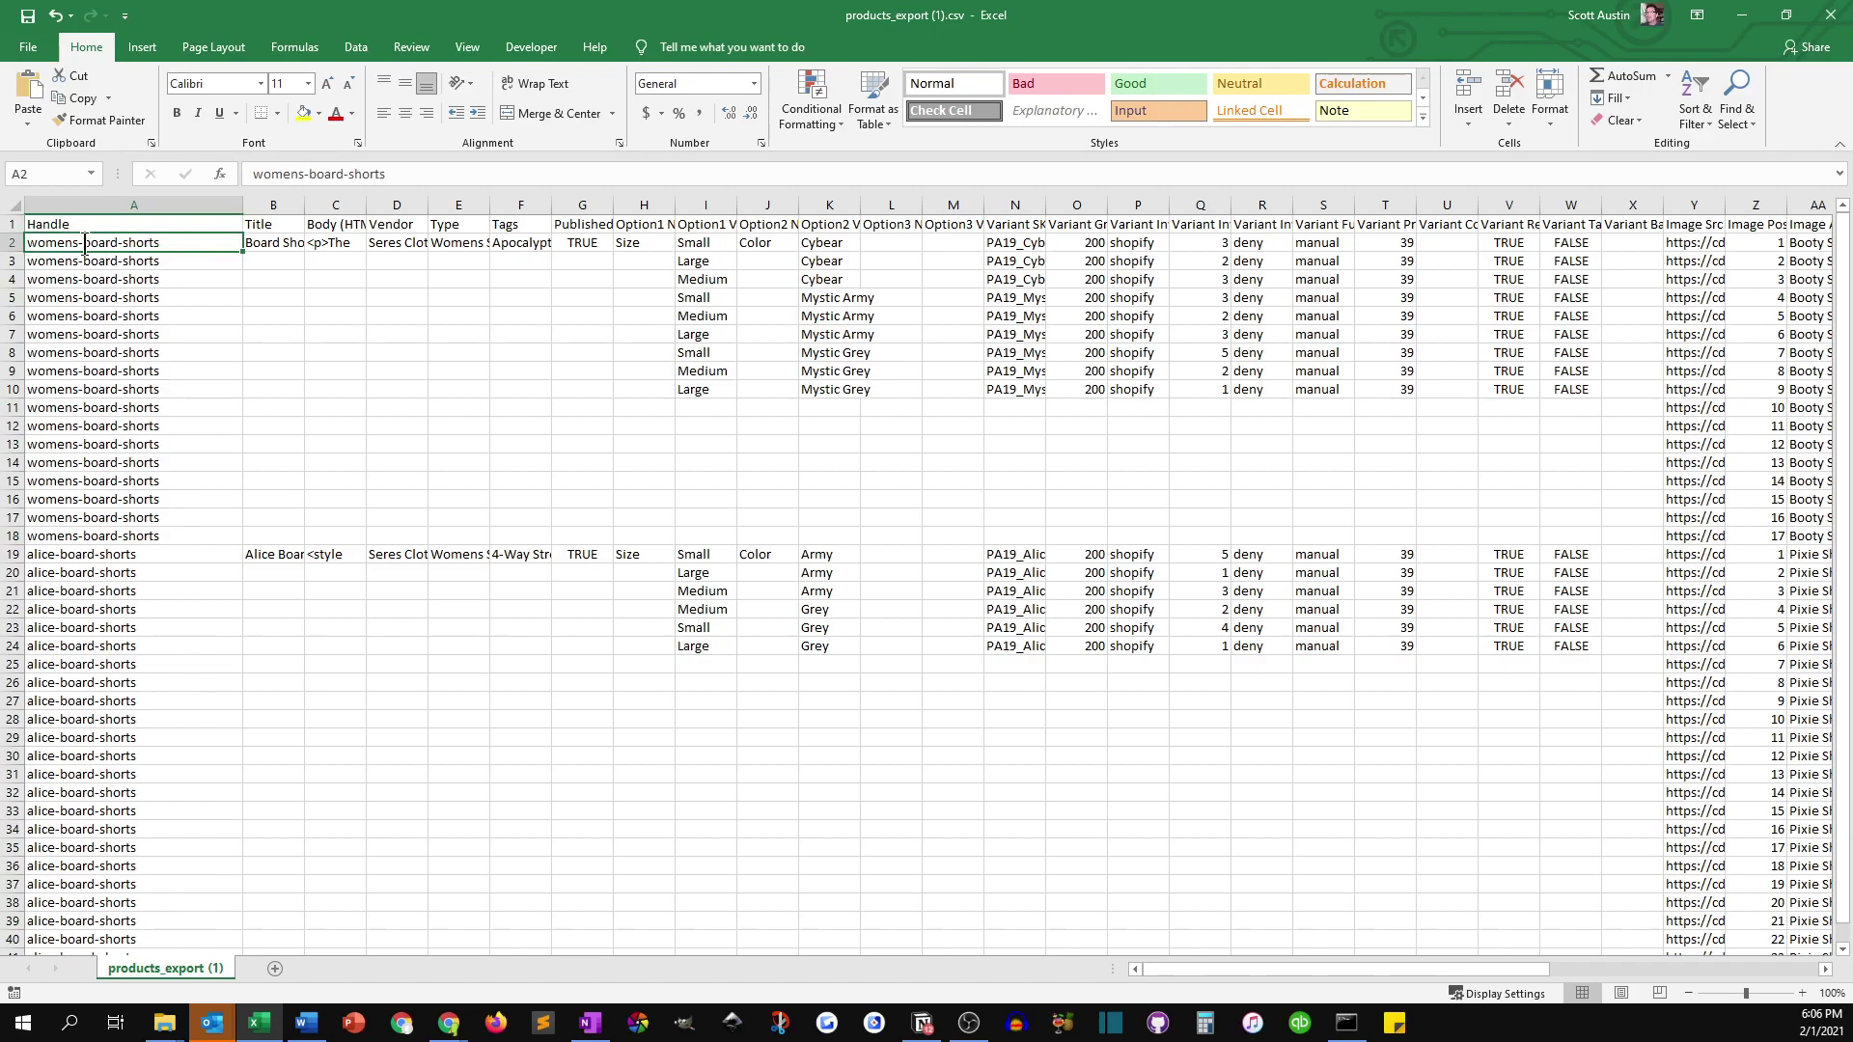
double_click(84, 242)
text(aa)
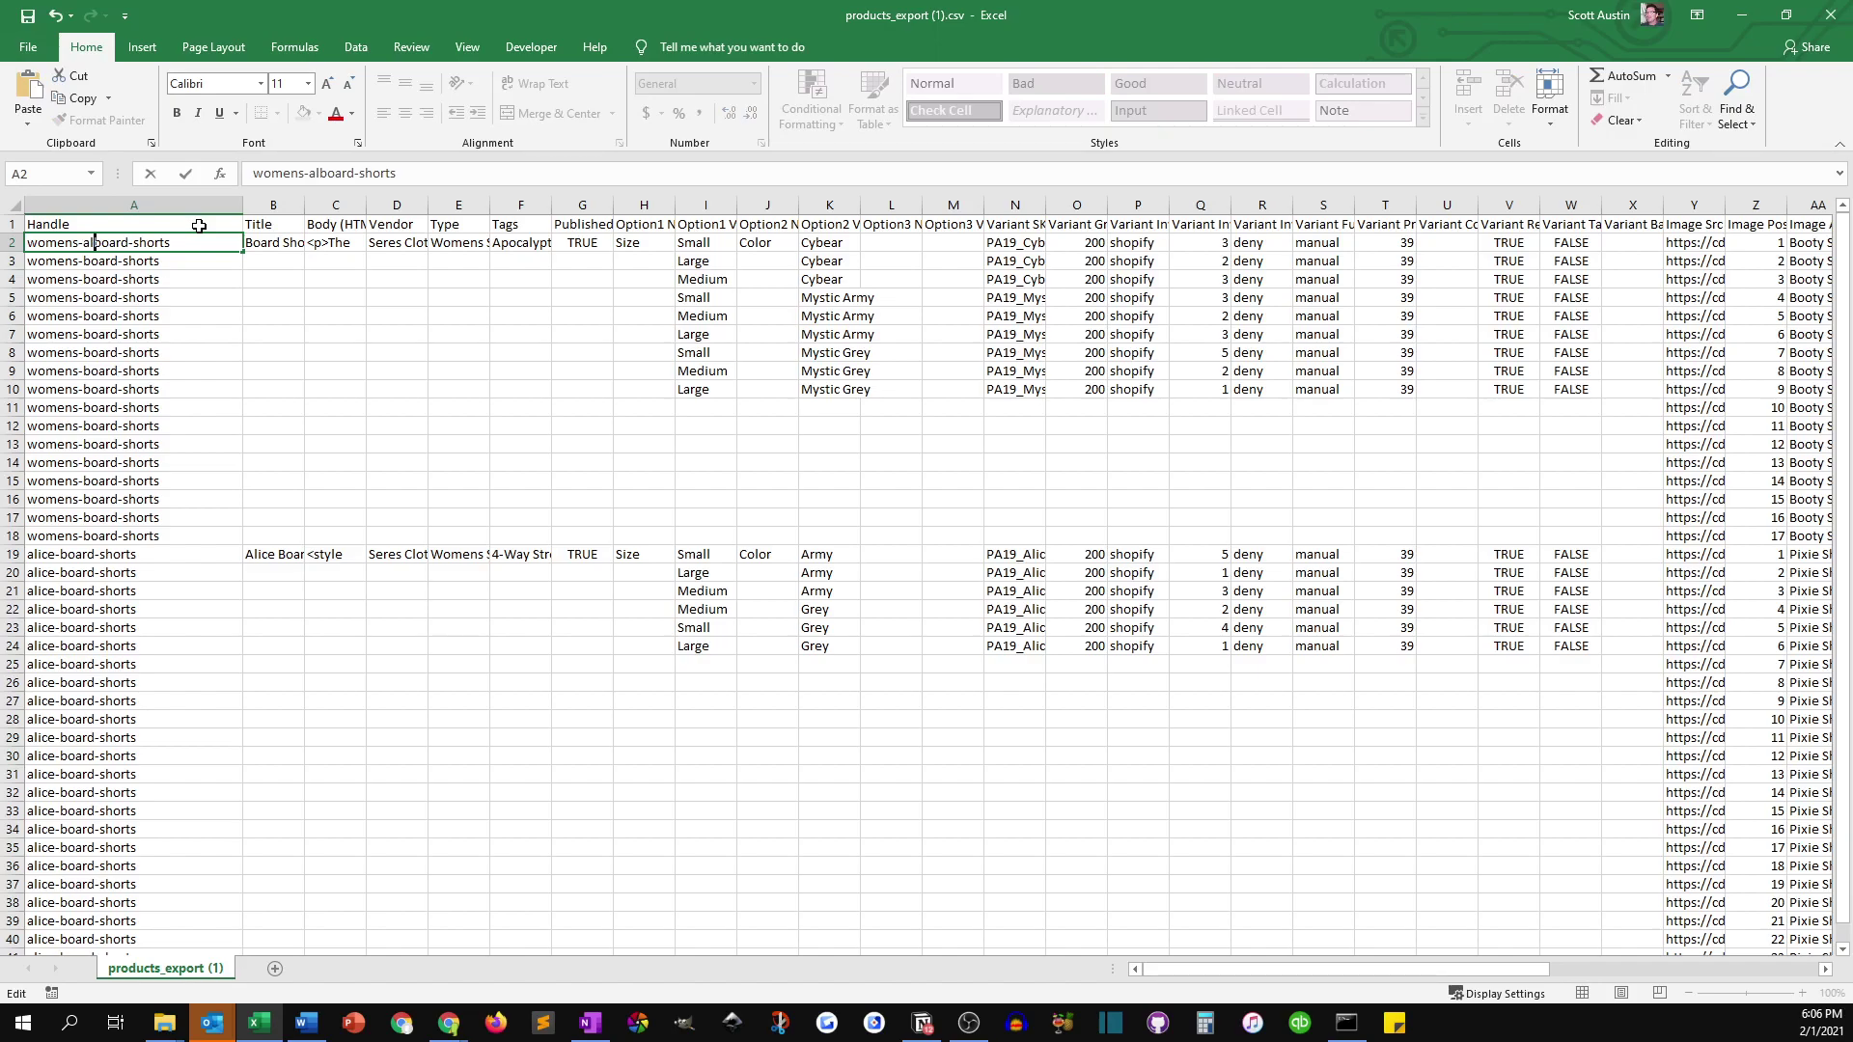
key(BackSpace)
text(lice-)
key(Return)
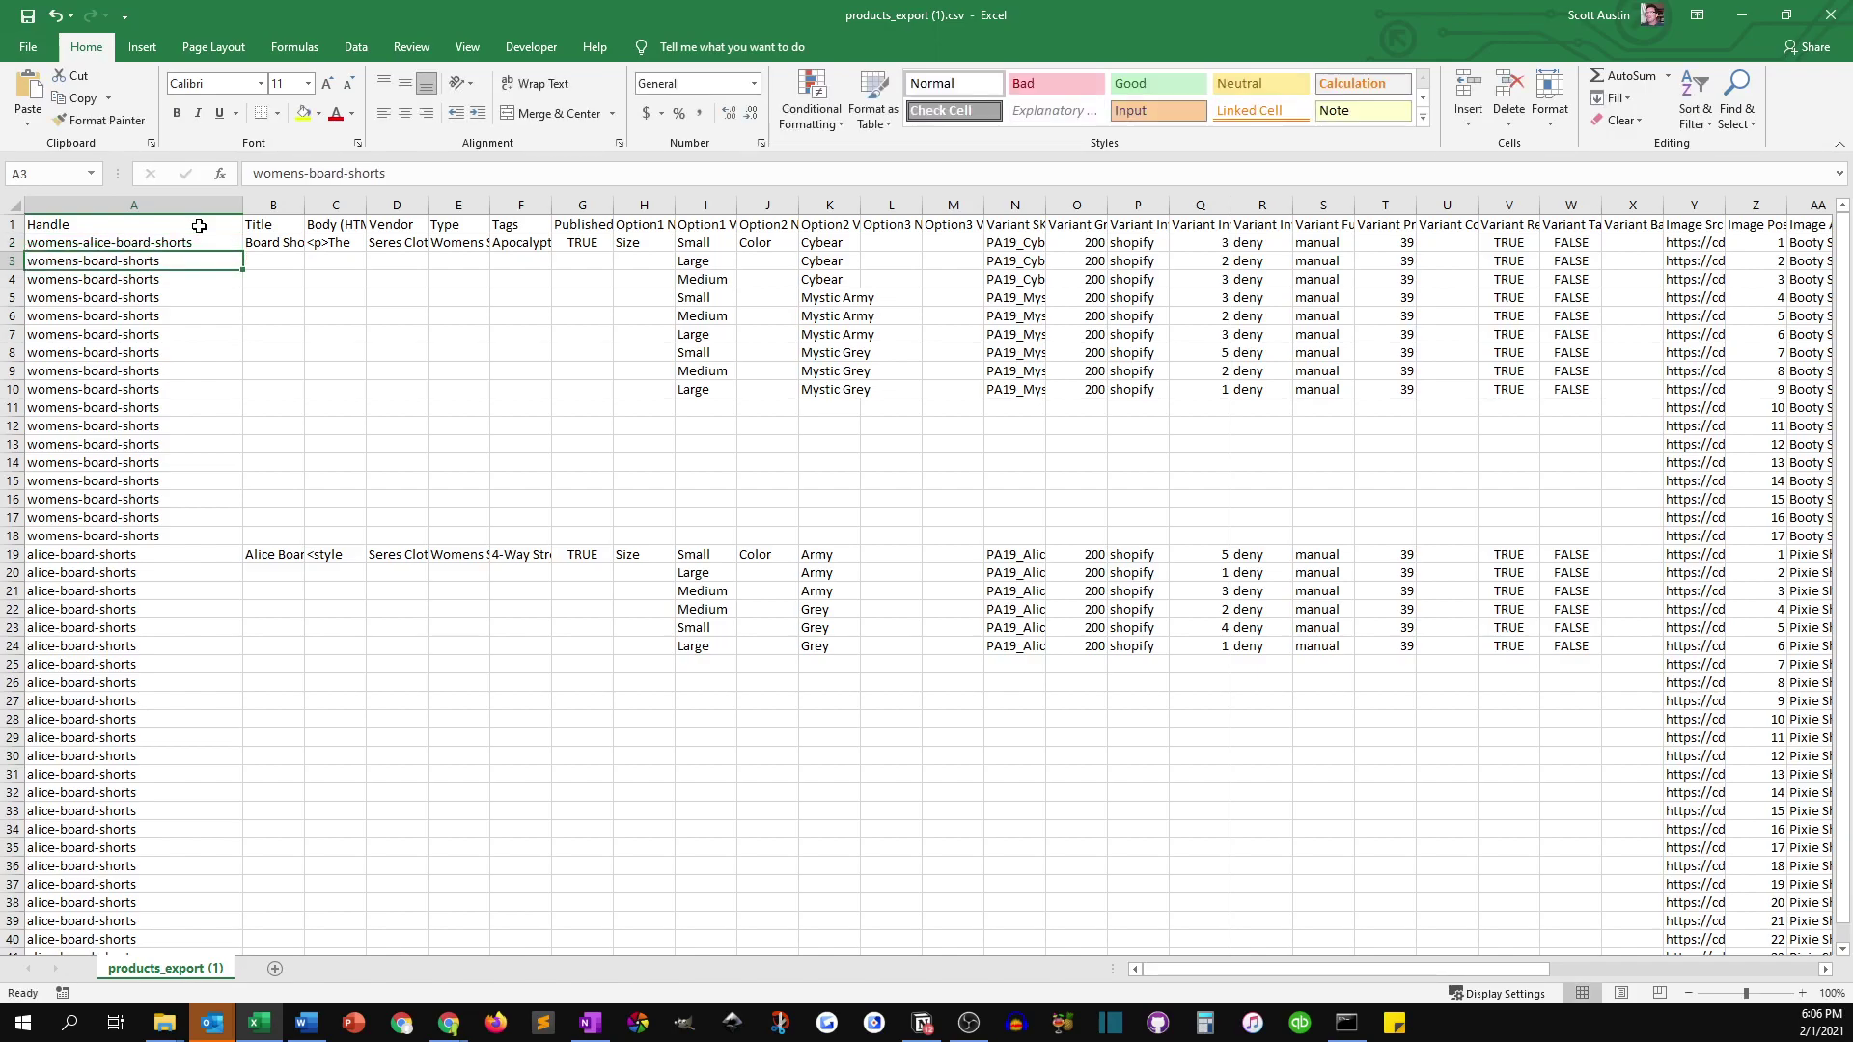
Fill the womens-alice-board-shorts handle from A2 down through row 41.
click(232, 244)
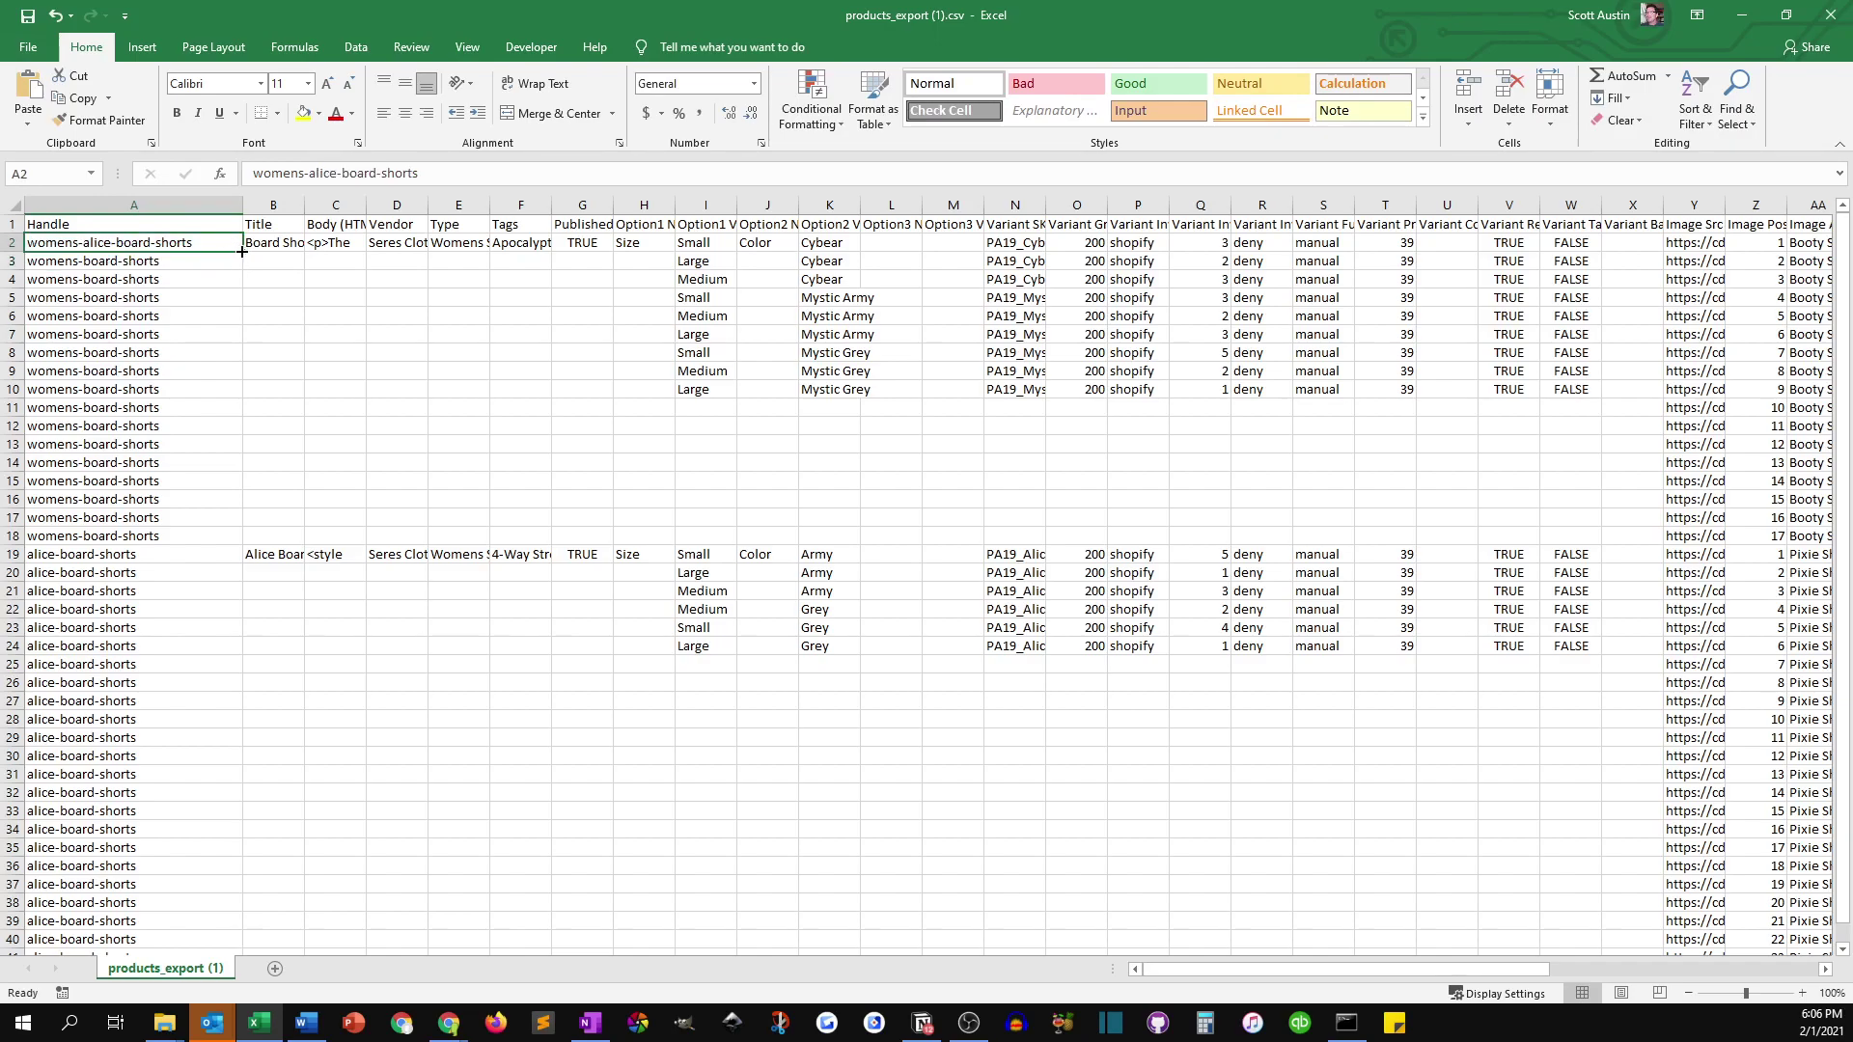
drag(242, 252, 221, 928)
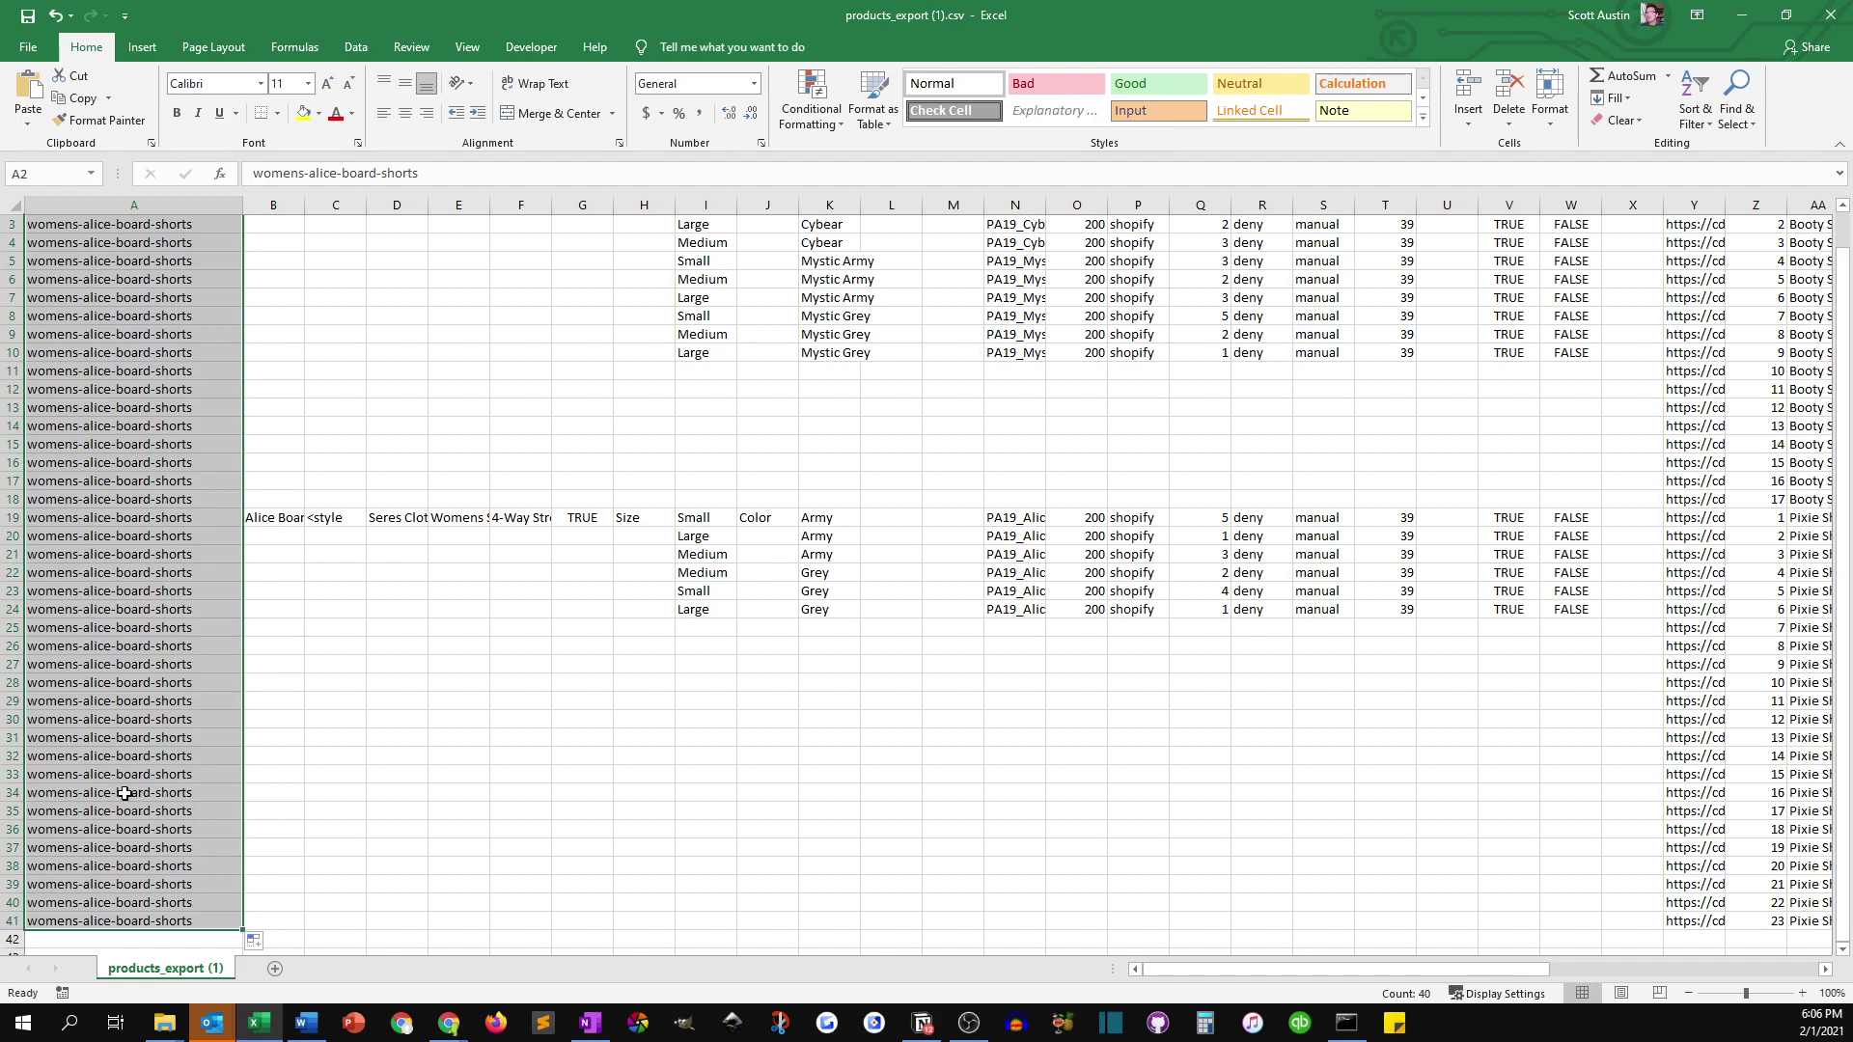
scroll(541, 699, up, 1)
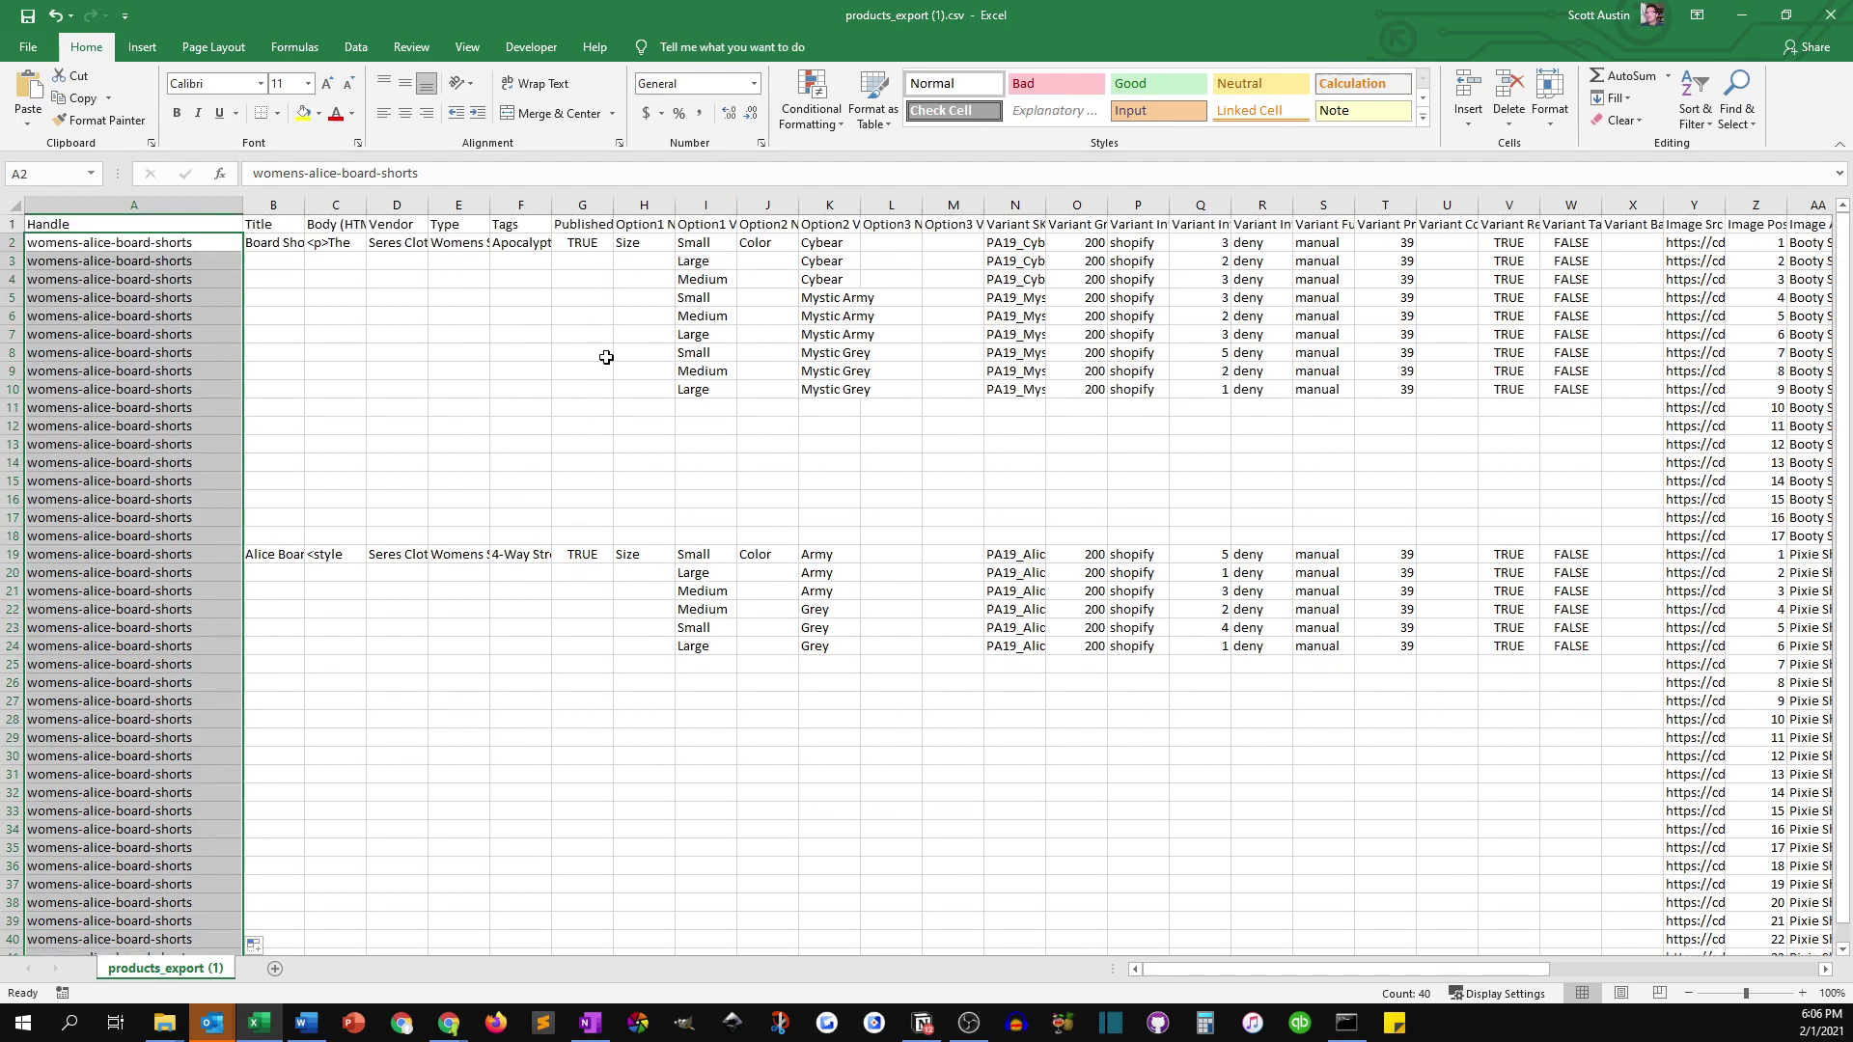
Blank row 19's Title through option-name fields, removing Alice Board Shorts and the Color option name.
click(640, 204)
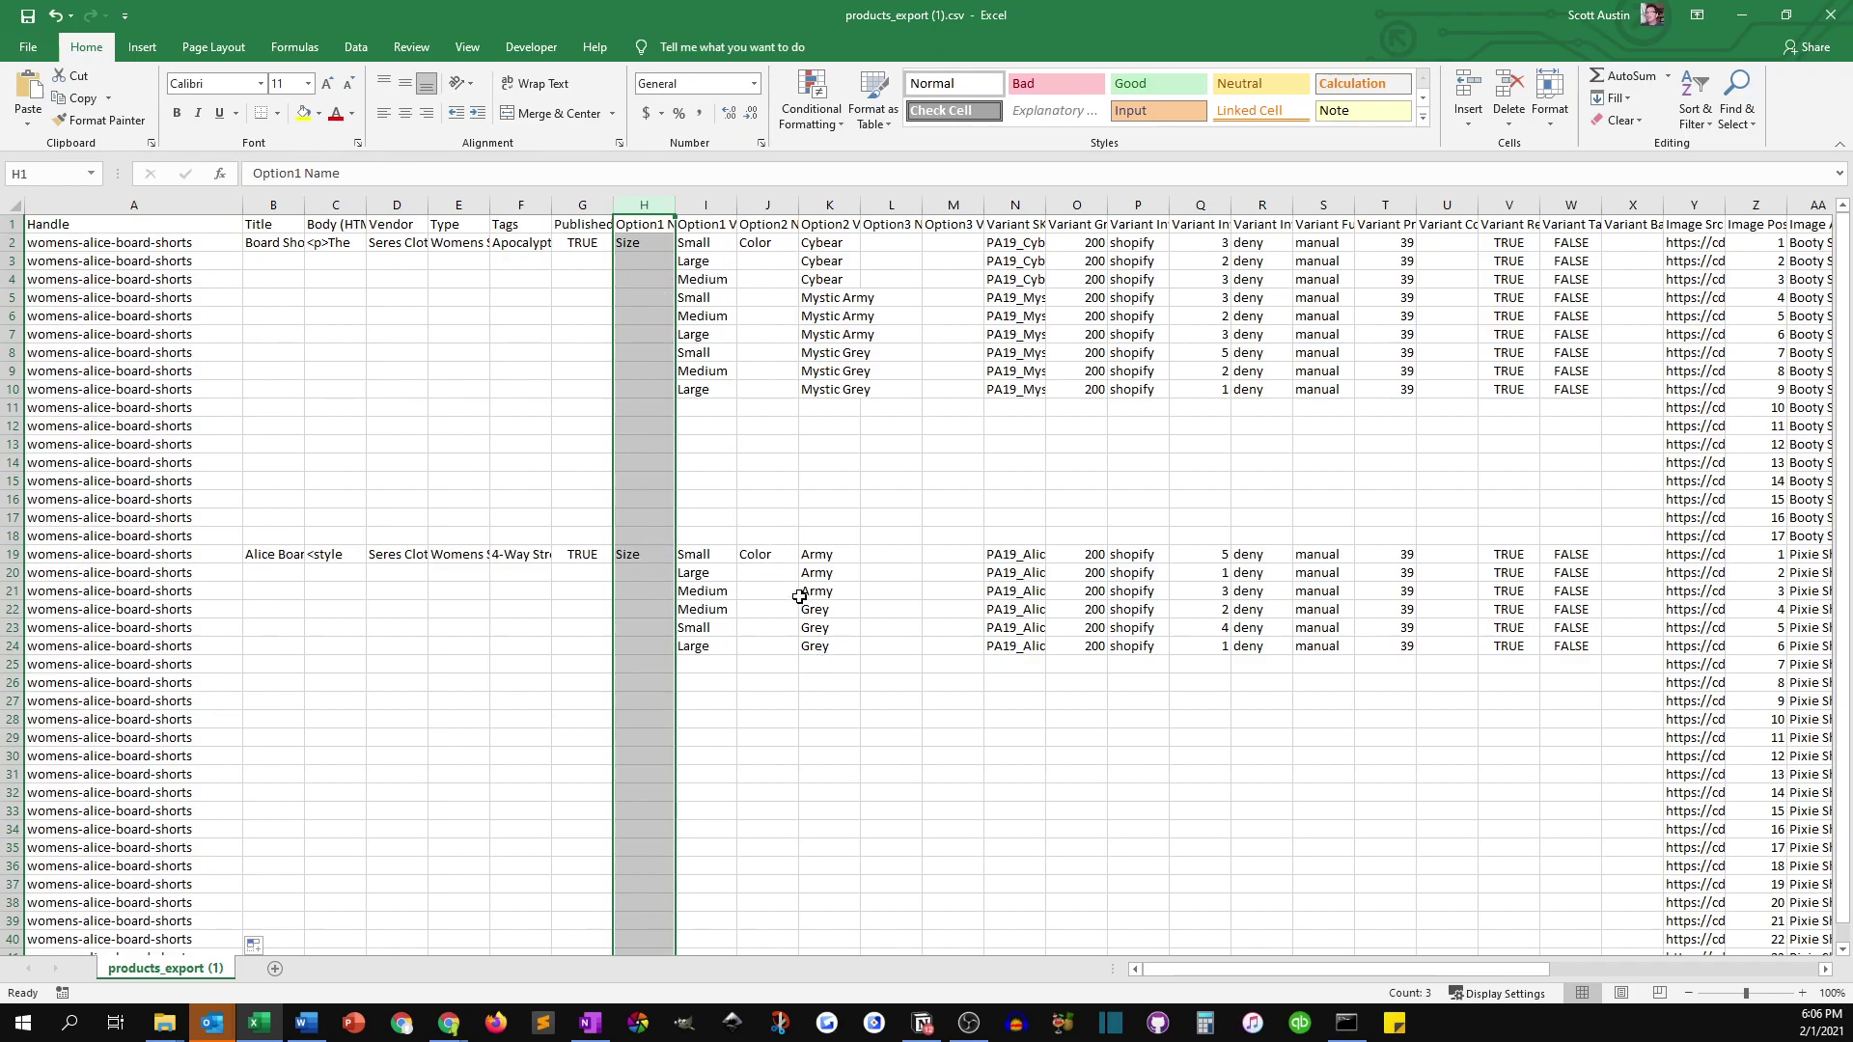
click(573, 645)
drag(664, 502, 278, 787)
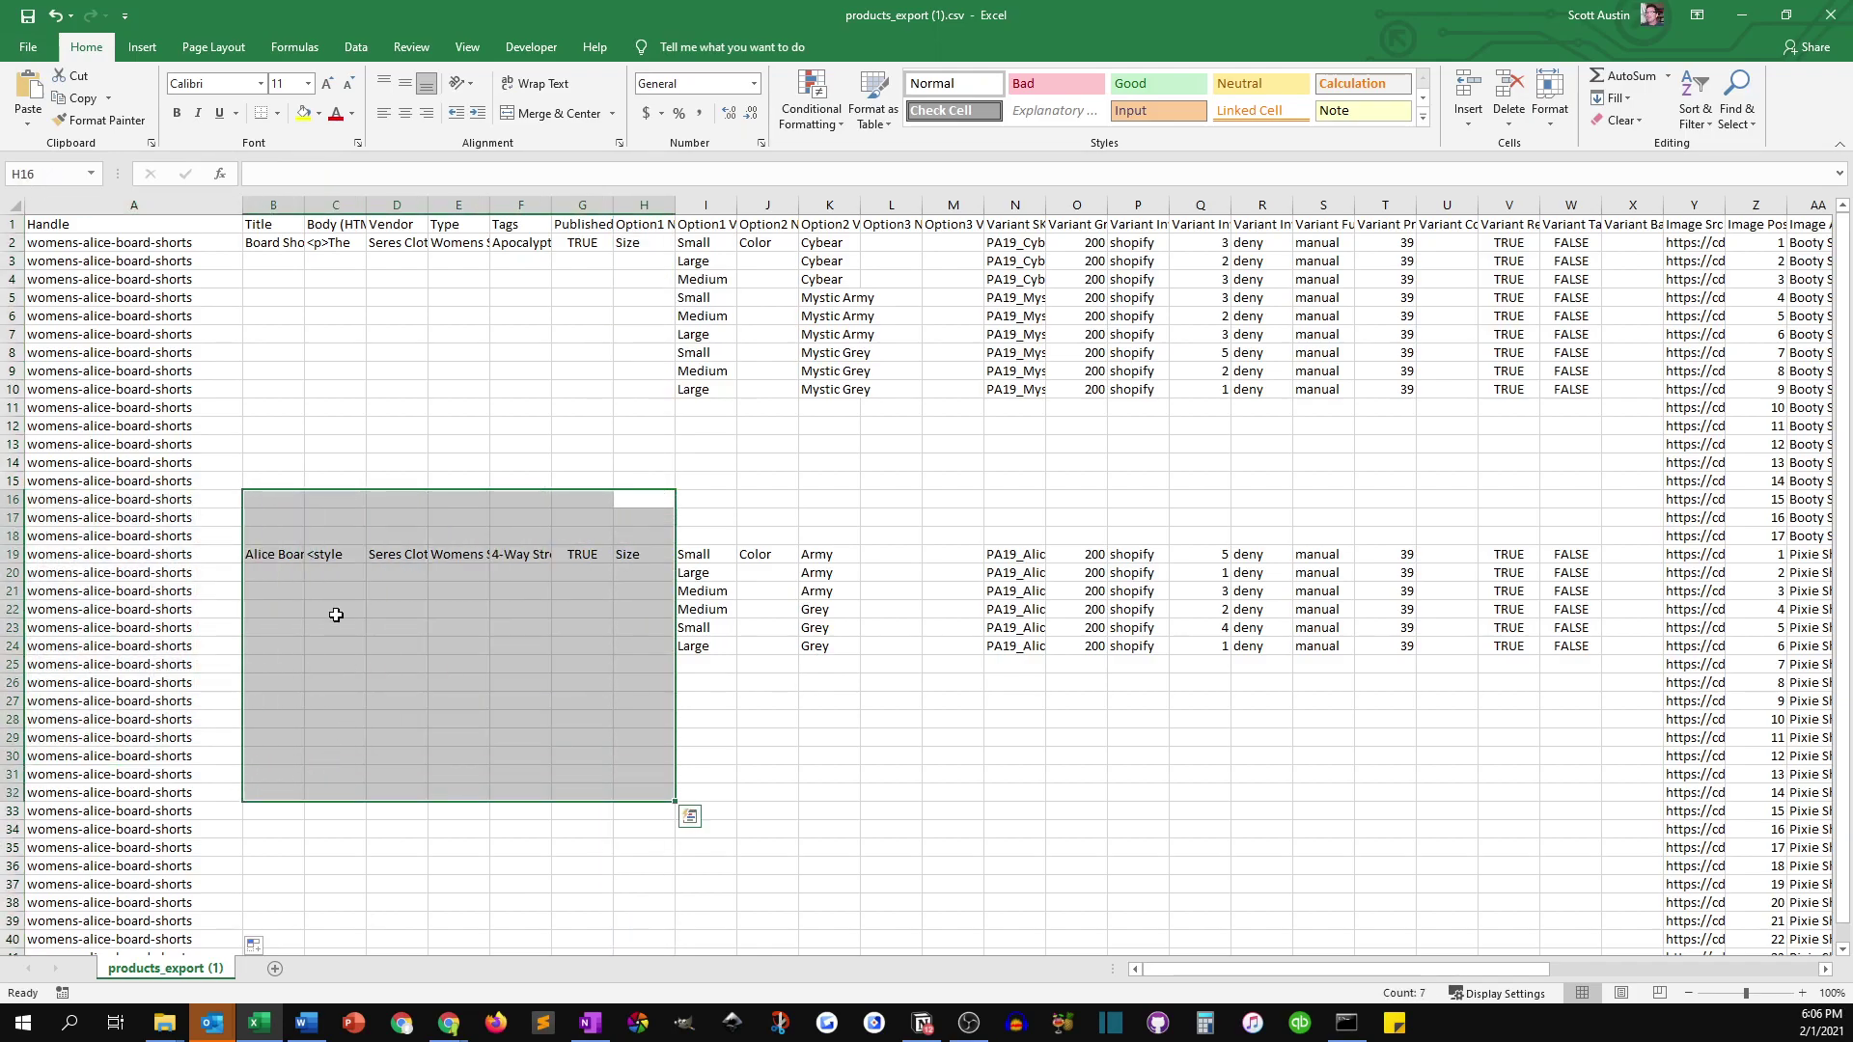
click(8, 243)
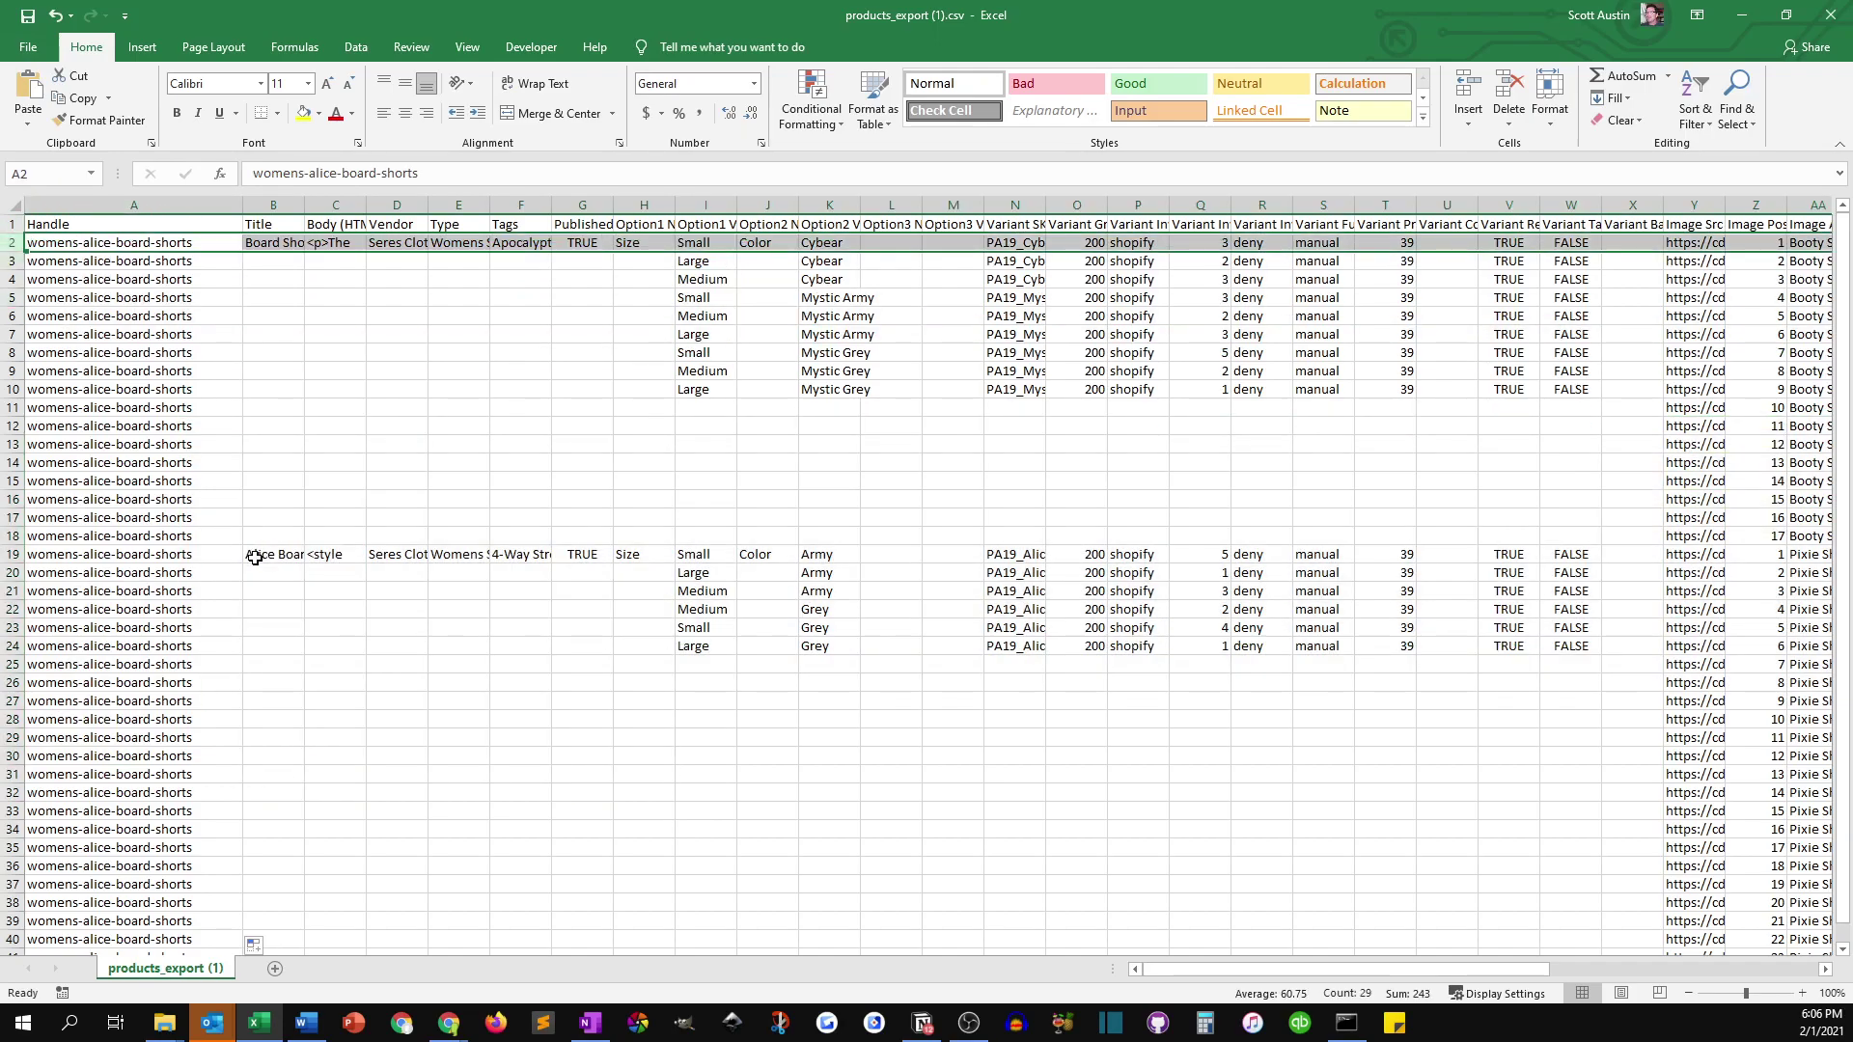
drag(255, 558, 765, 560)
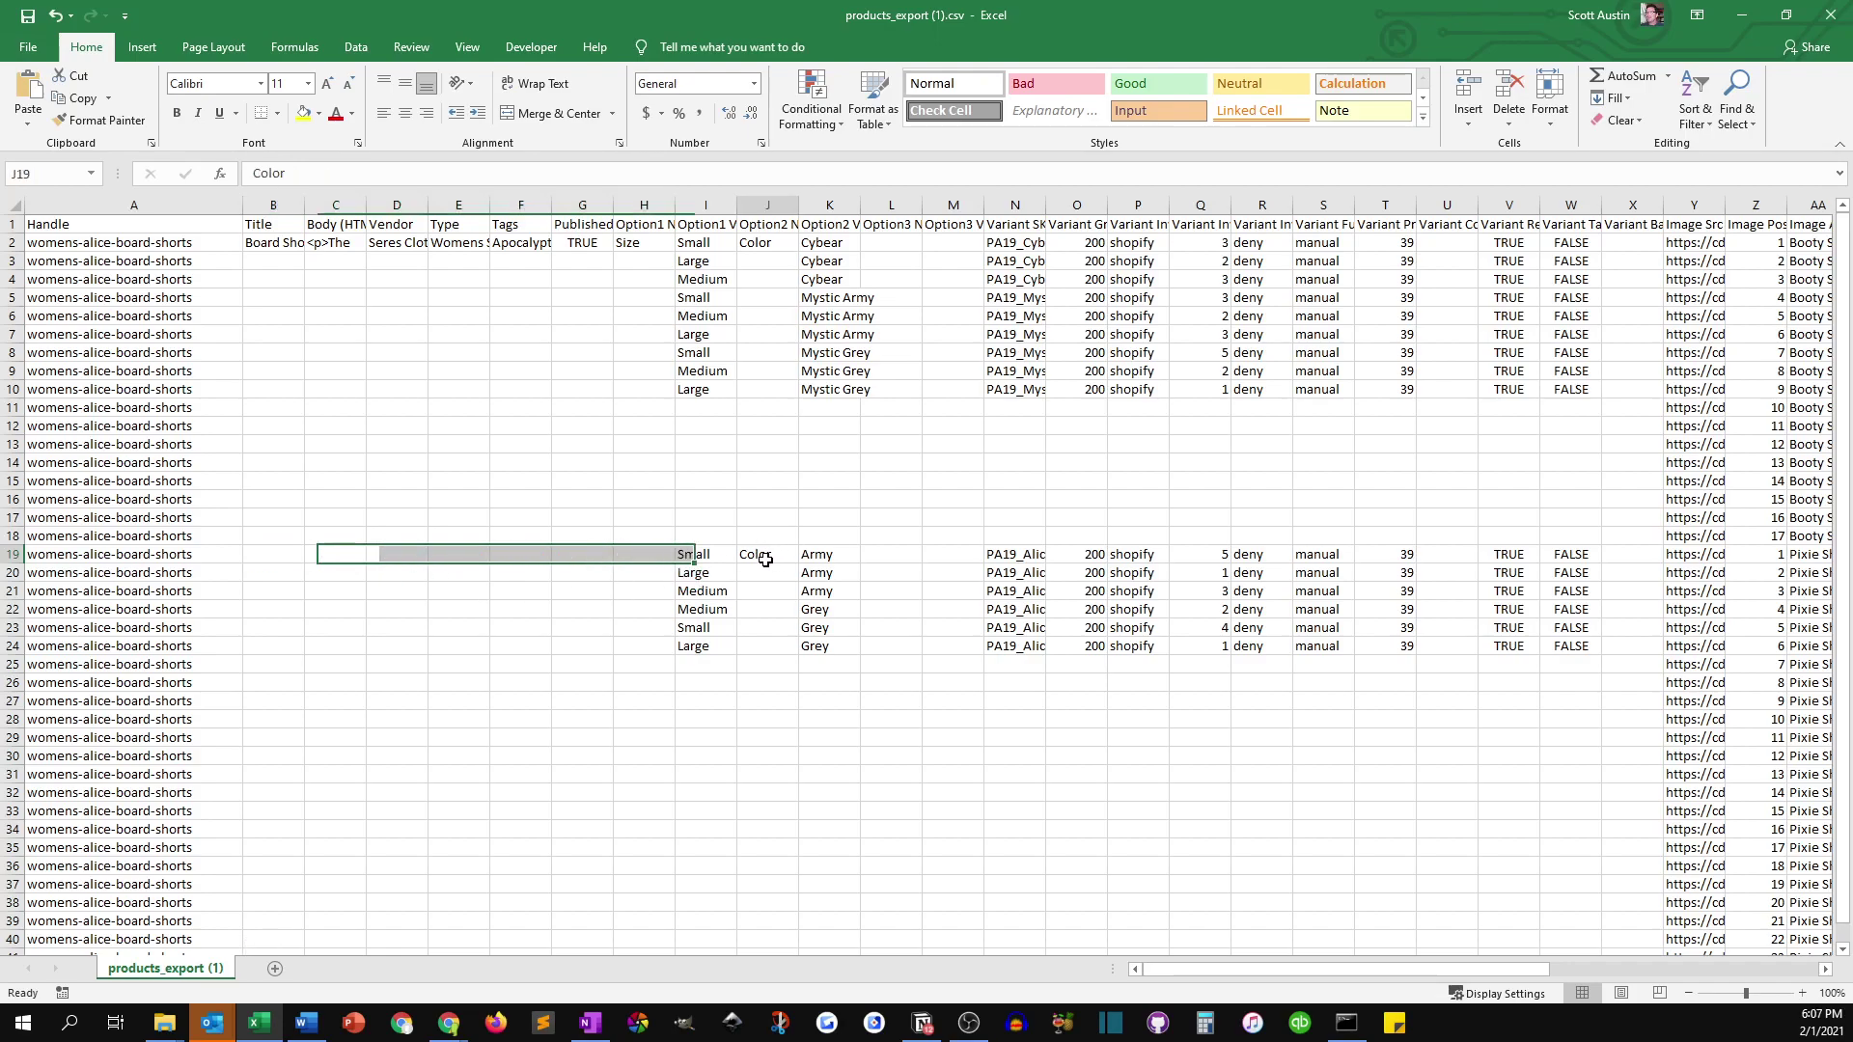
click(765, 560)
key(Delete)
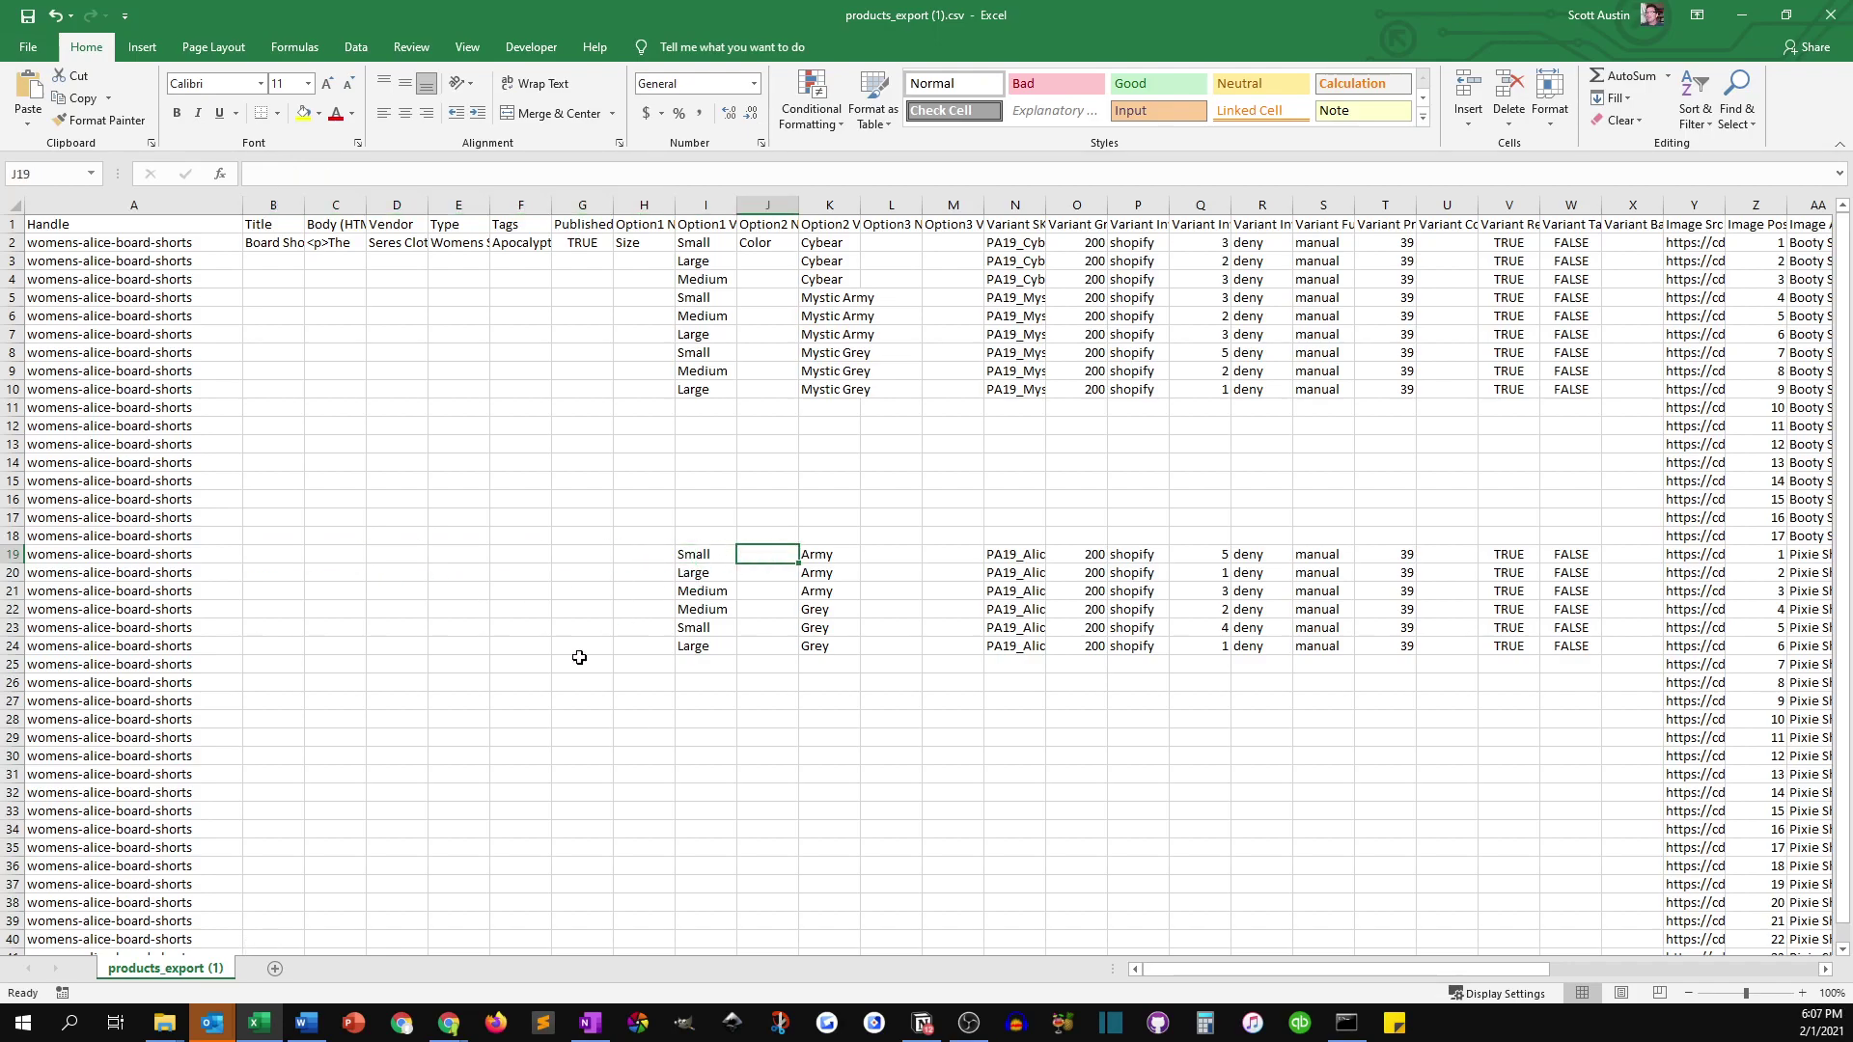
Renumber the Image Position column for rows 2–41 so it runs continuously from 1 to 40.
click(1825, 969)
click(1825, 969)
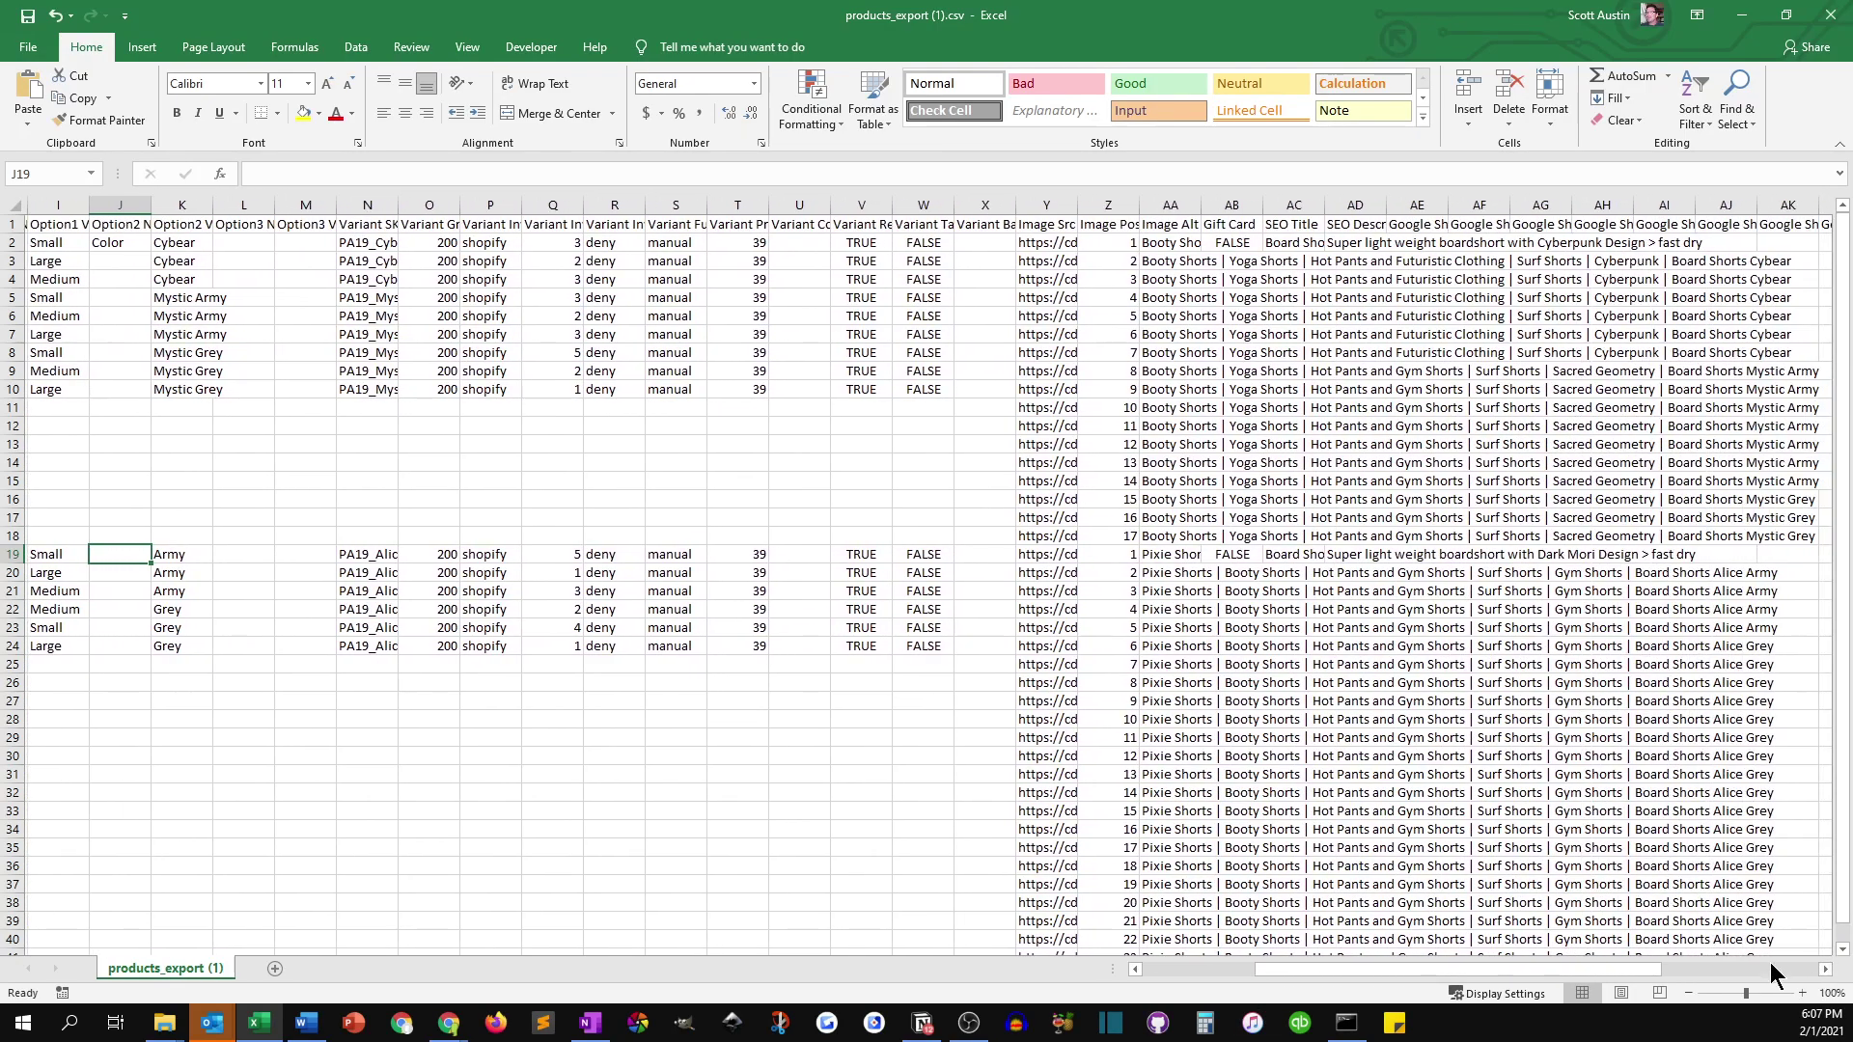
click(1101, 224)
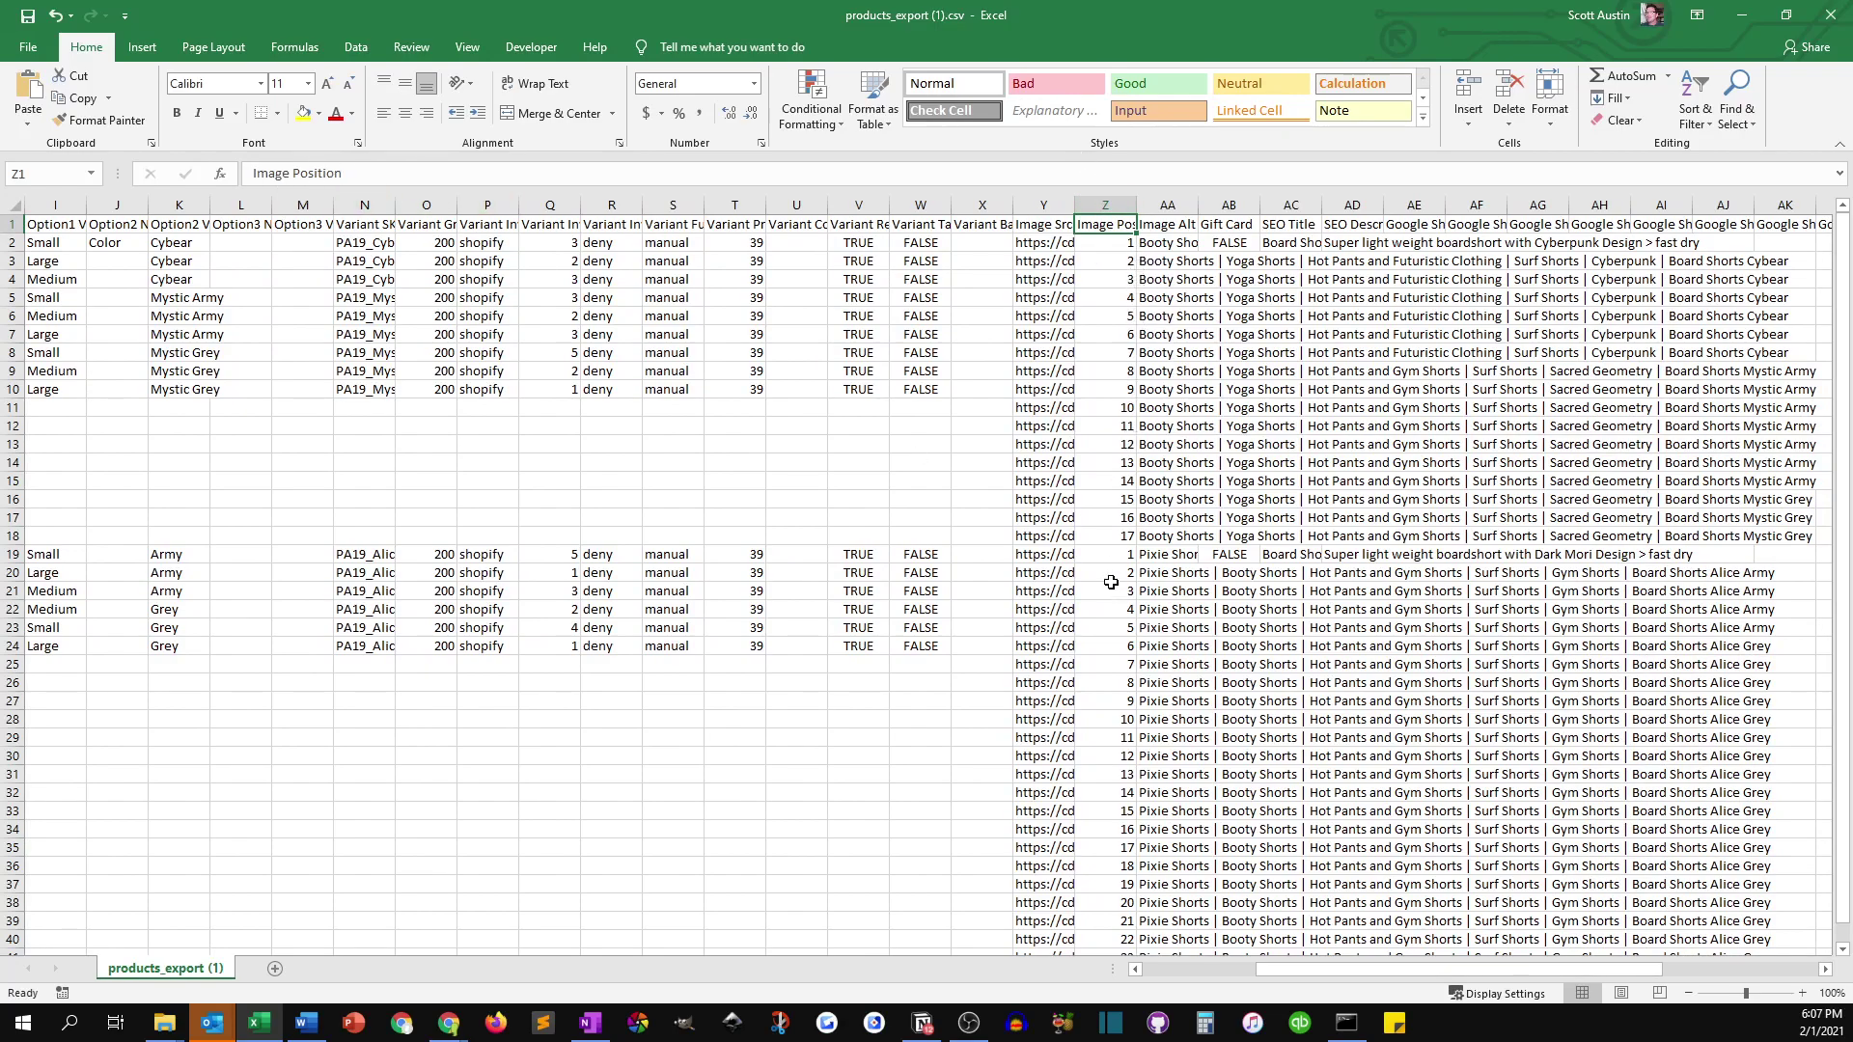
click(1108, 481)
click(1119, 555)
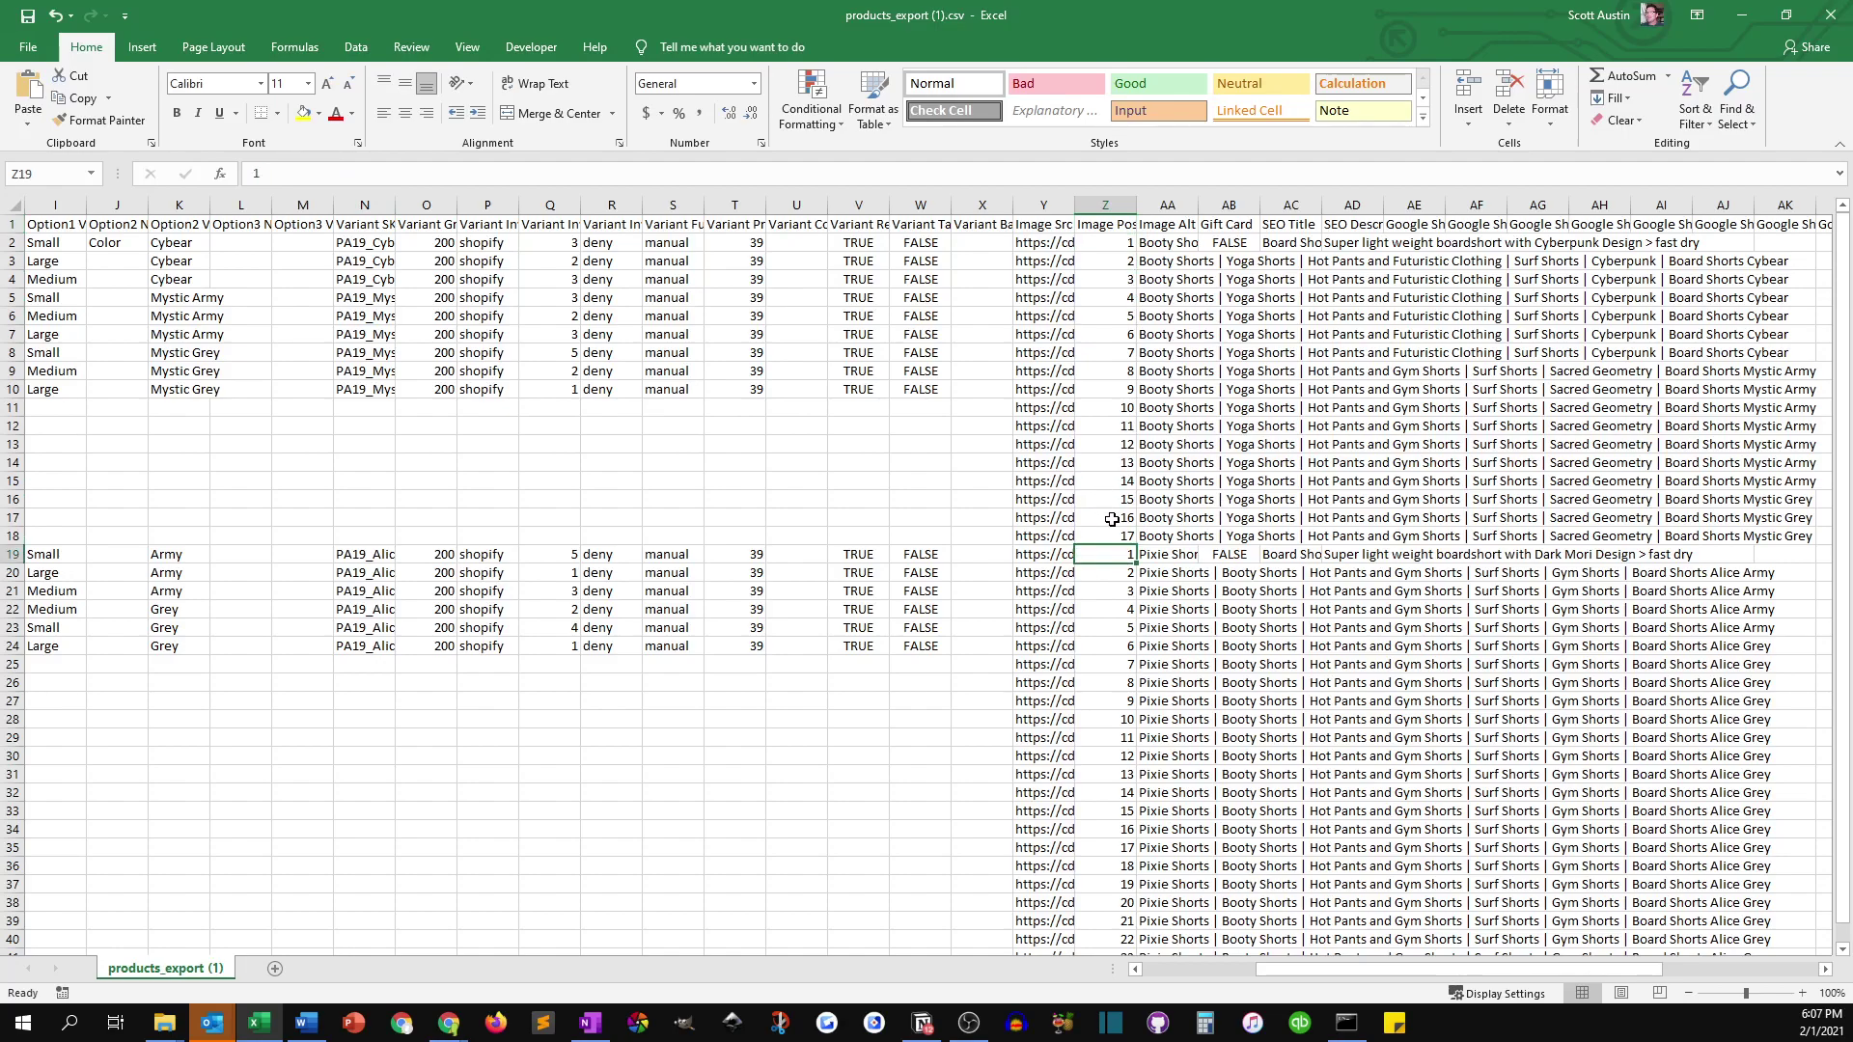
drag(1107, 246, 1106, 923)
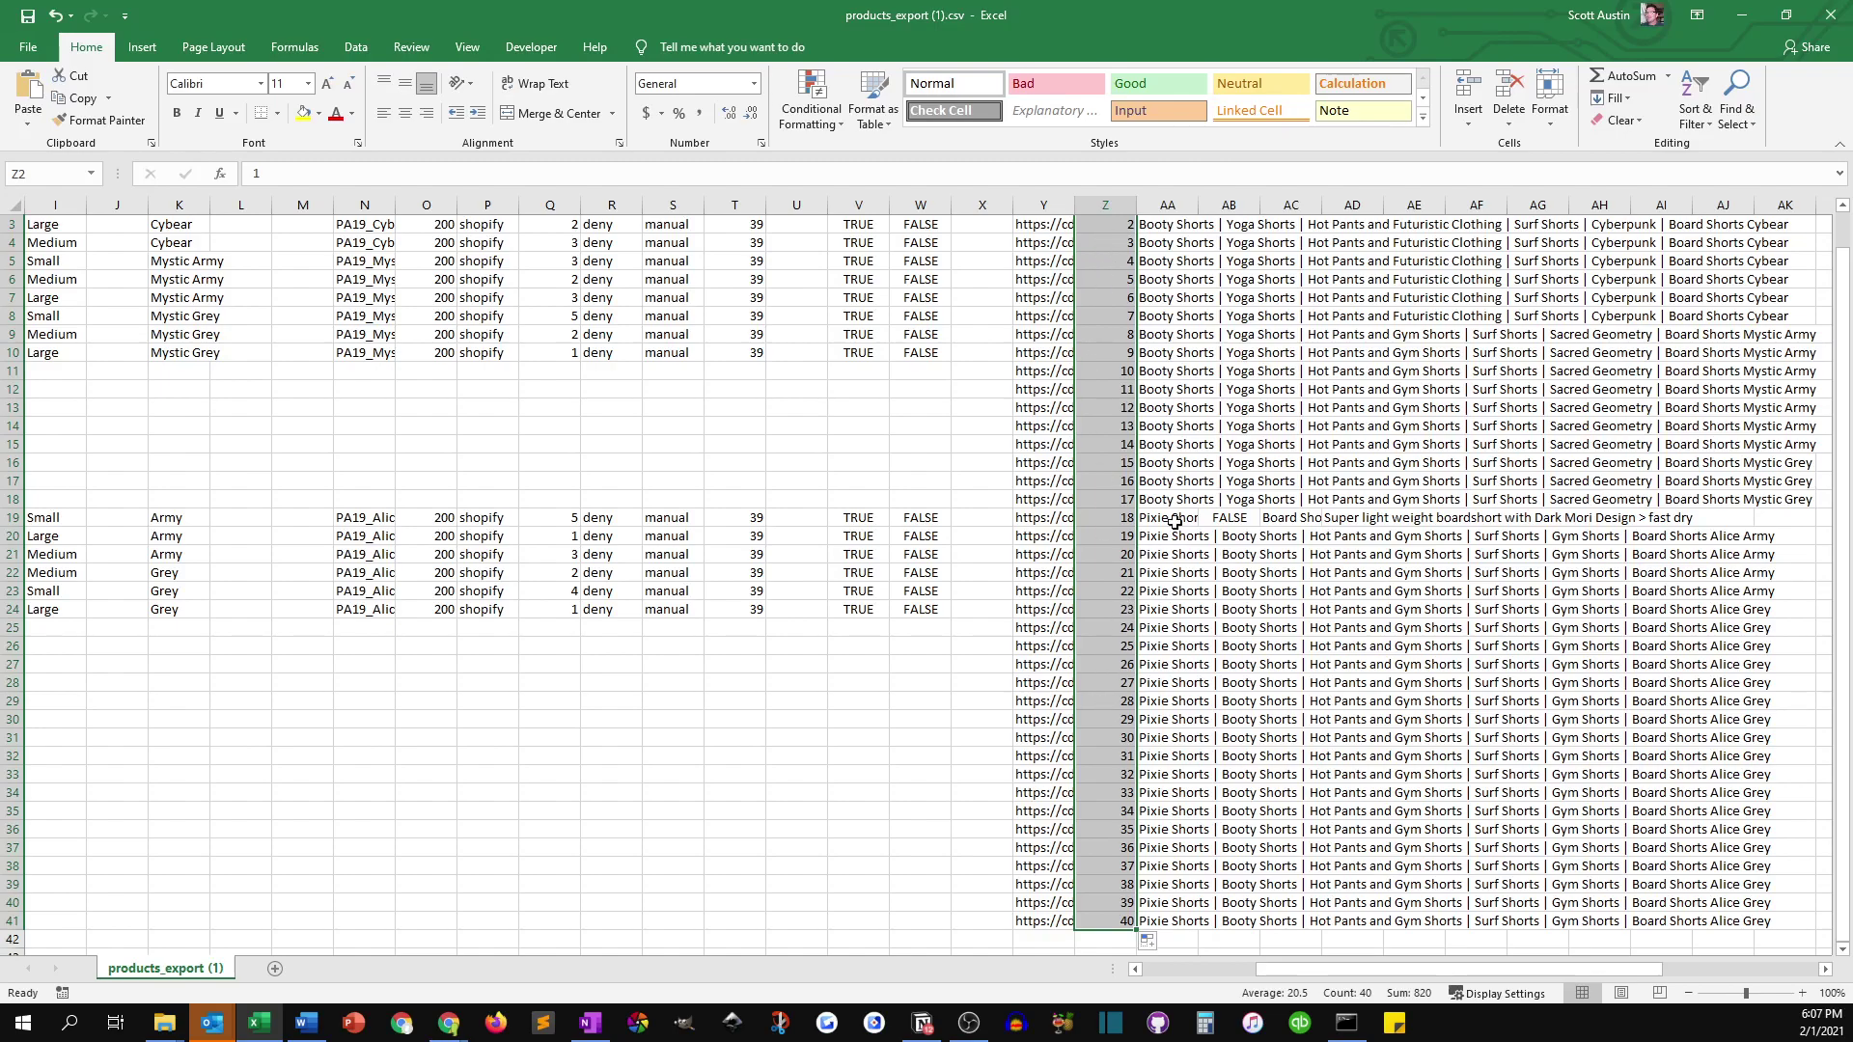
Clear the second product's duplicate status value in AV19, comparing against the first product's row.
drag(1212, 480, 1779, 621)
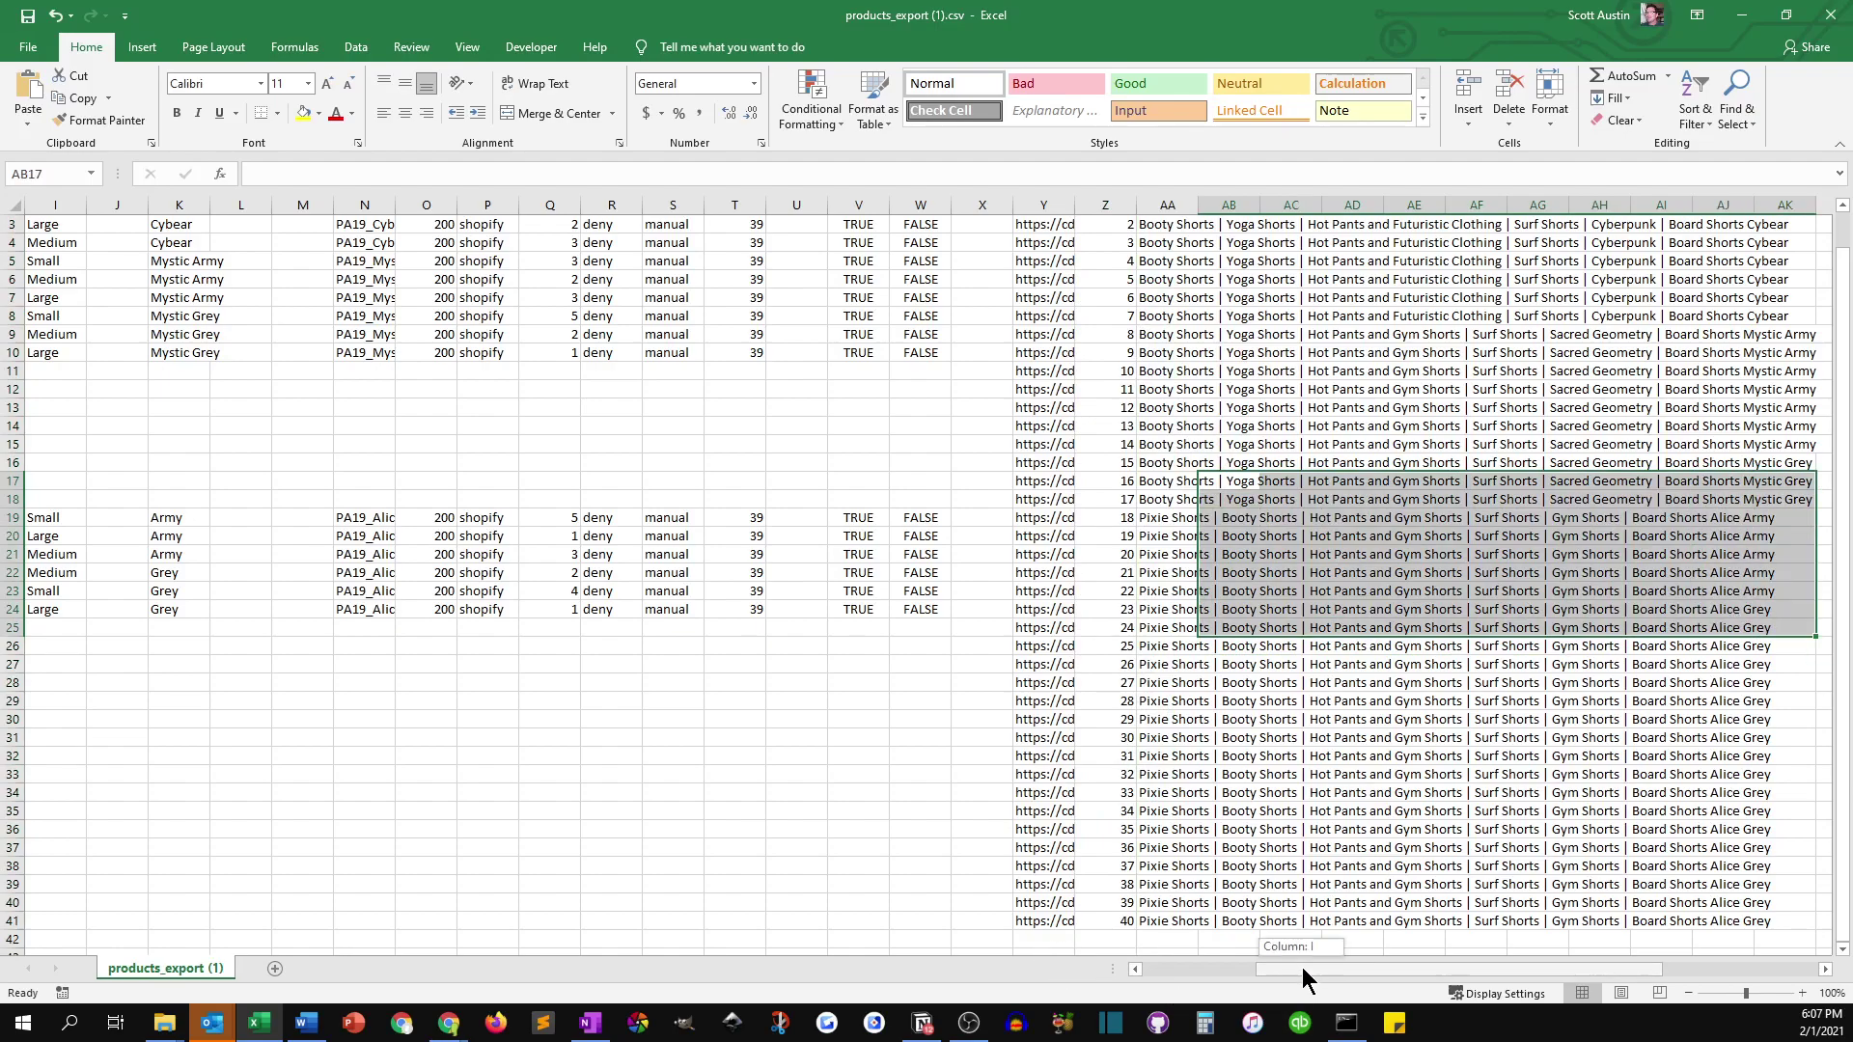
drag(1301, 967, 1527, 1002)
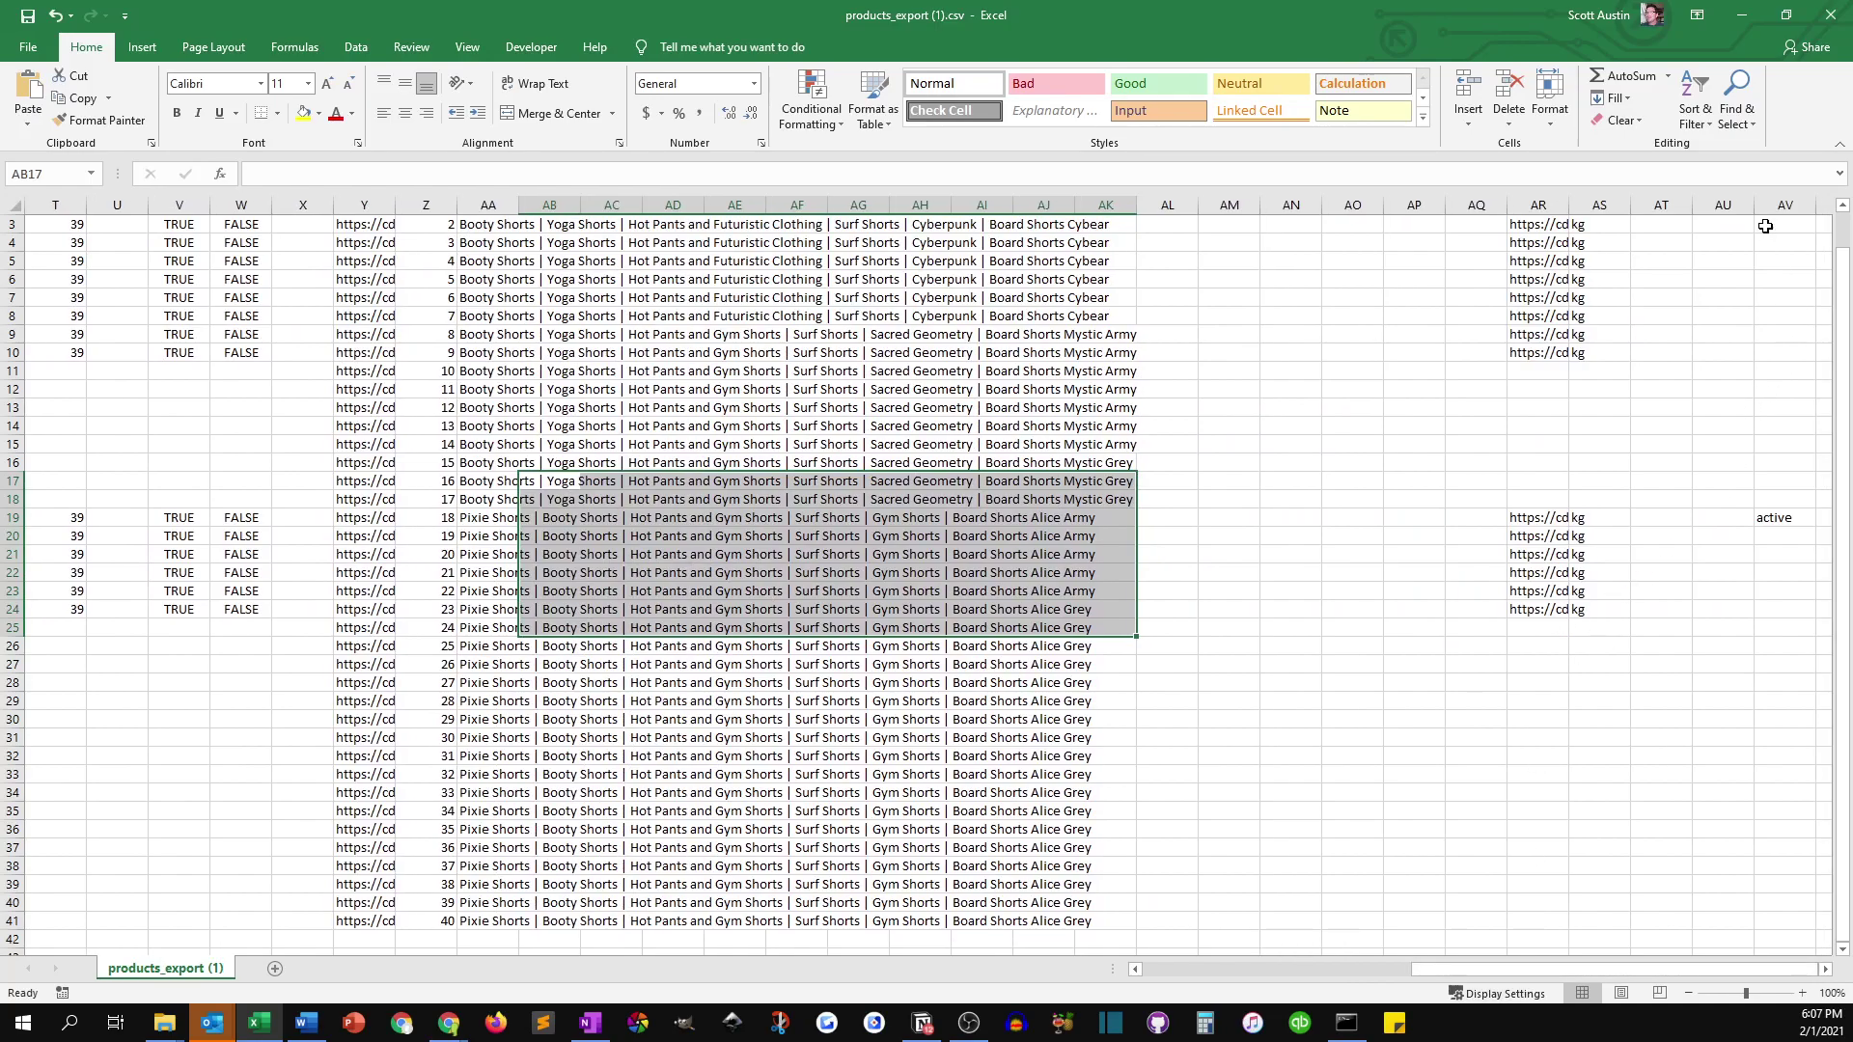
scroll(1766, 424, up, 1)
click(1783, 554)
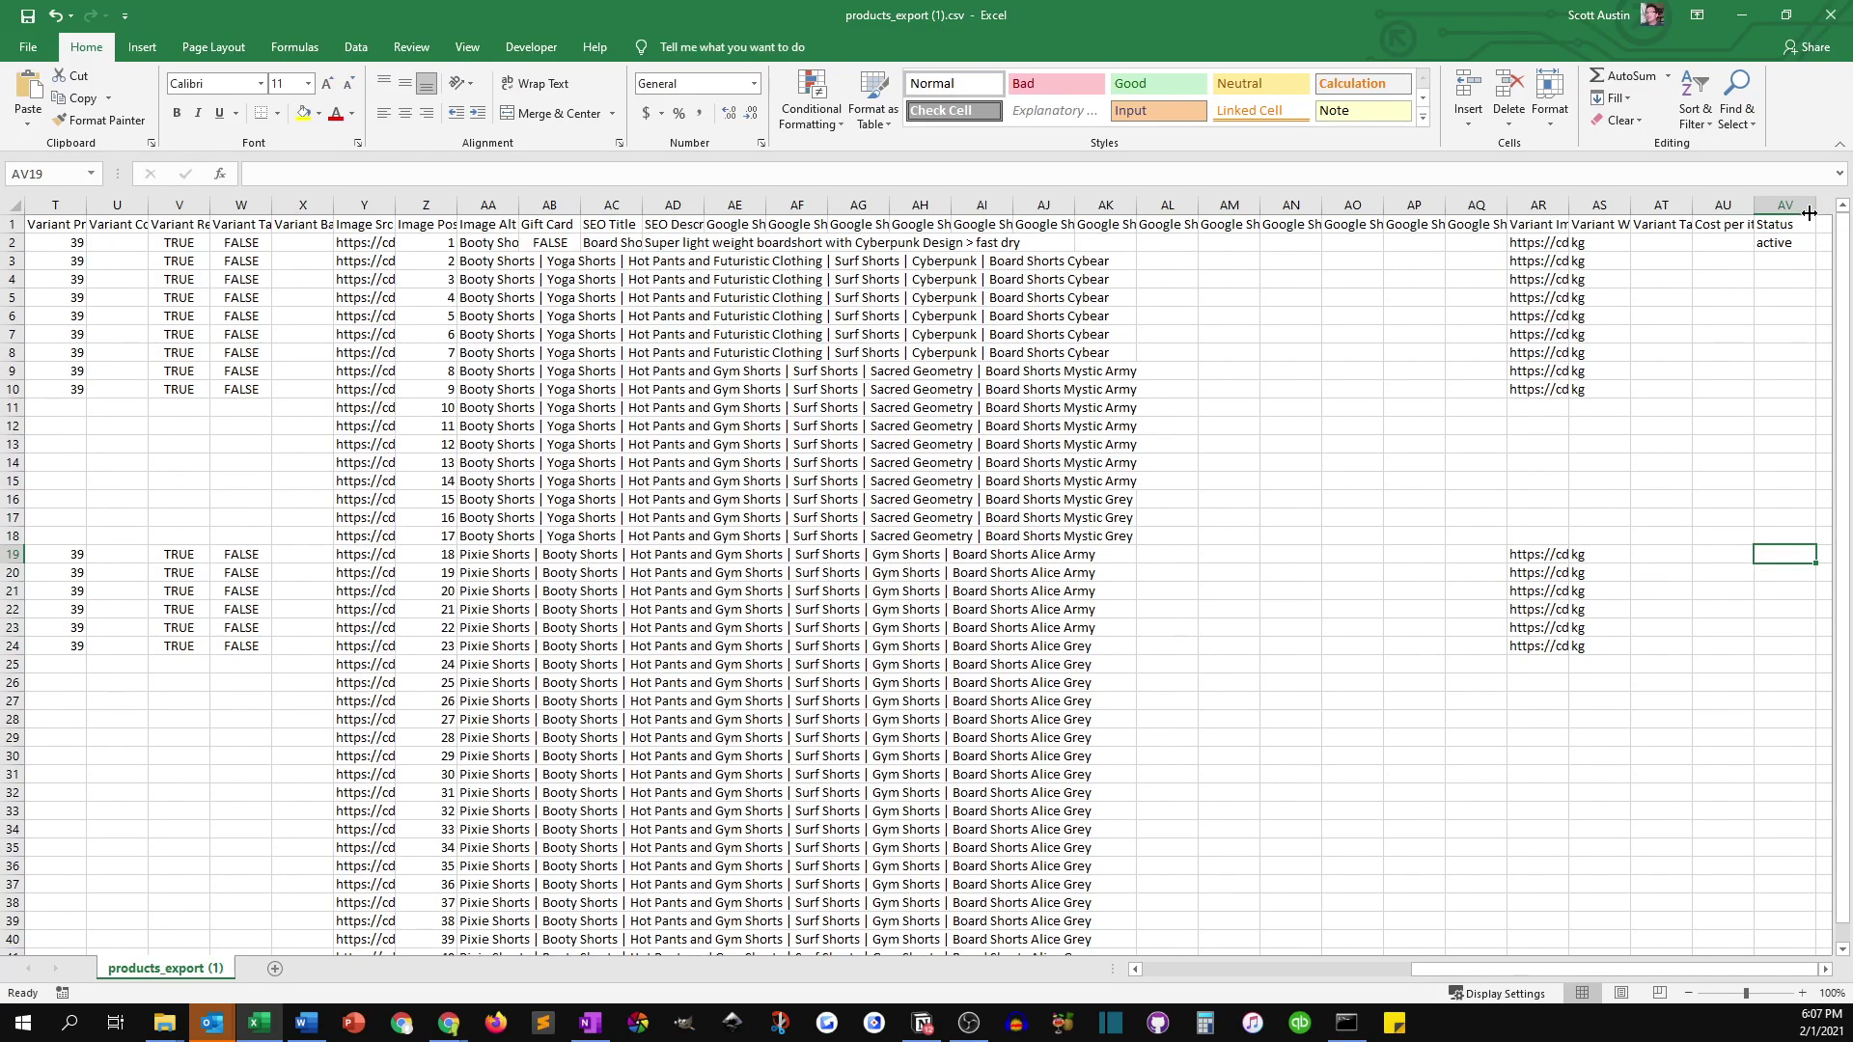
drag(1567, 558, 1587, 575)
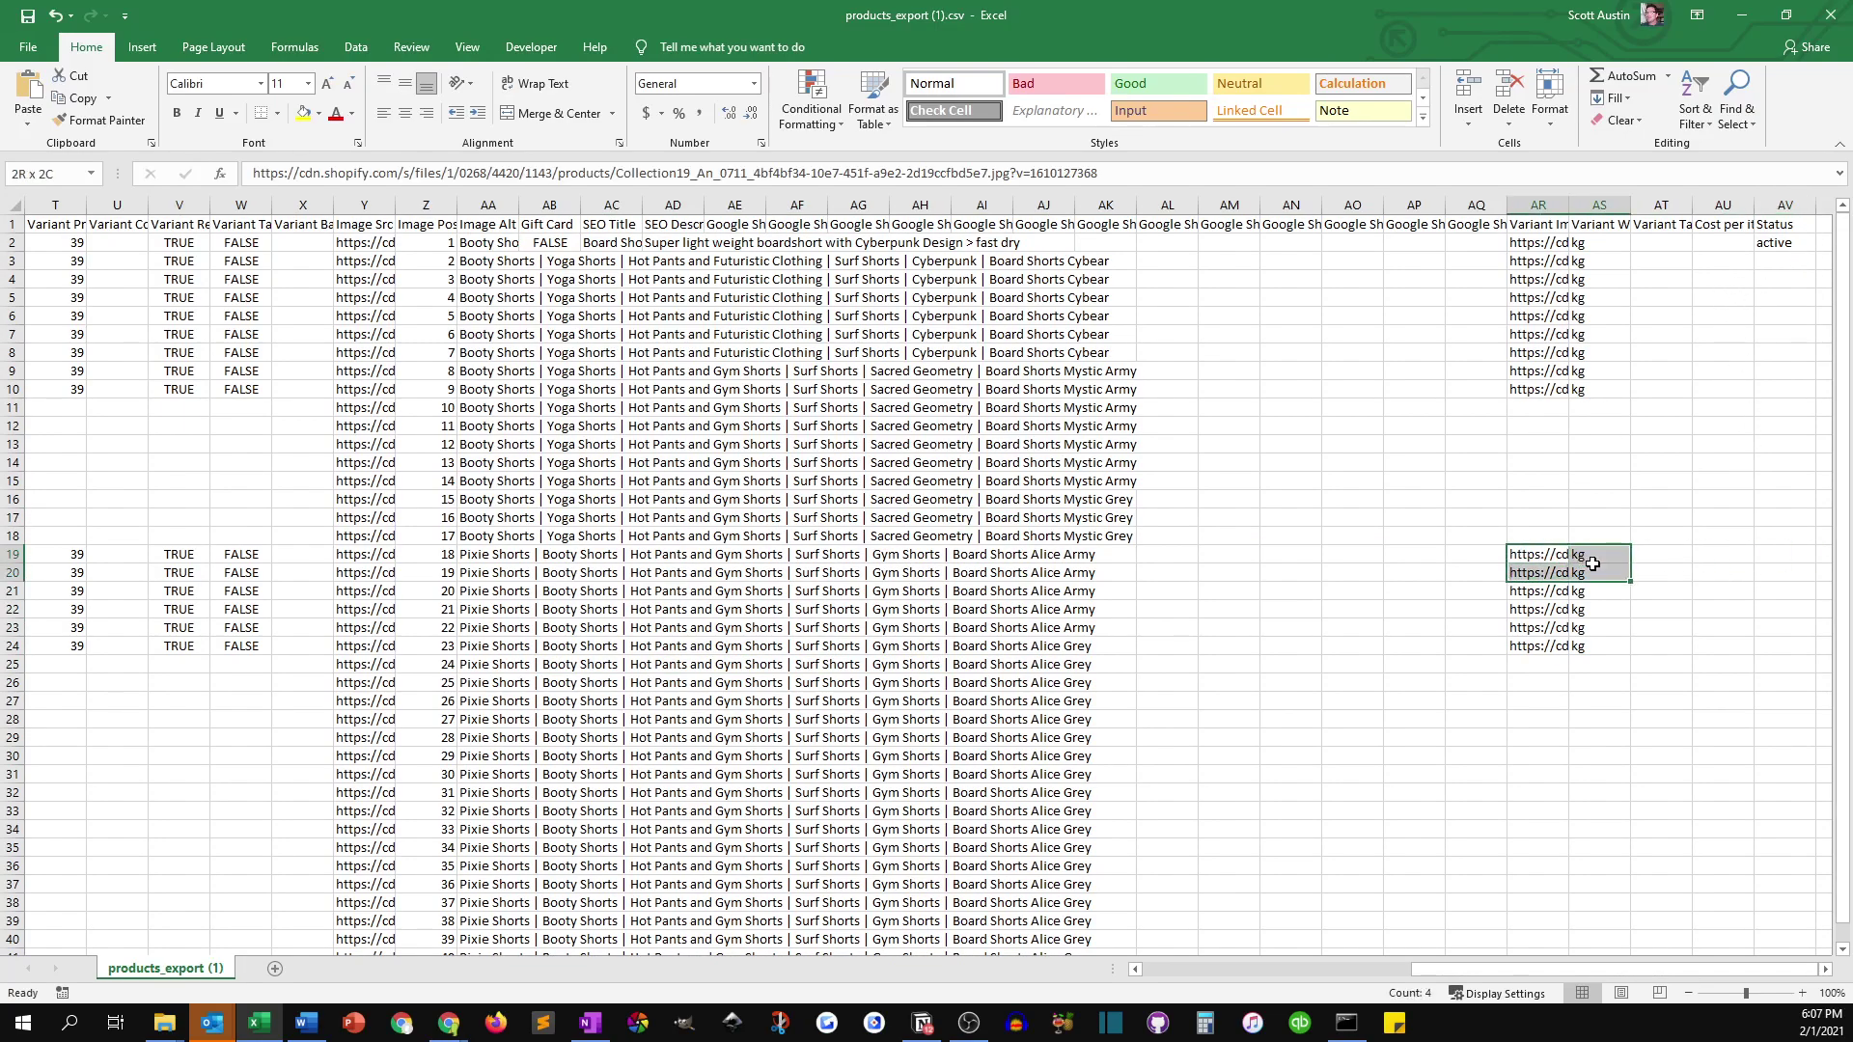
drag(1524, 372, 1586, 368)
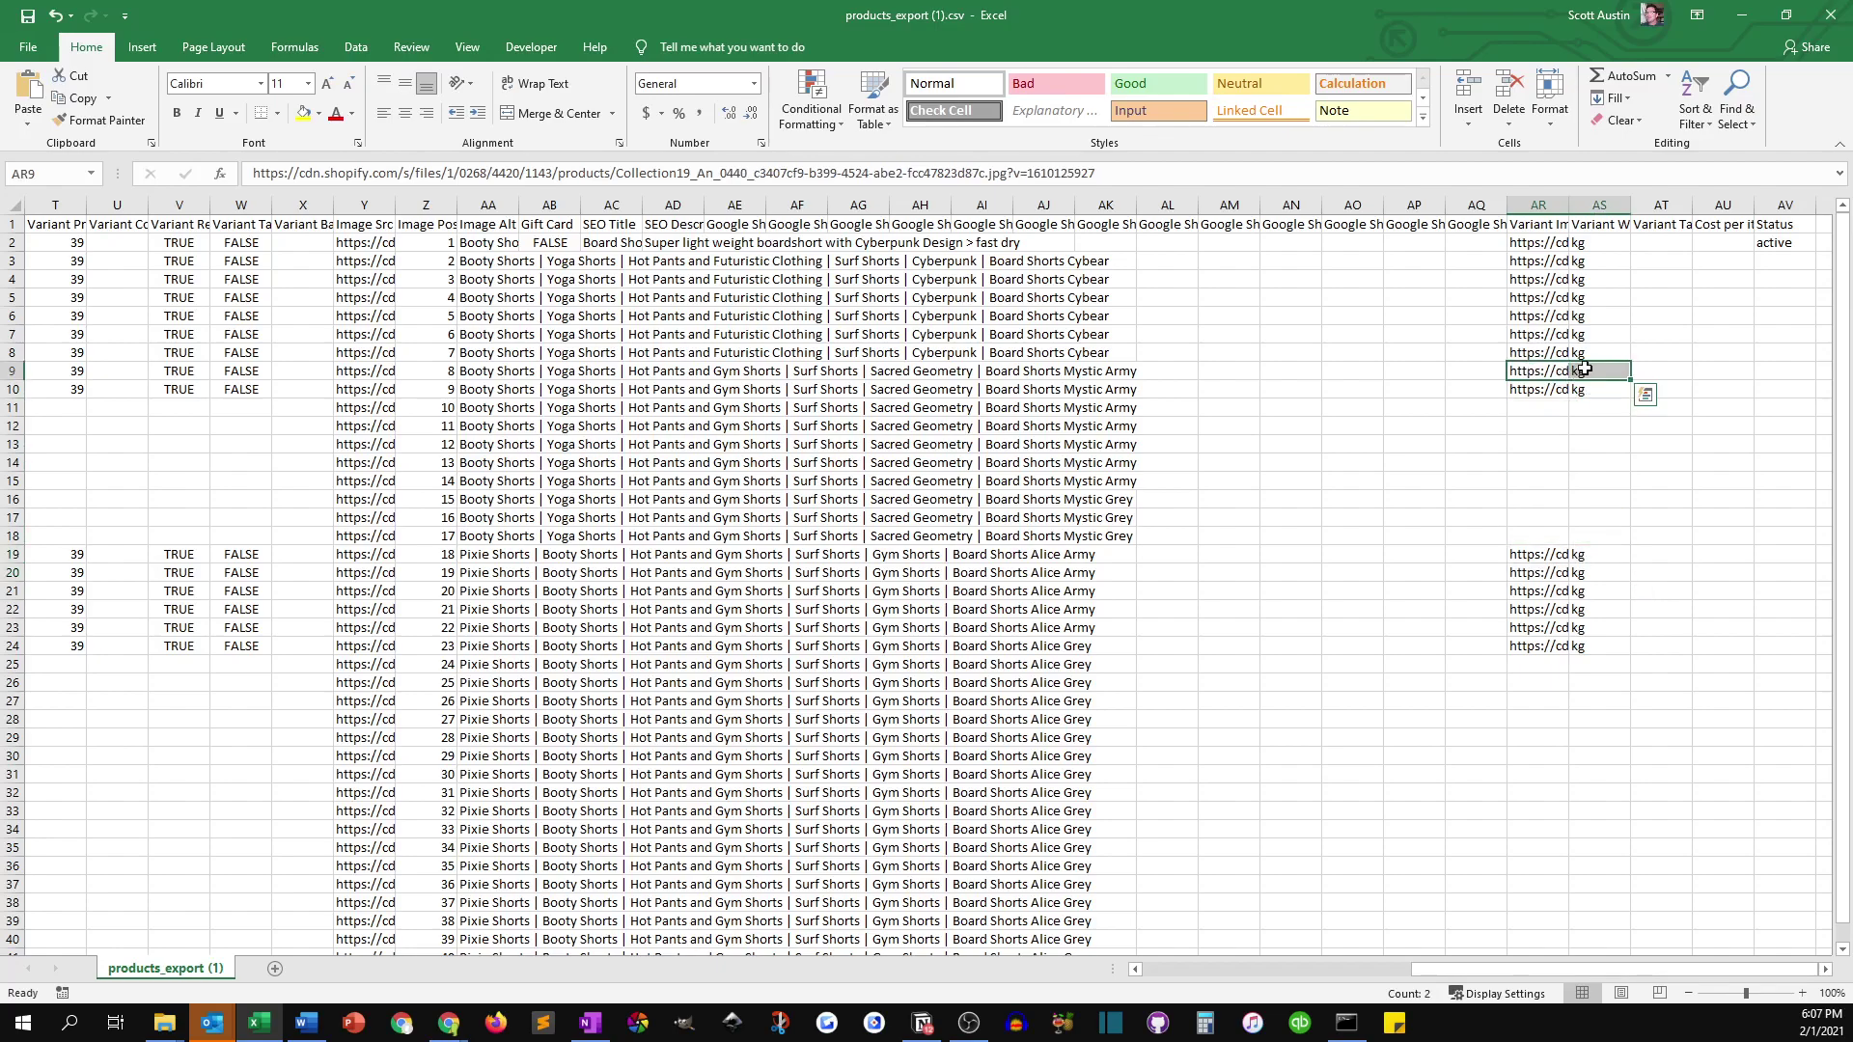
click(1785, 243)
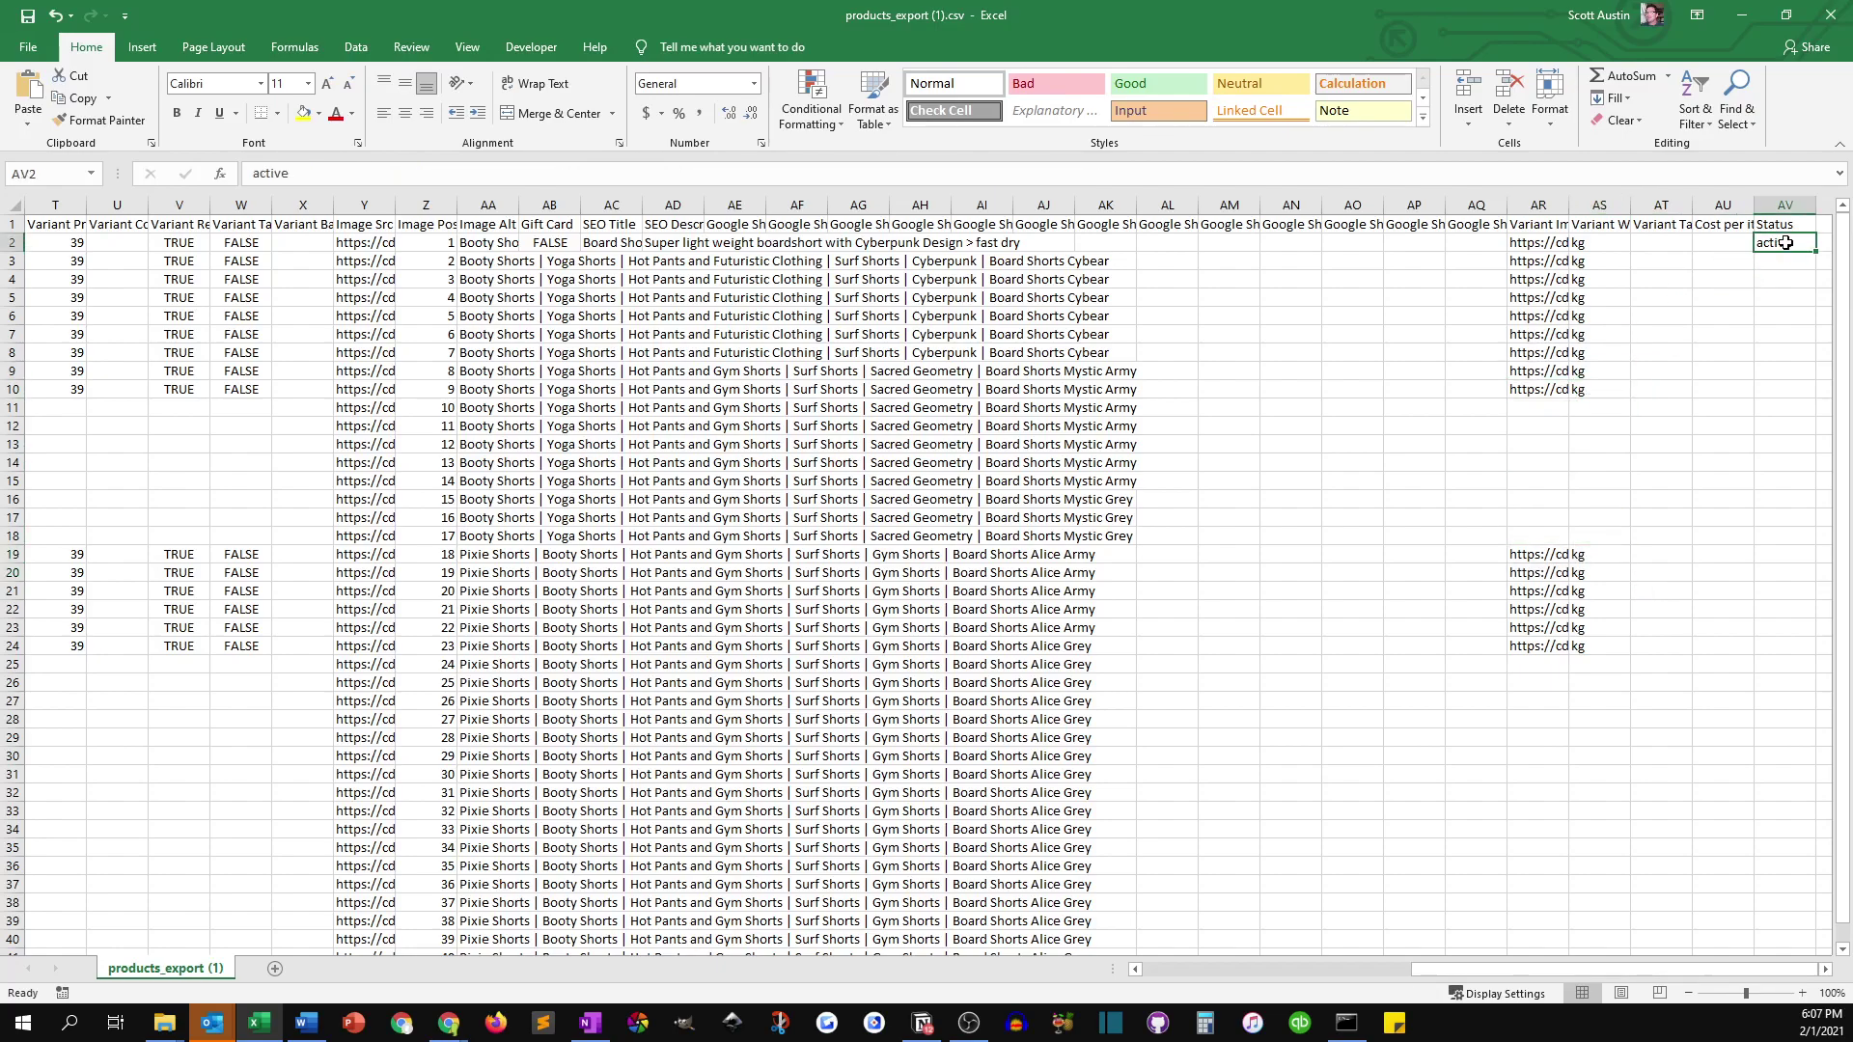
click(1774, 556)
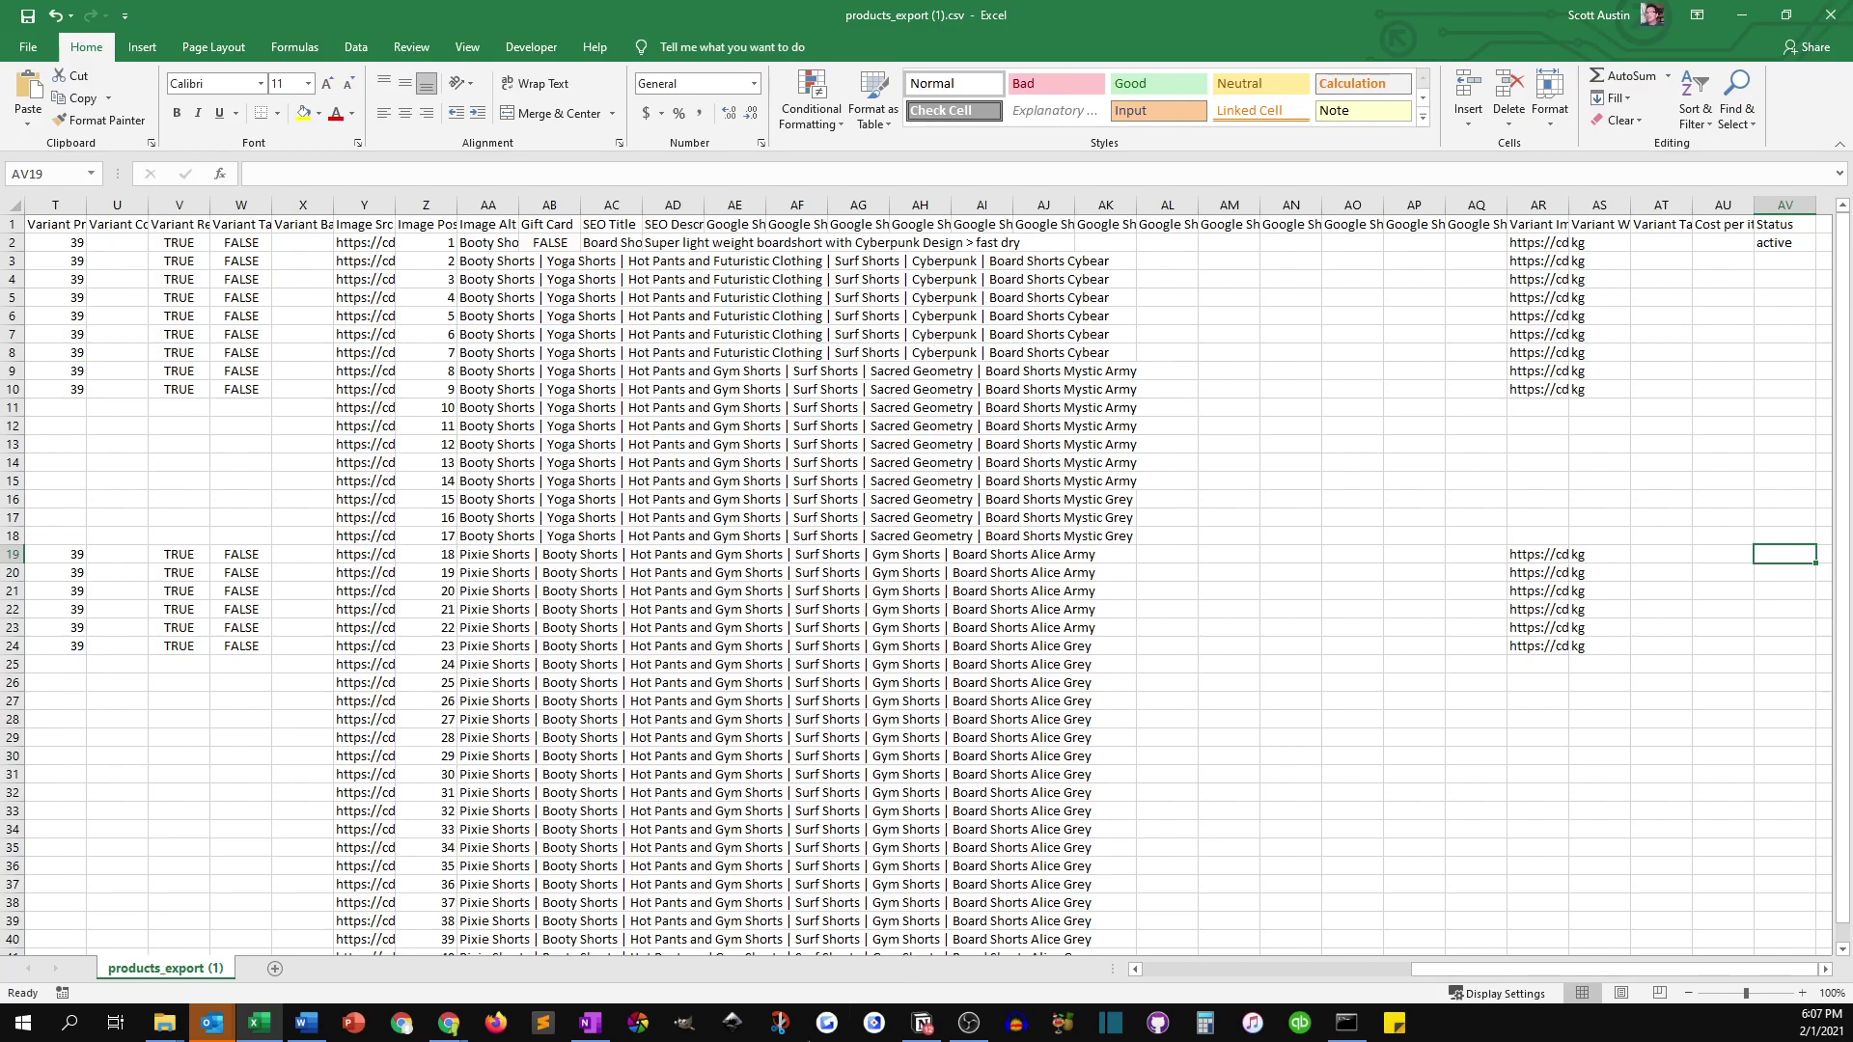
Save the merged sheet, keeping the CSV (Comma delimited) format.
click(1174, 971)
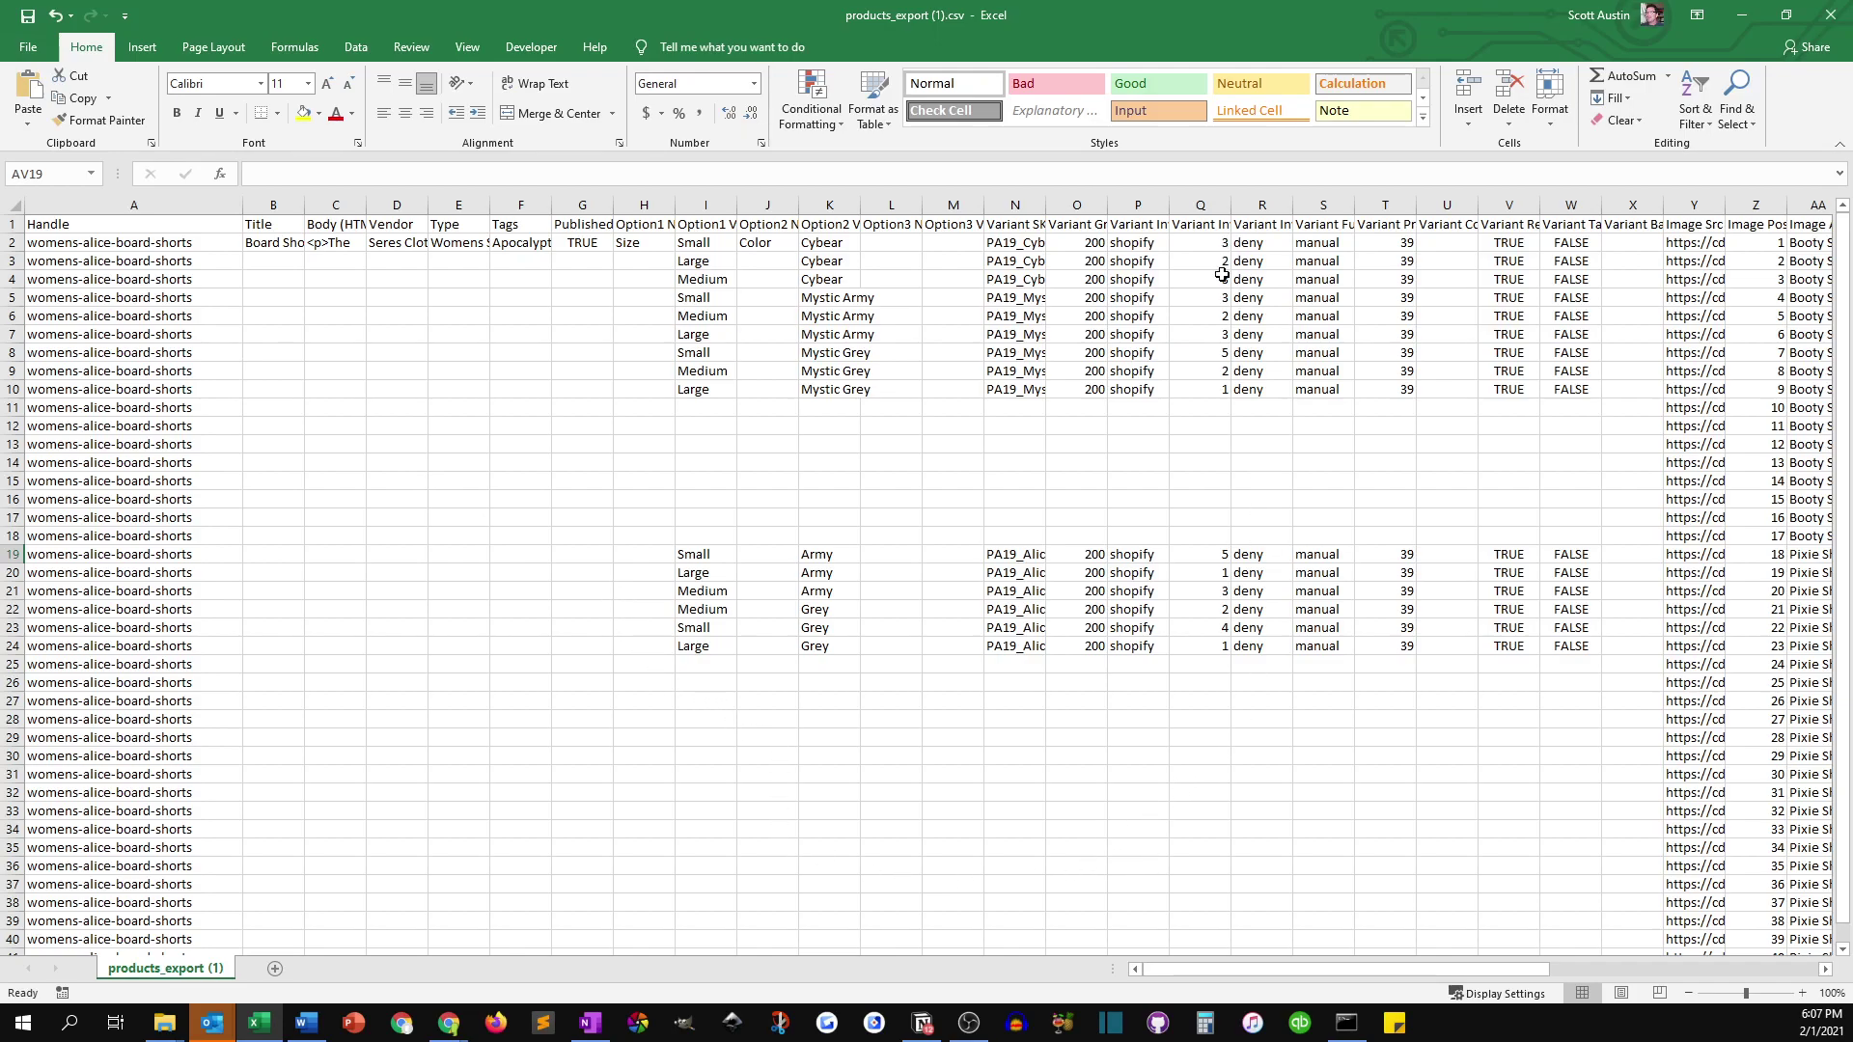
click(28, 16)
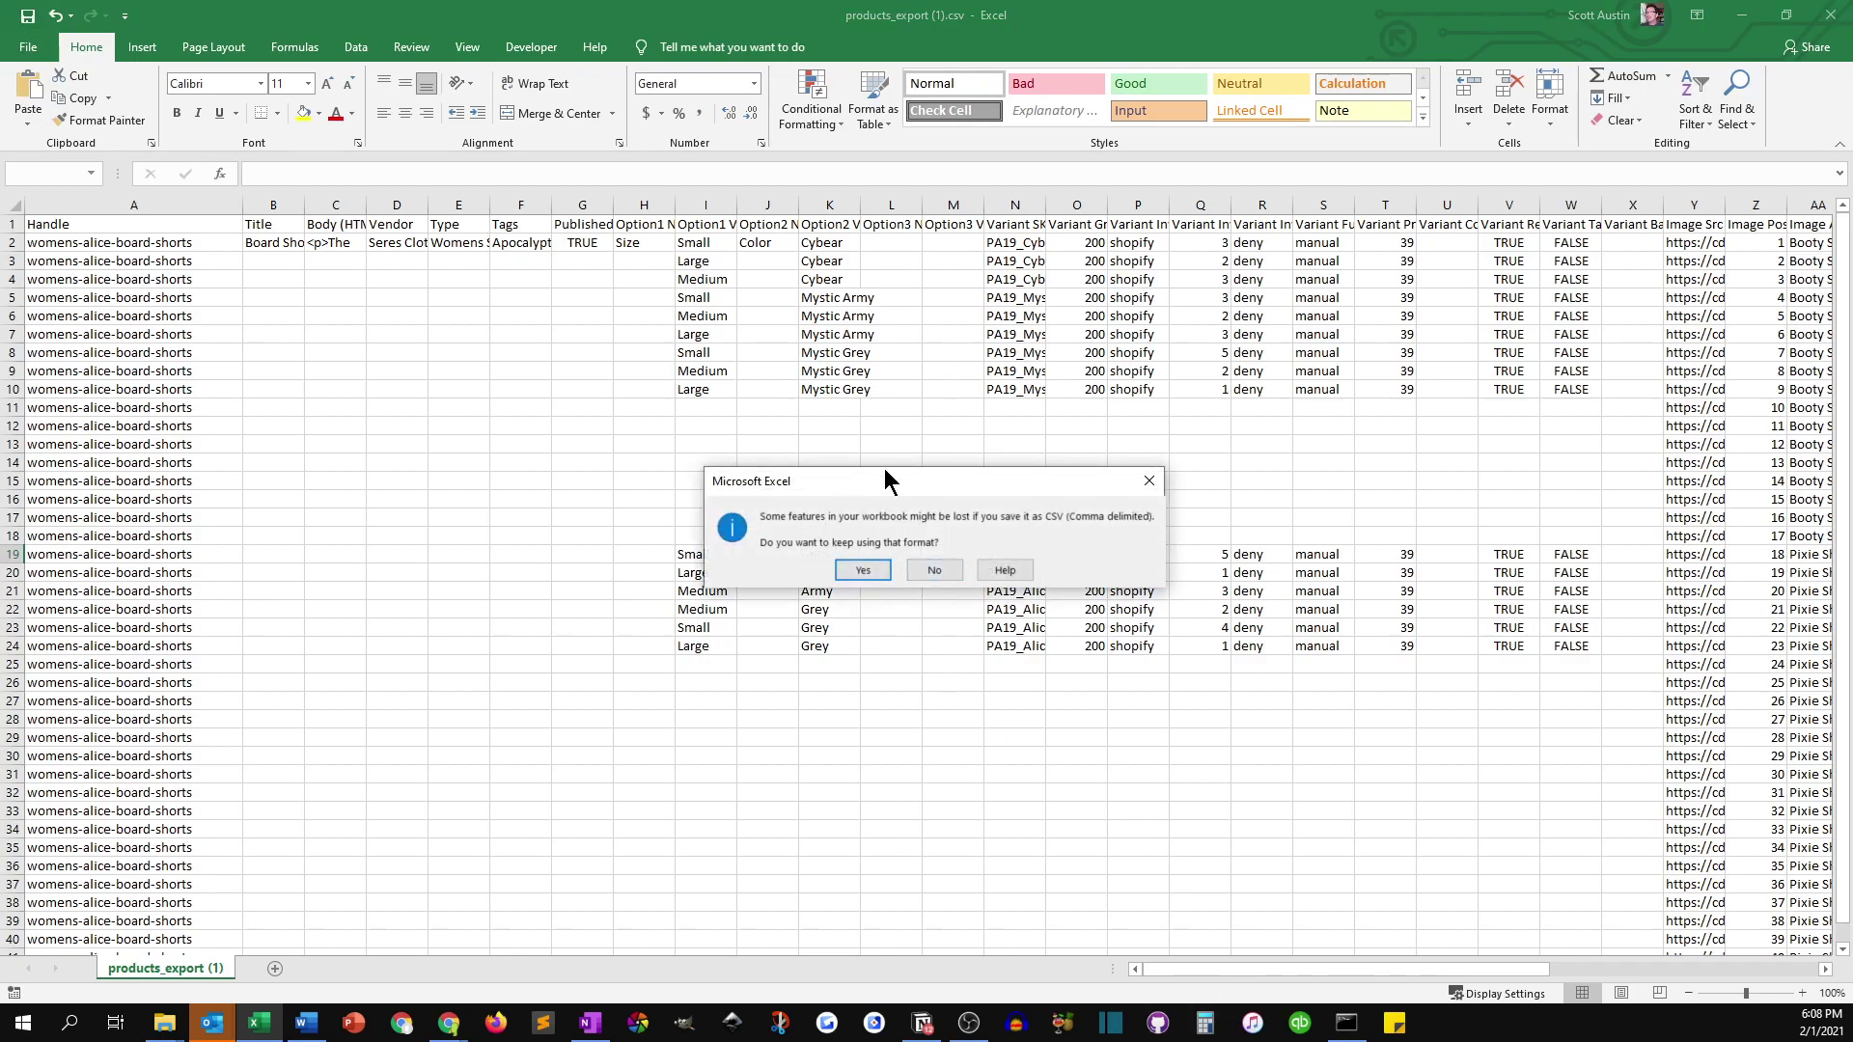
click(863, 571)
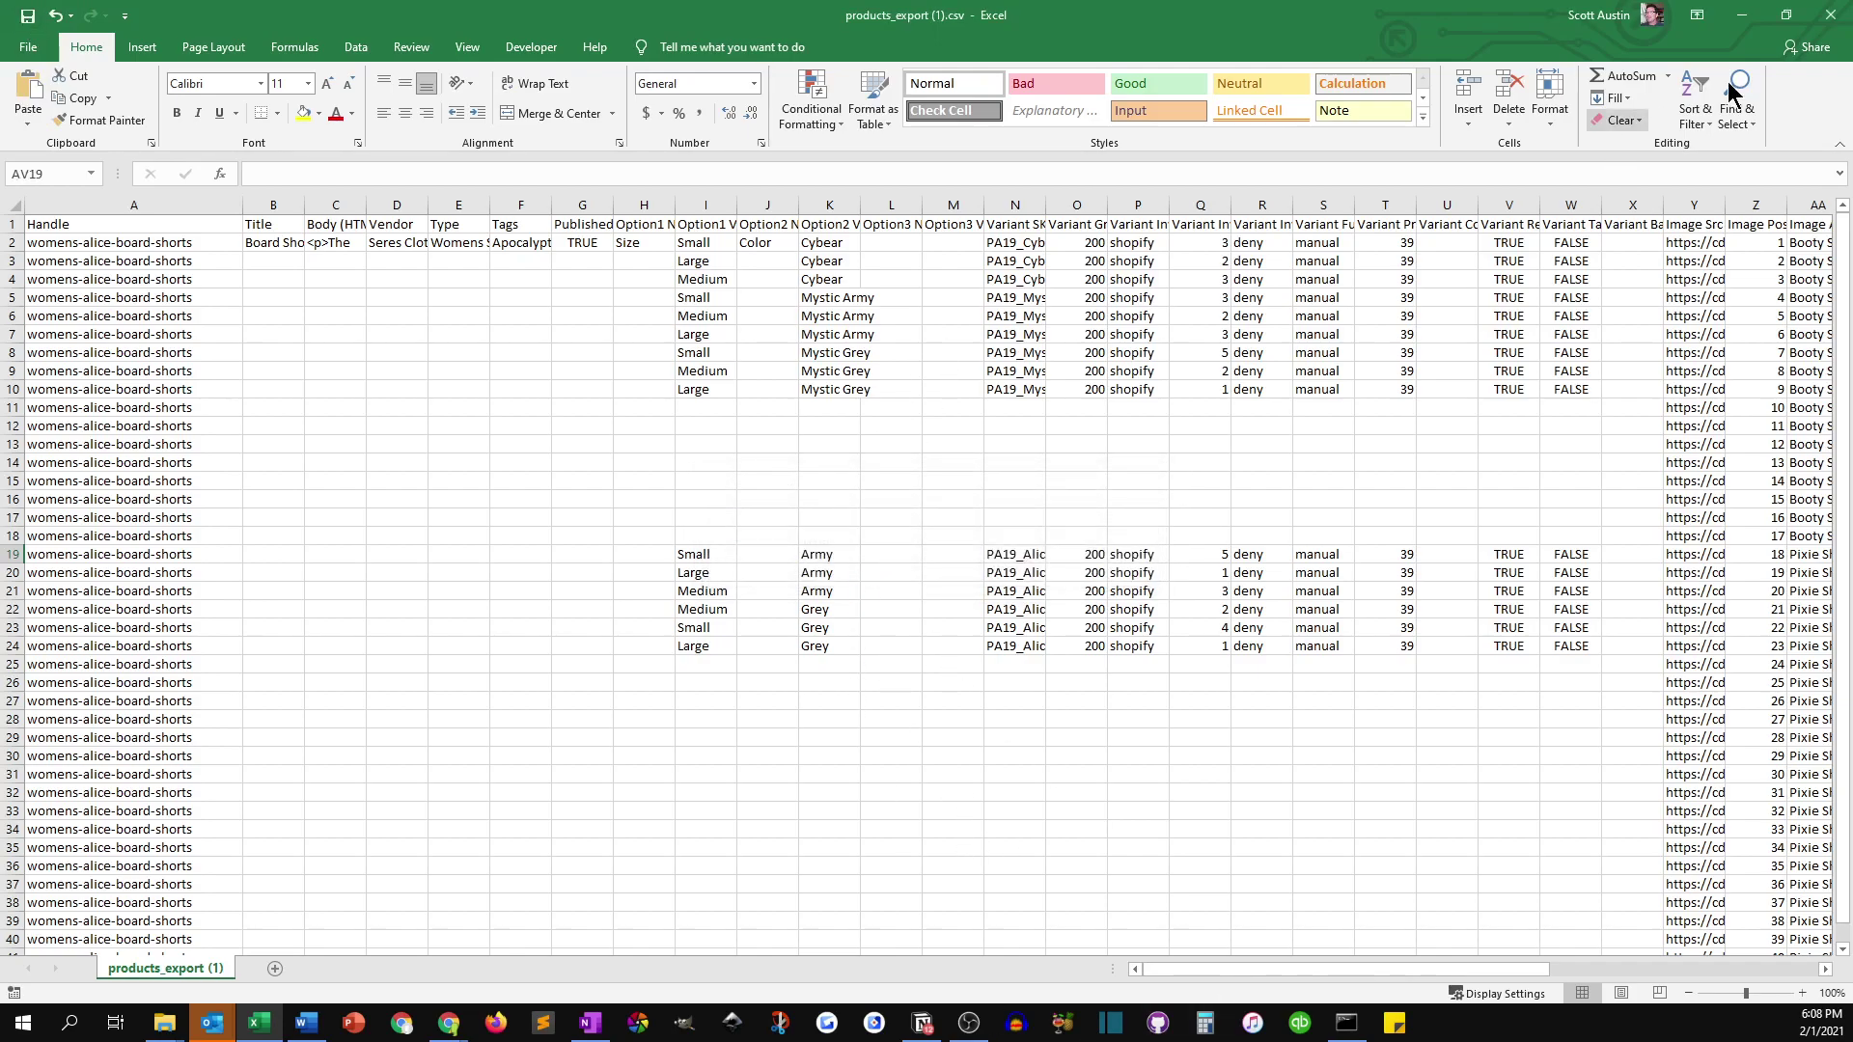
Close Excel and rename products_export (1).csv in Downloads to import.csv.
click(1830, 14)
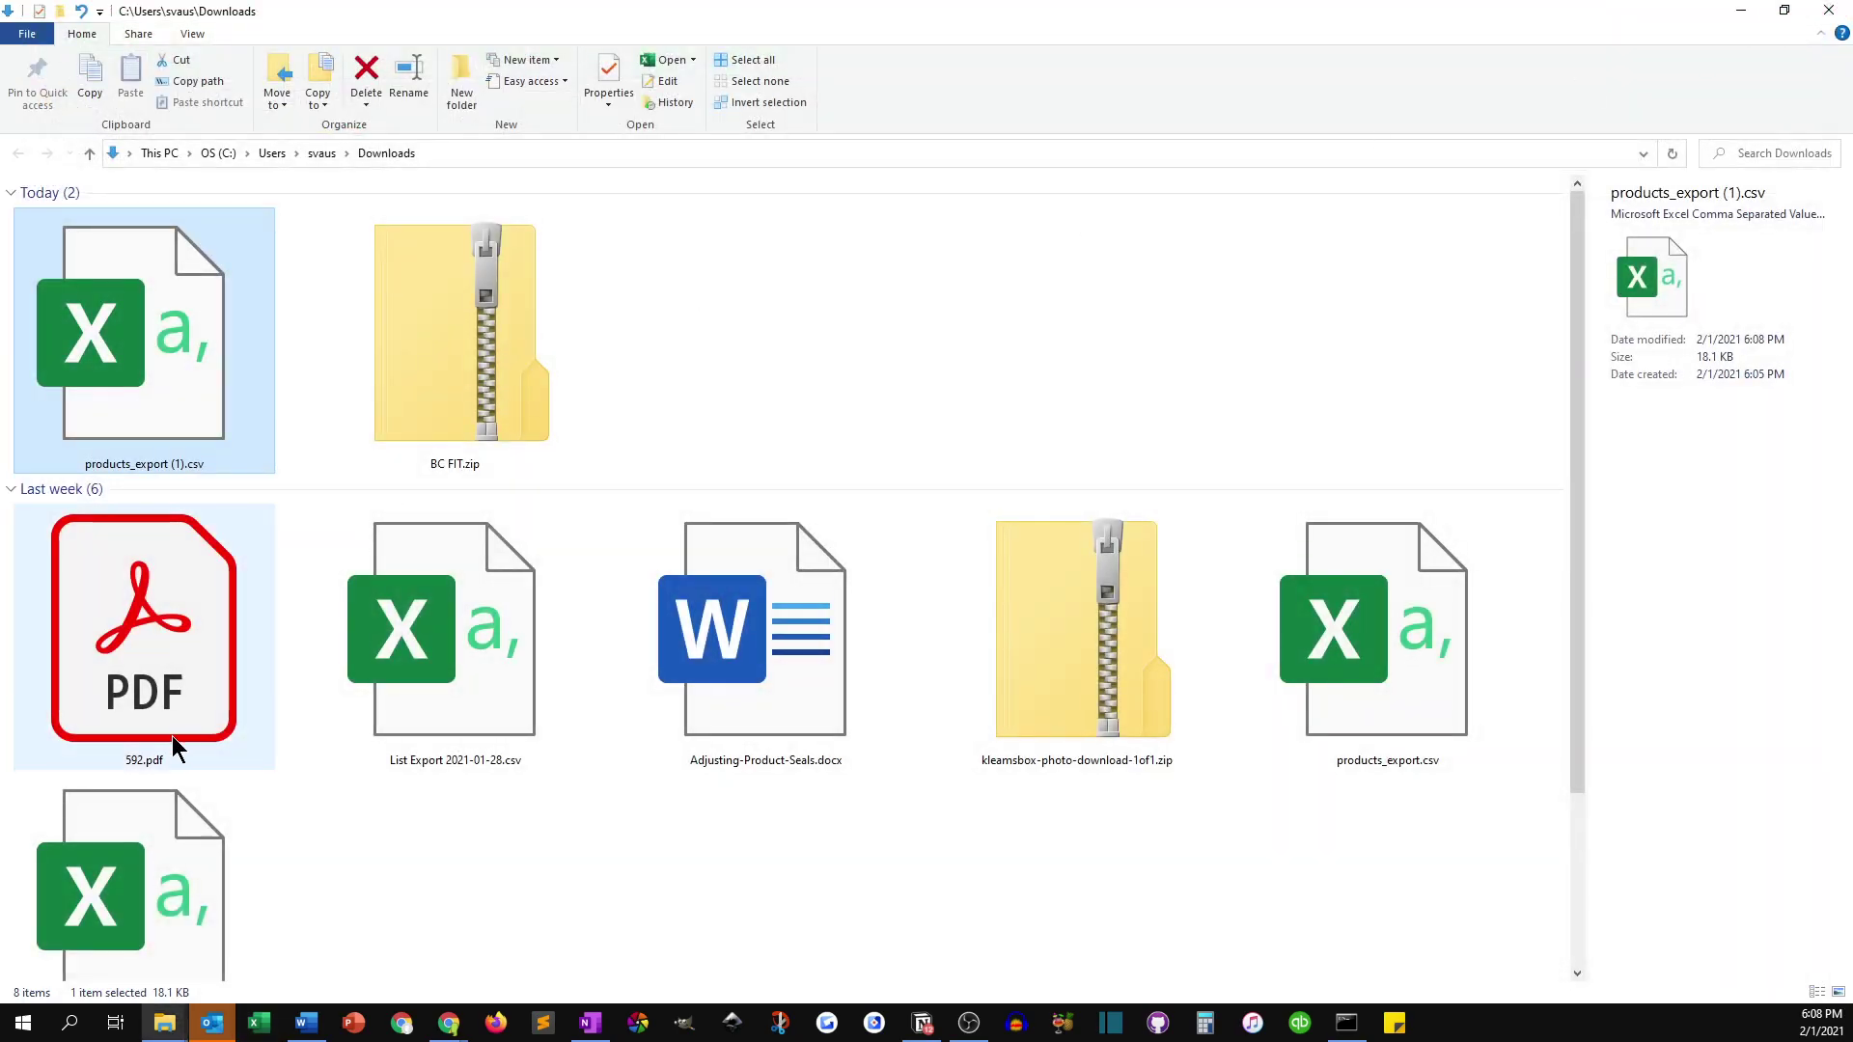
click(135, 465)
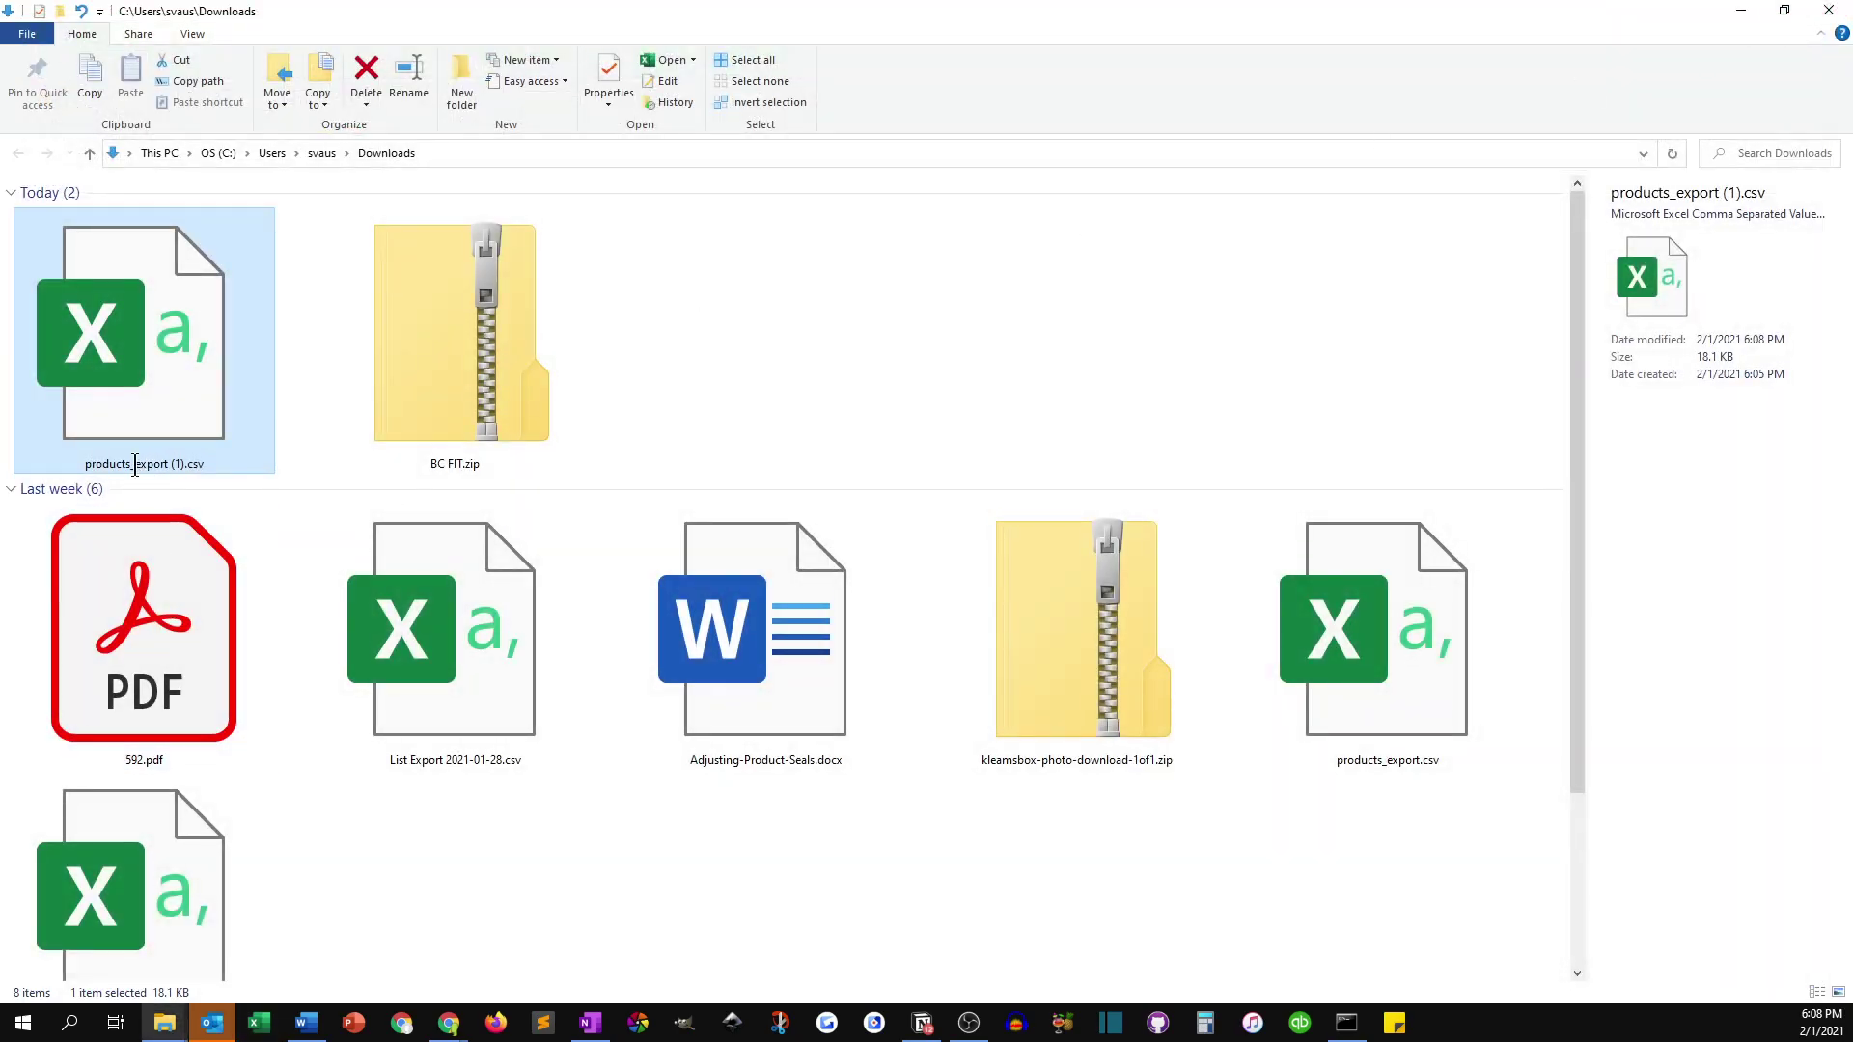
text(import)
key(Return)
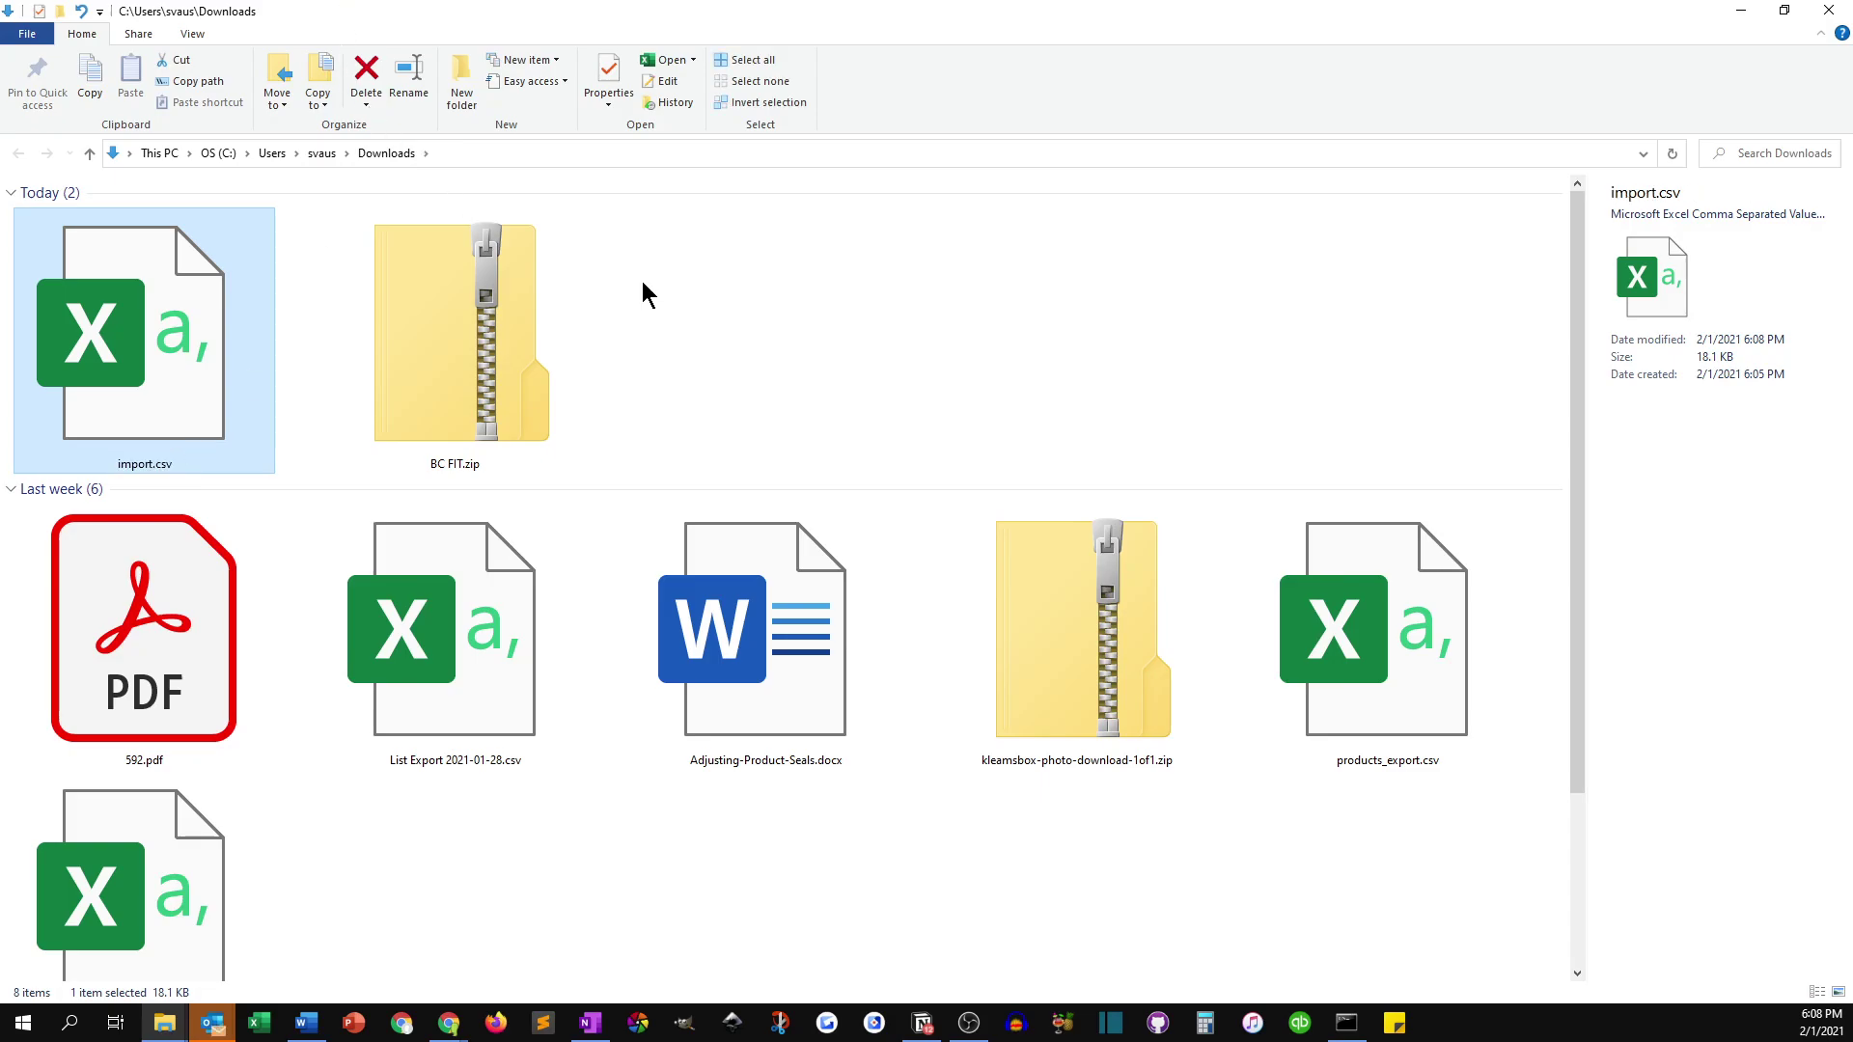
Attach import.csv from Downloads to a Shopify product CSV import and upload it.
click(1749, 13)
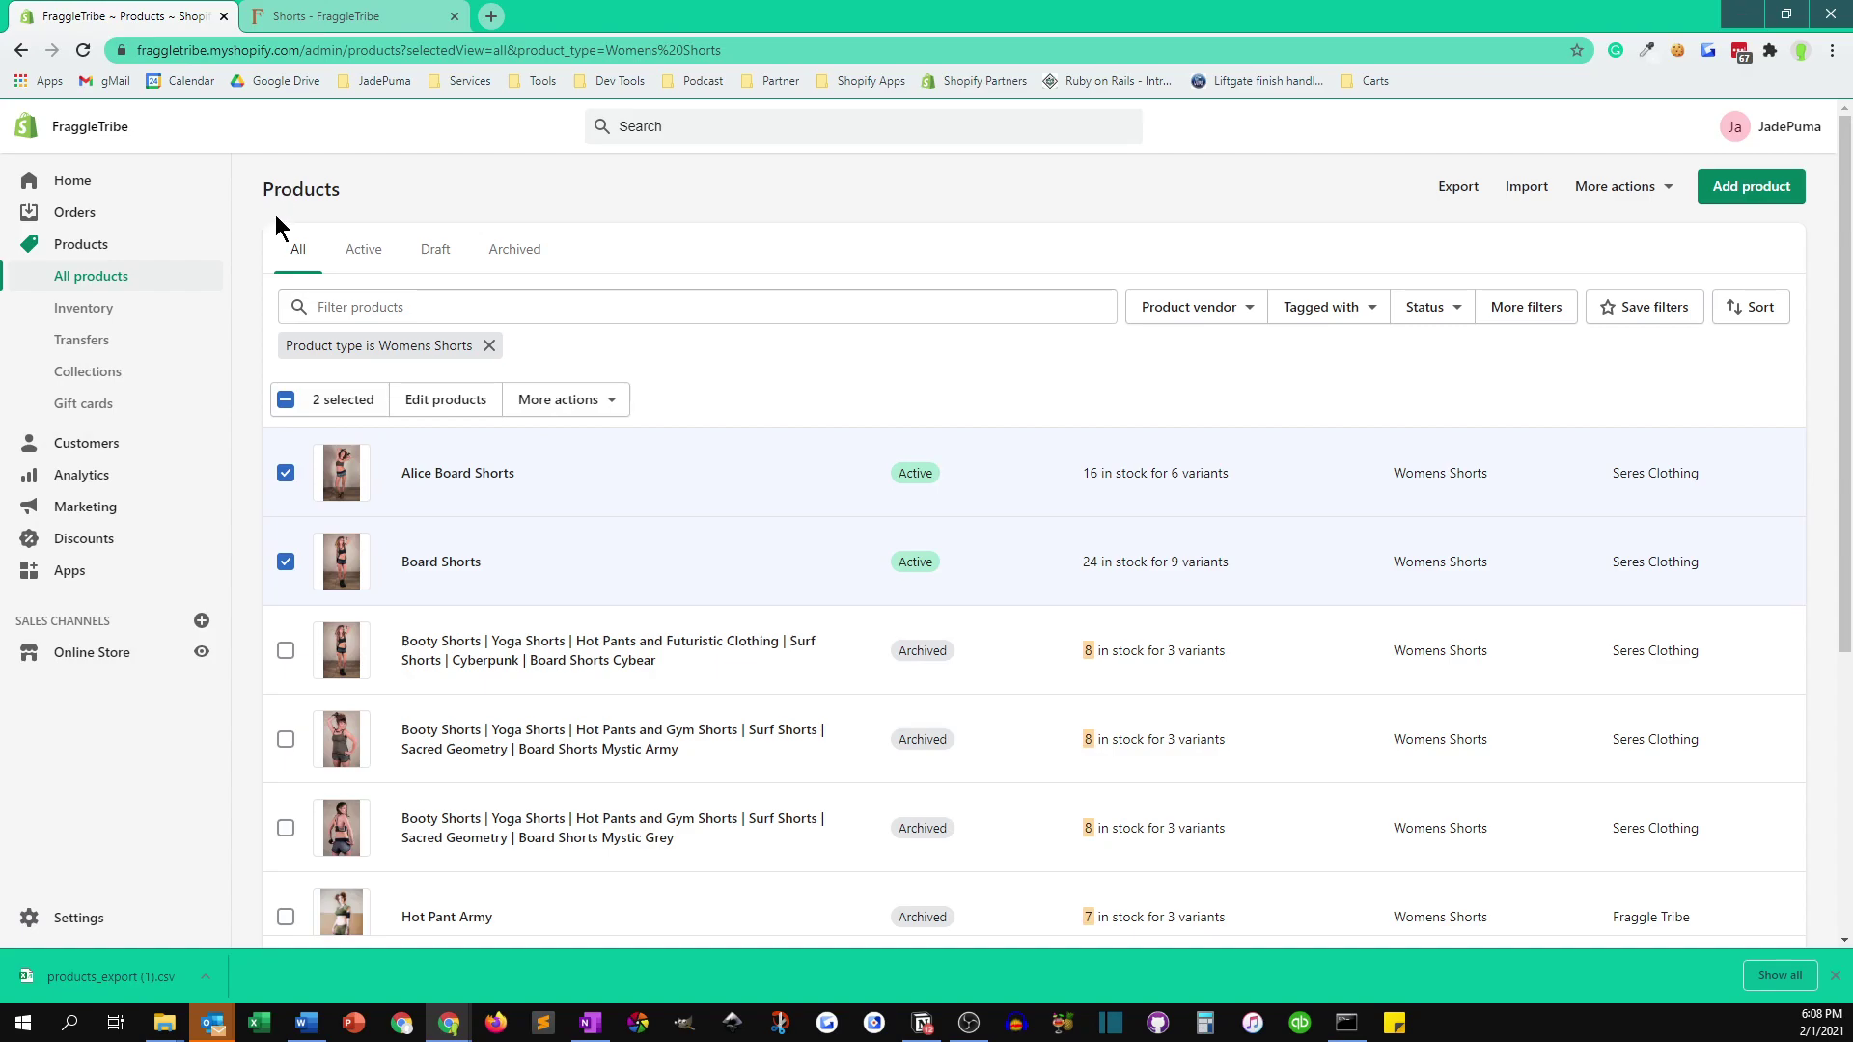
click(1525, 186)
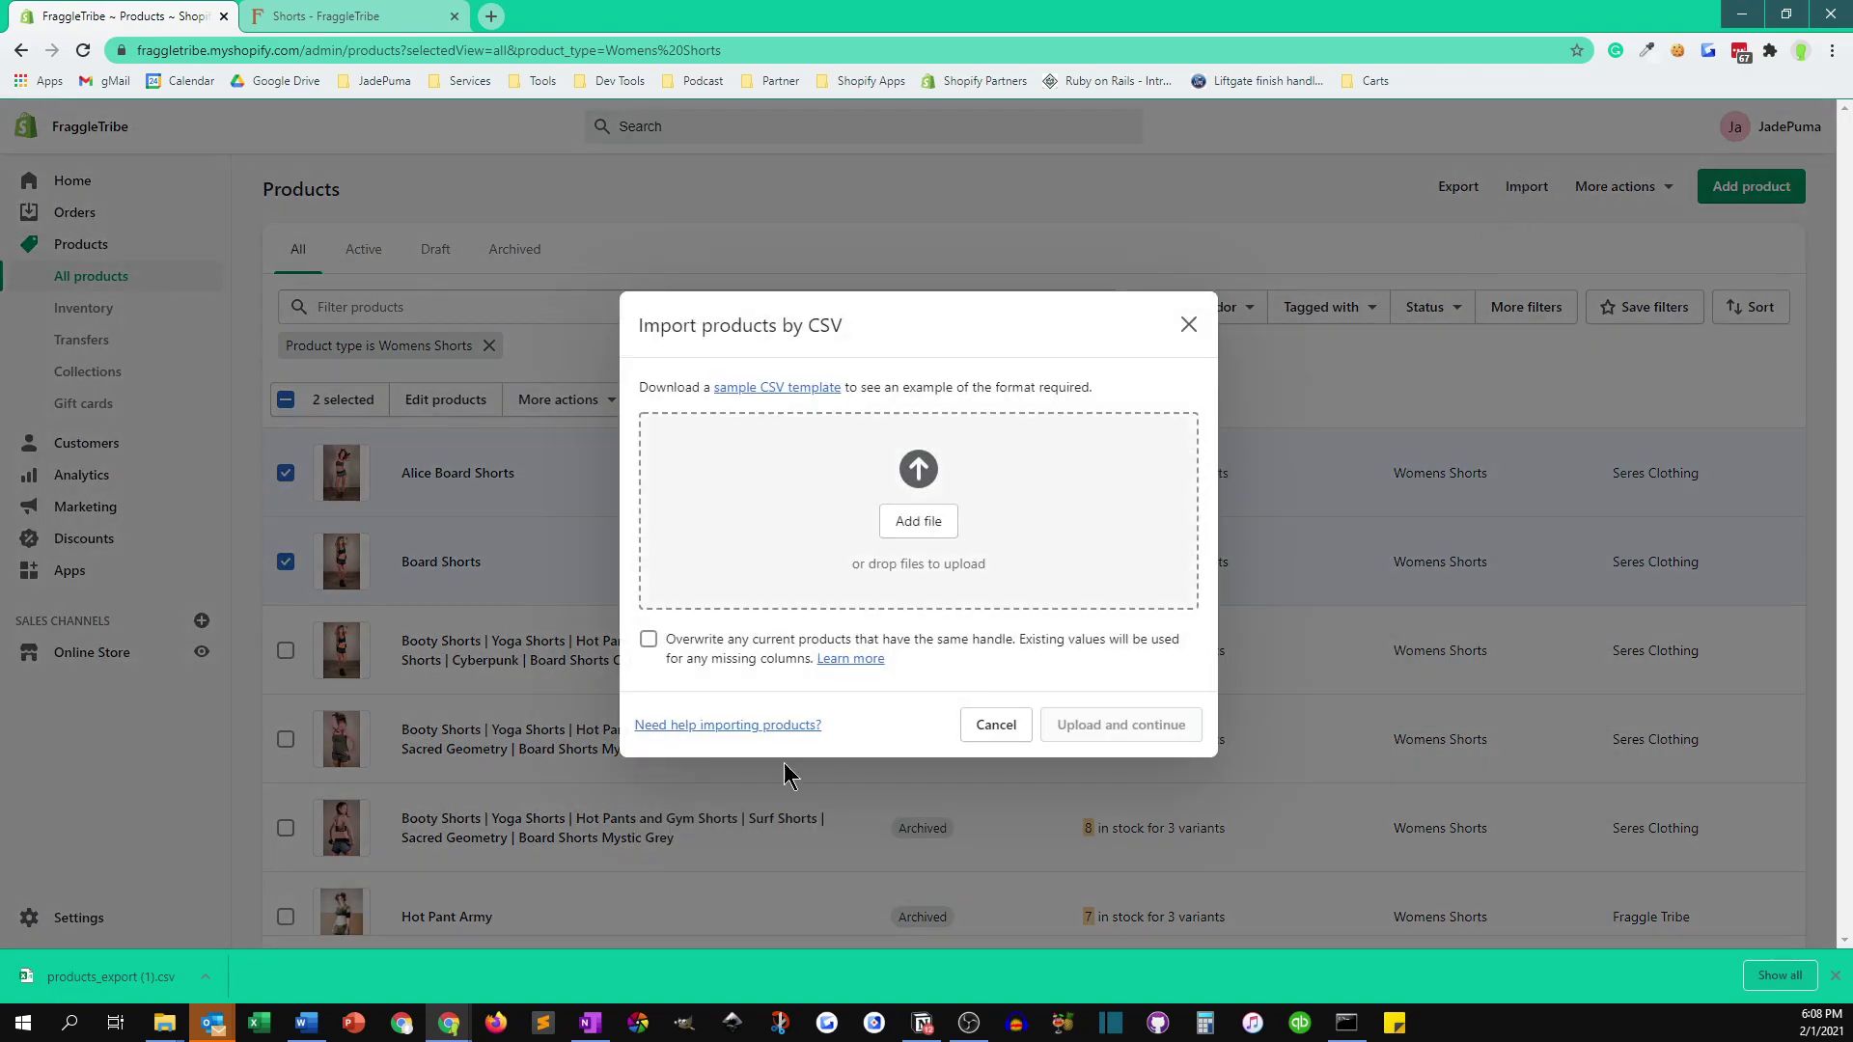
click(924, 528)
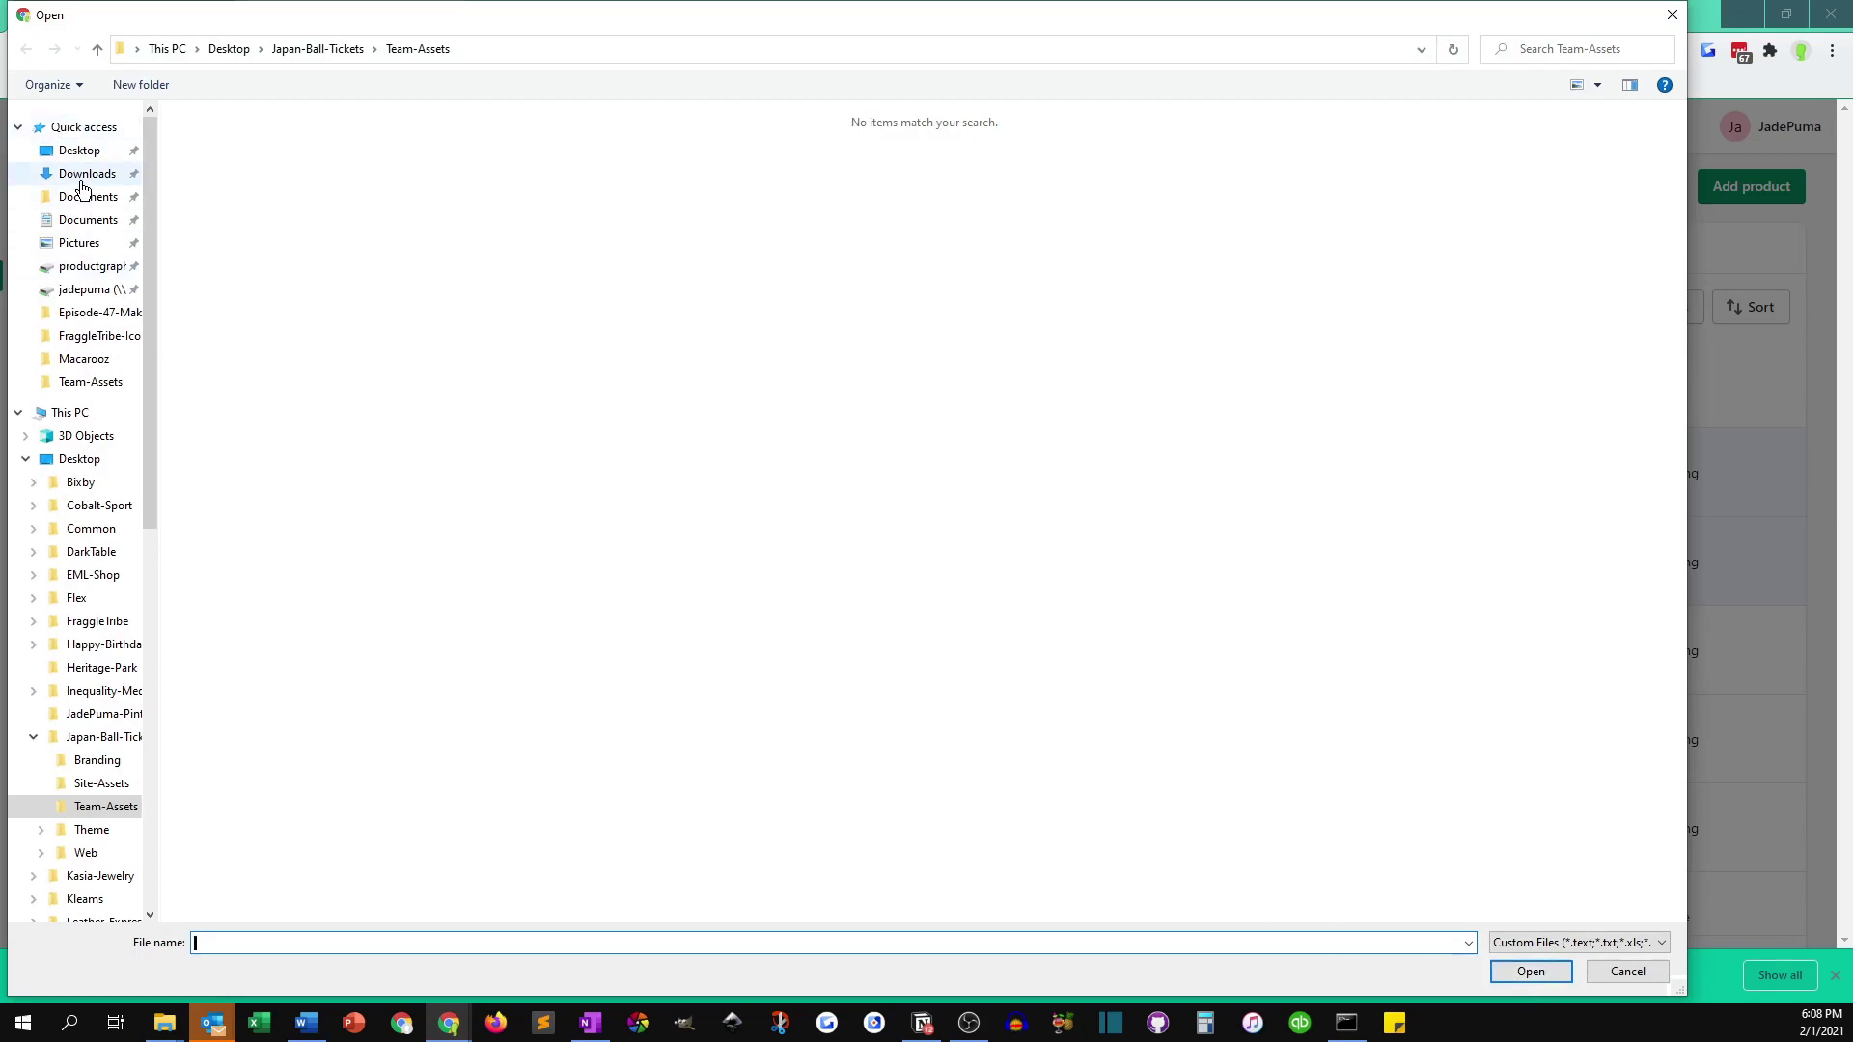
click(82, 184)
click(226, 168)
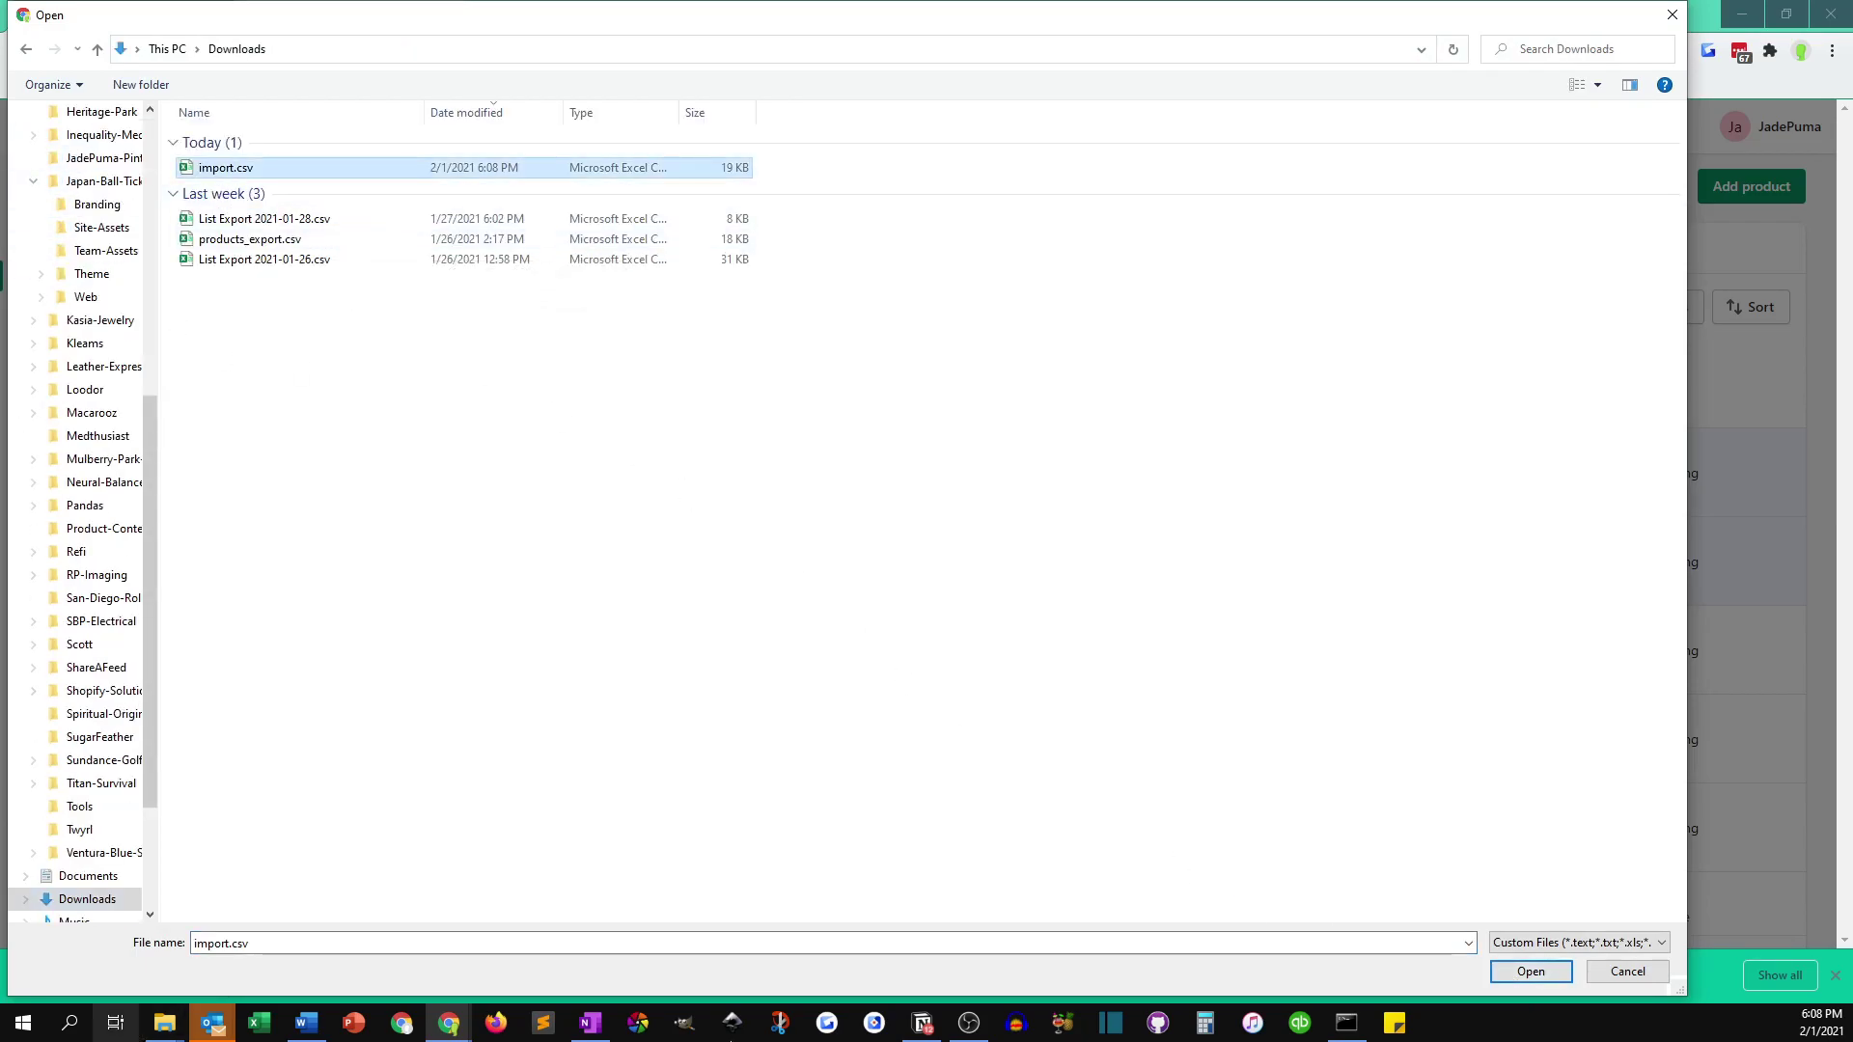
click(1529, 972)
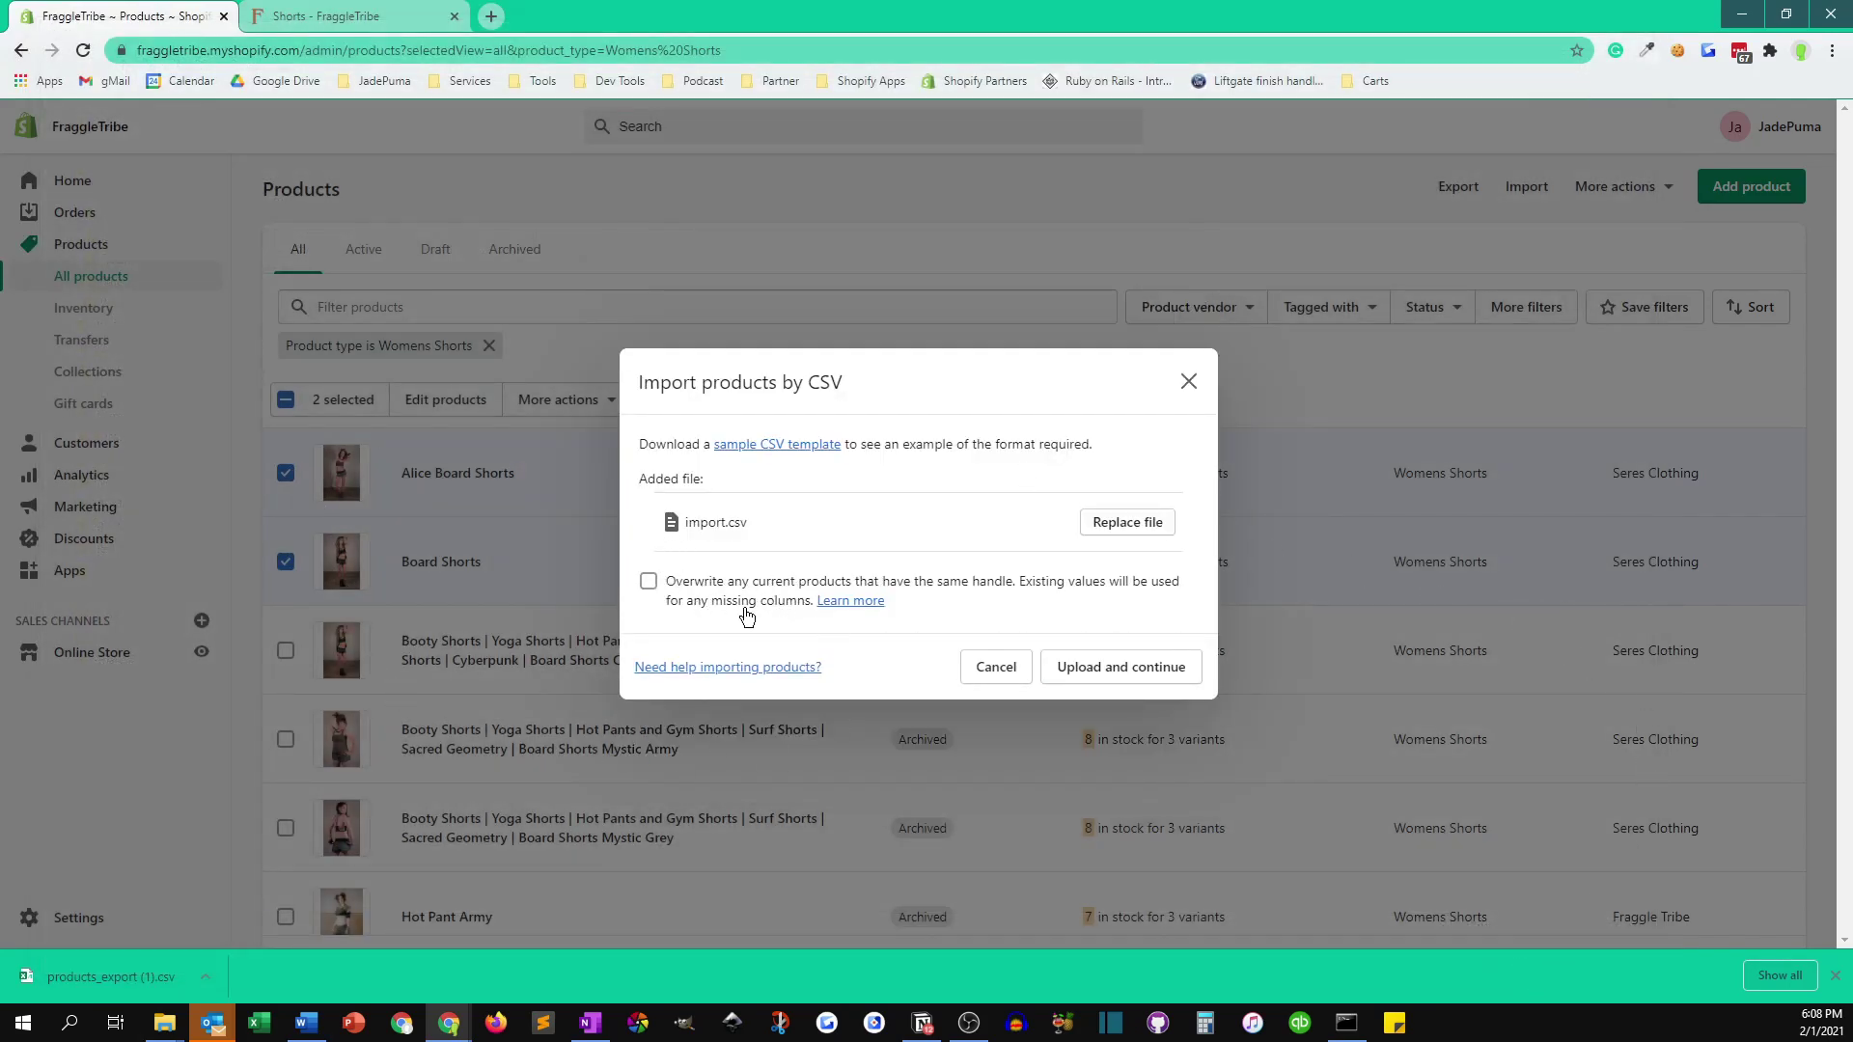
click(1118, 671)
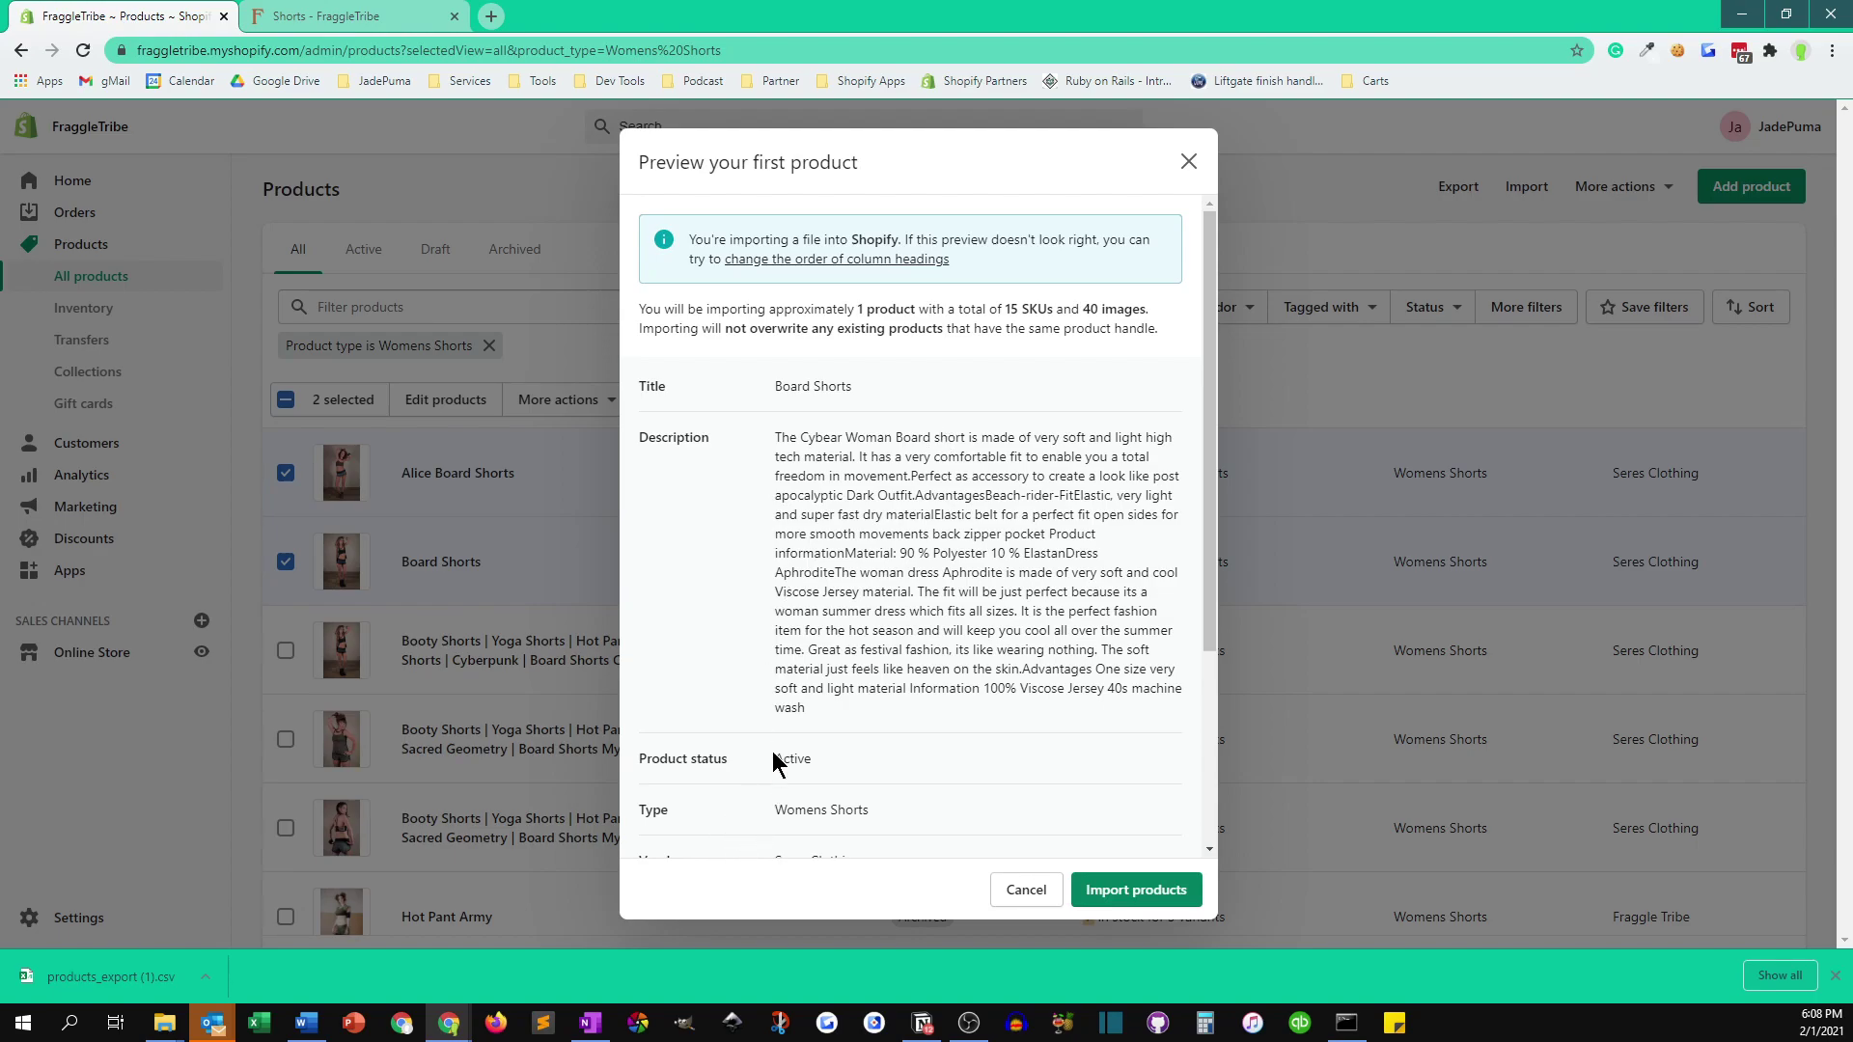
Review the preview of one Board Shorts product with 15 SKUs and 40 images, then import it.
scroll(781, 684, down, 3)
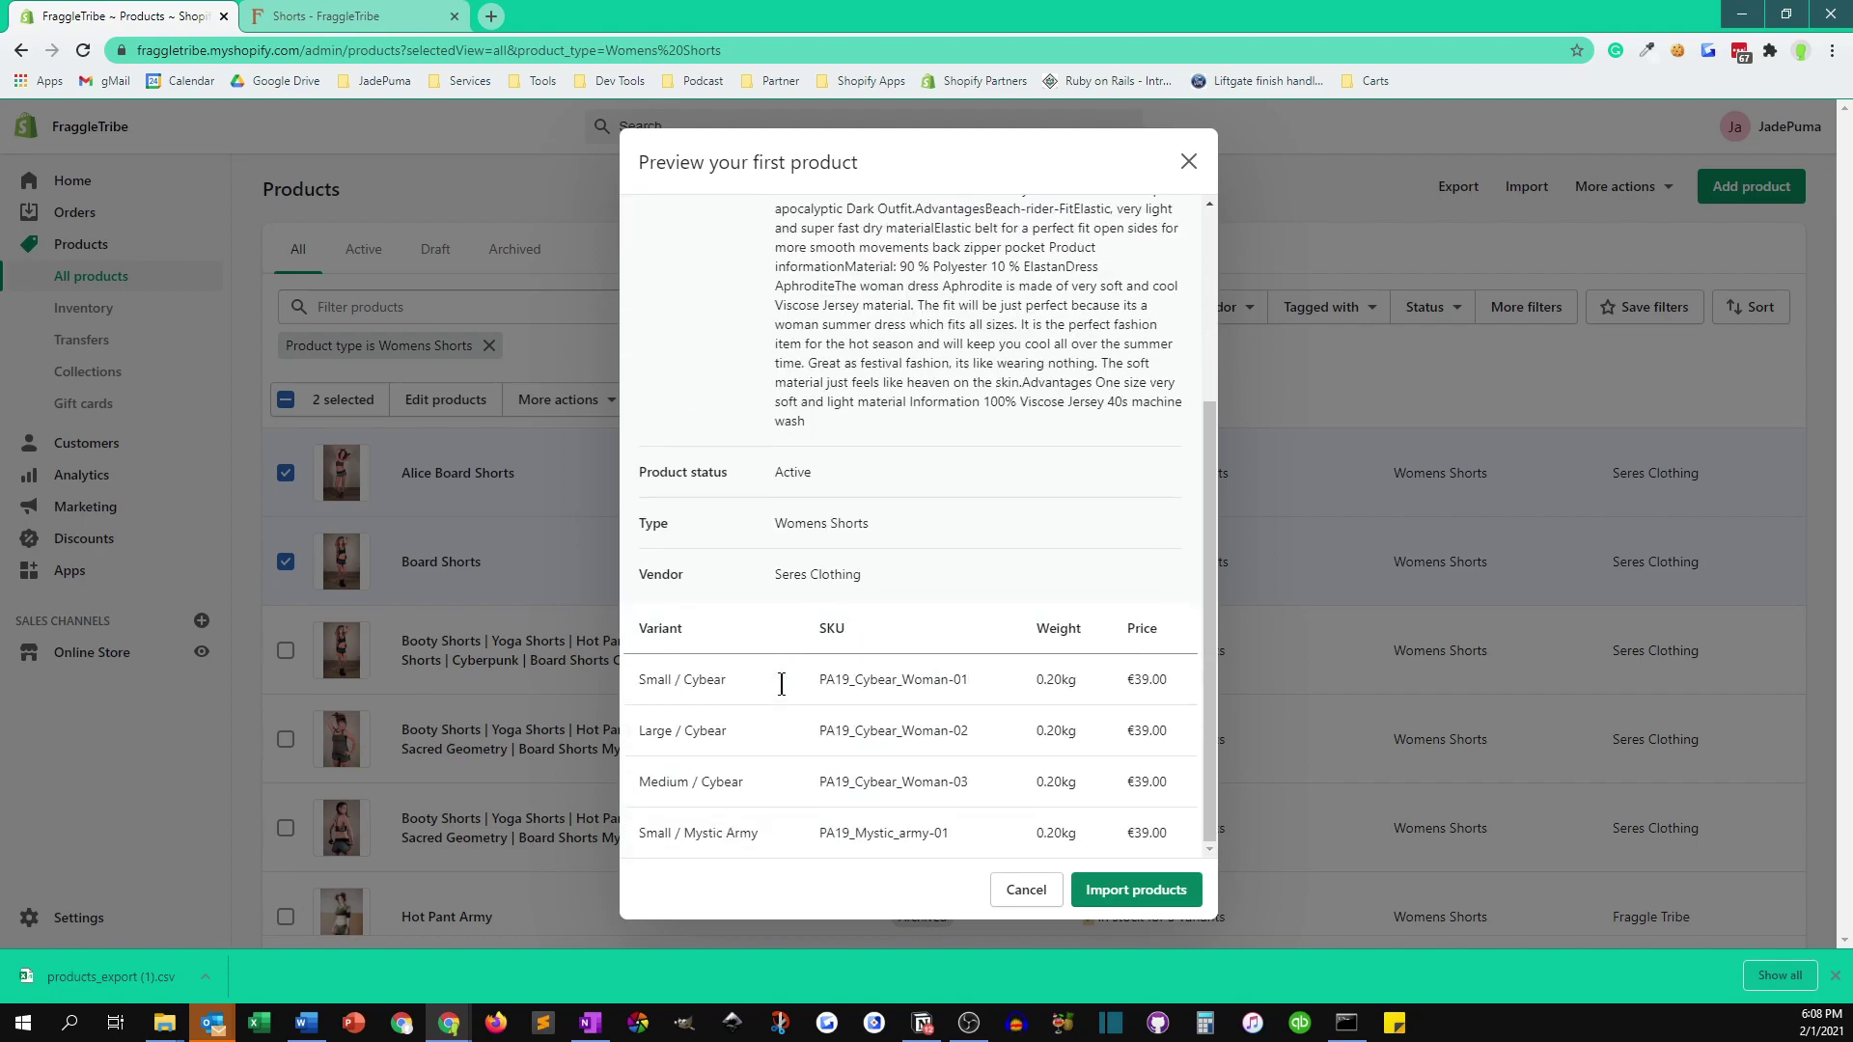
click(1116, 905)
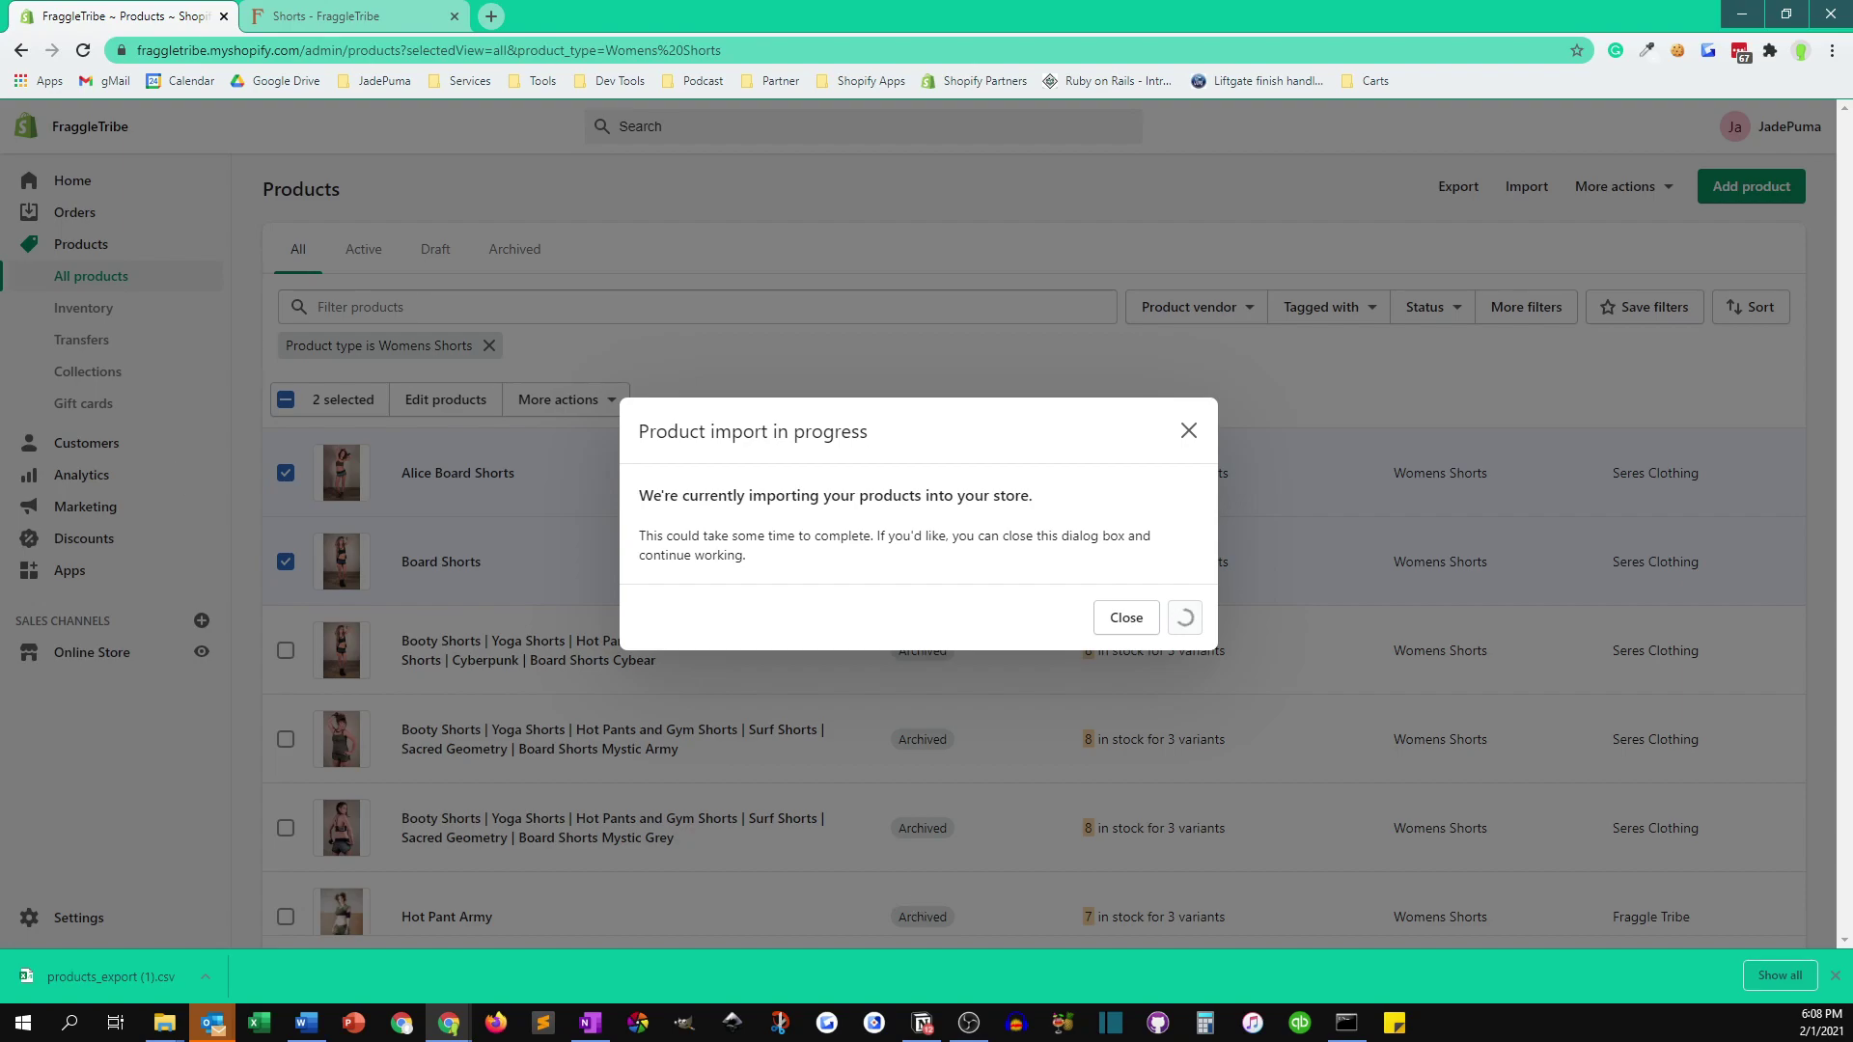
Monitor the product import, reloading the storefront Shorts collection until the 15-variant Board Shorts is imported.
click(417, 25)
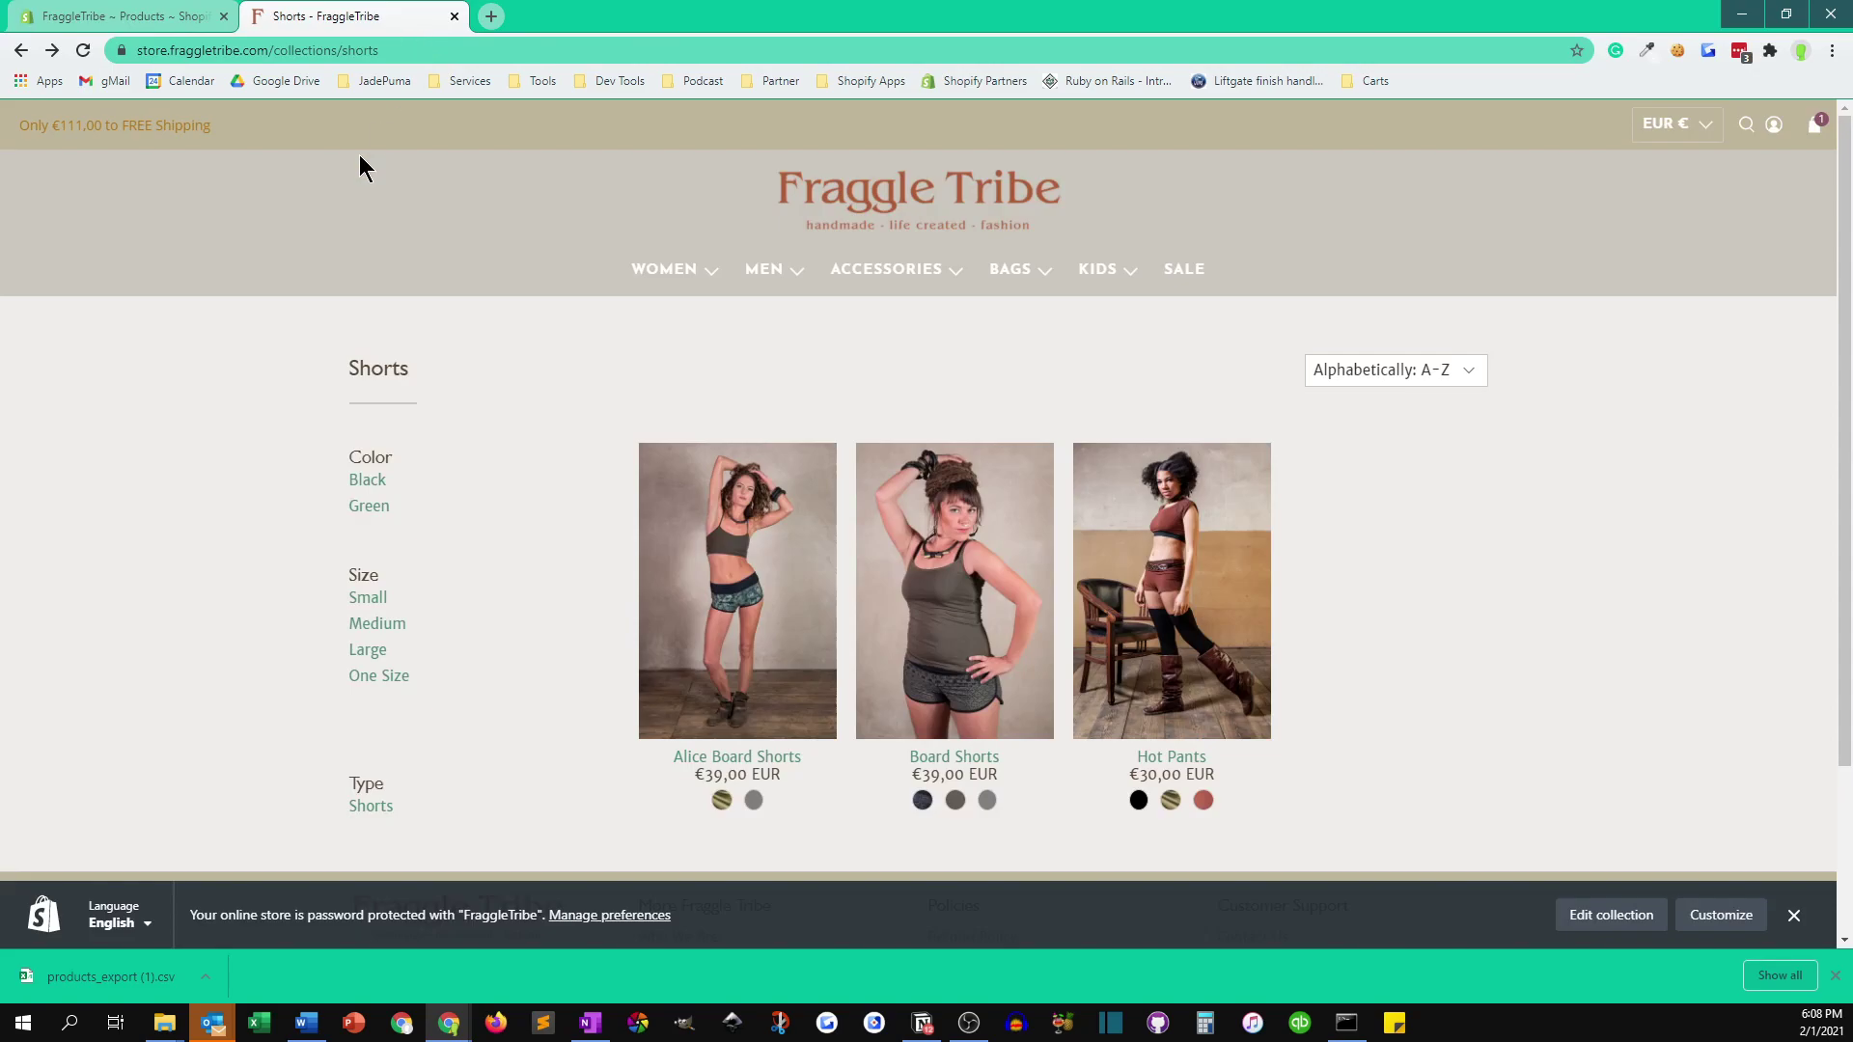
scroll(1261, 819, down, 2)
scroll(1078, 637, up, 2)
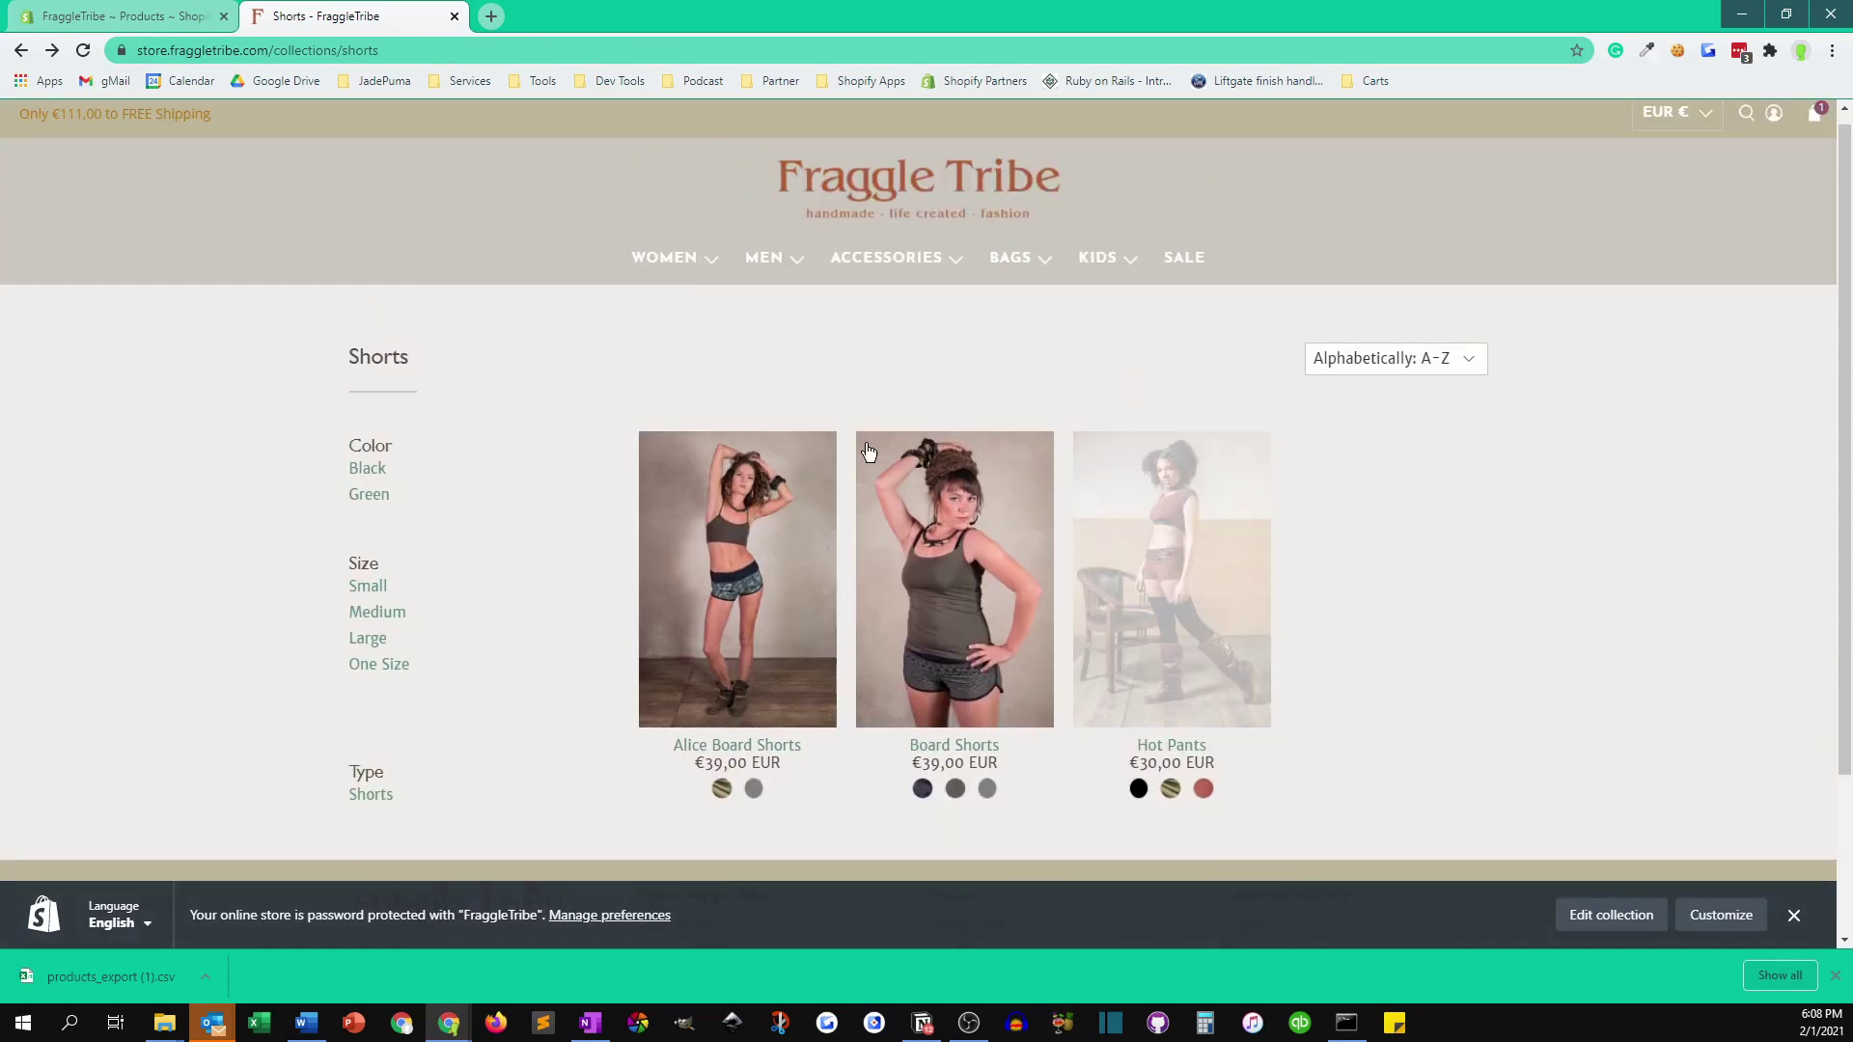
click(83, 54)
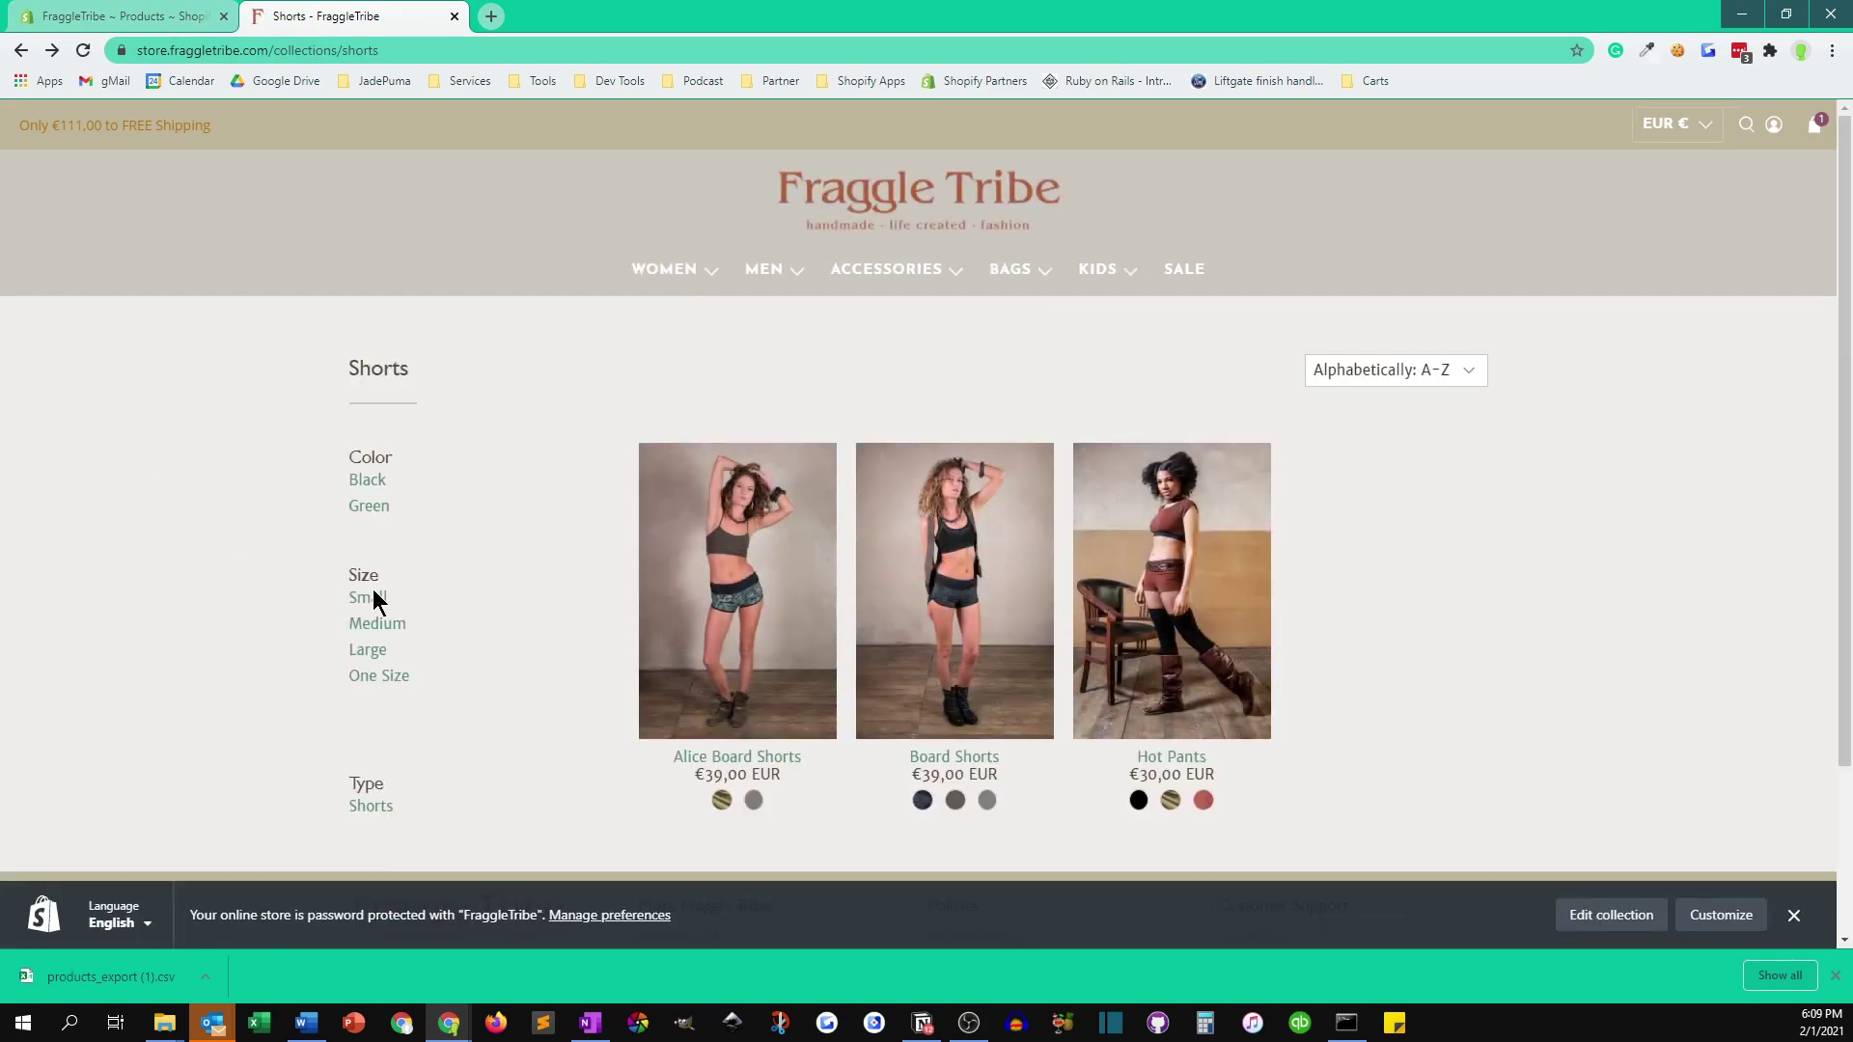
click(172, 15)
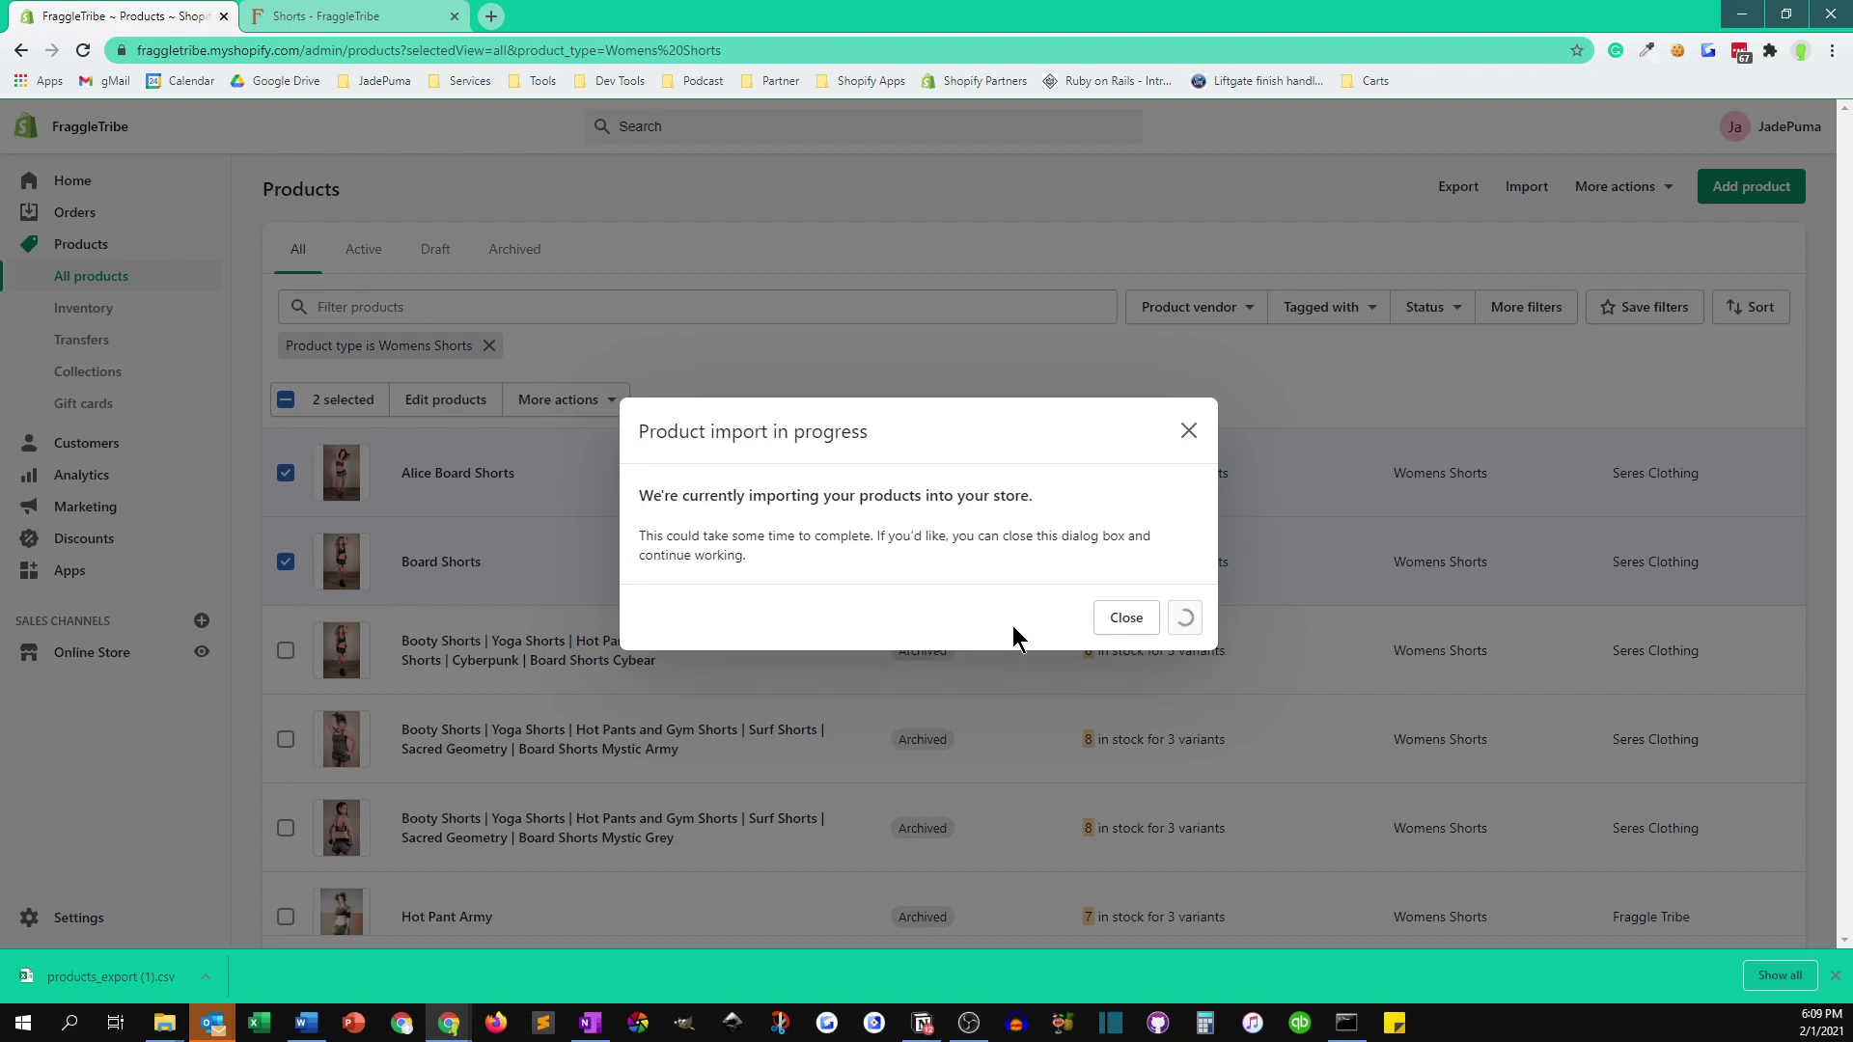
click(324, 17)
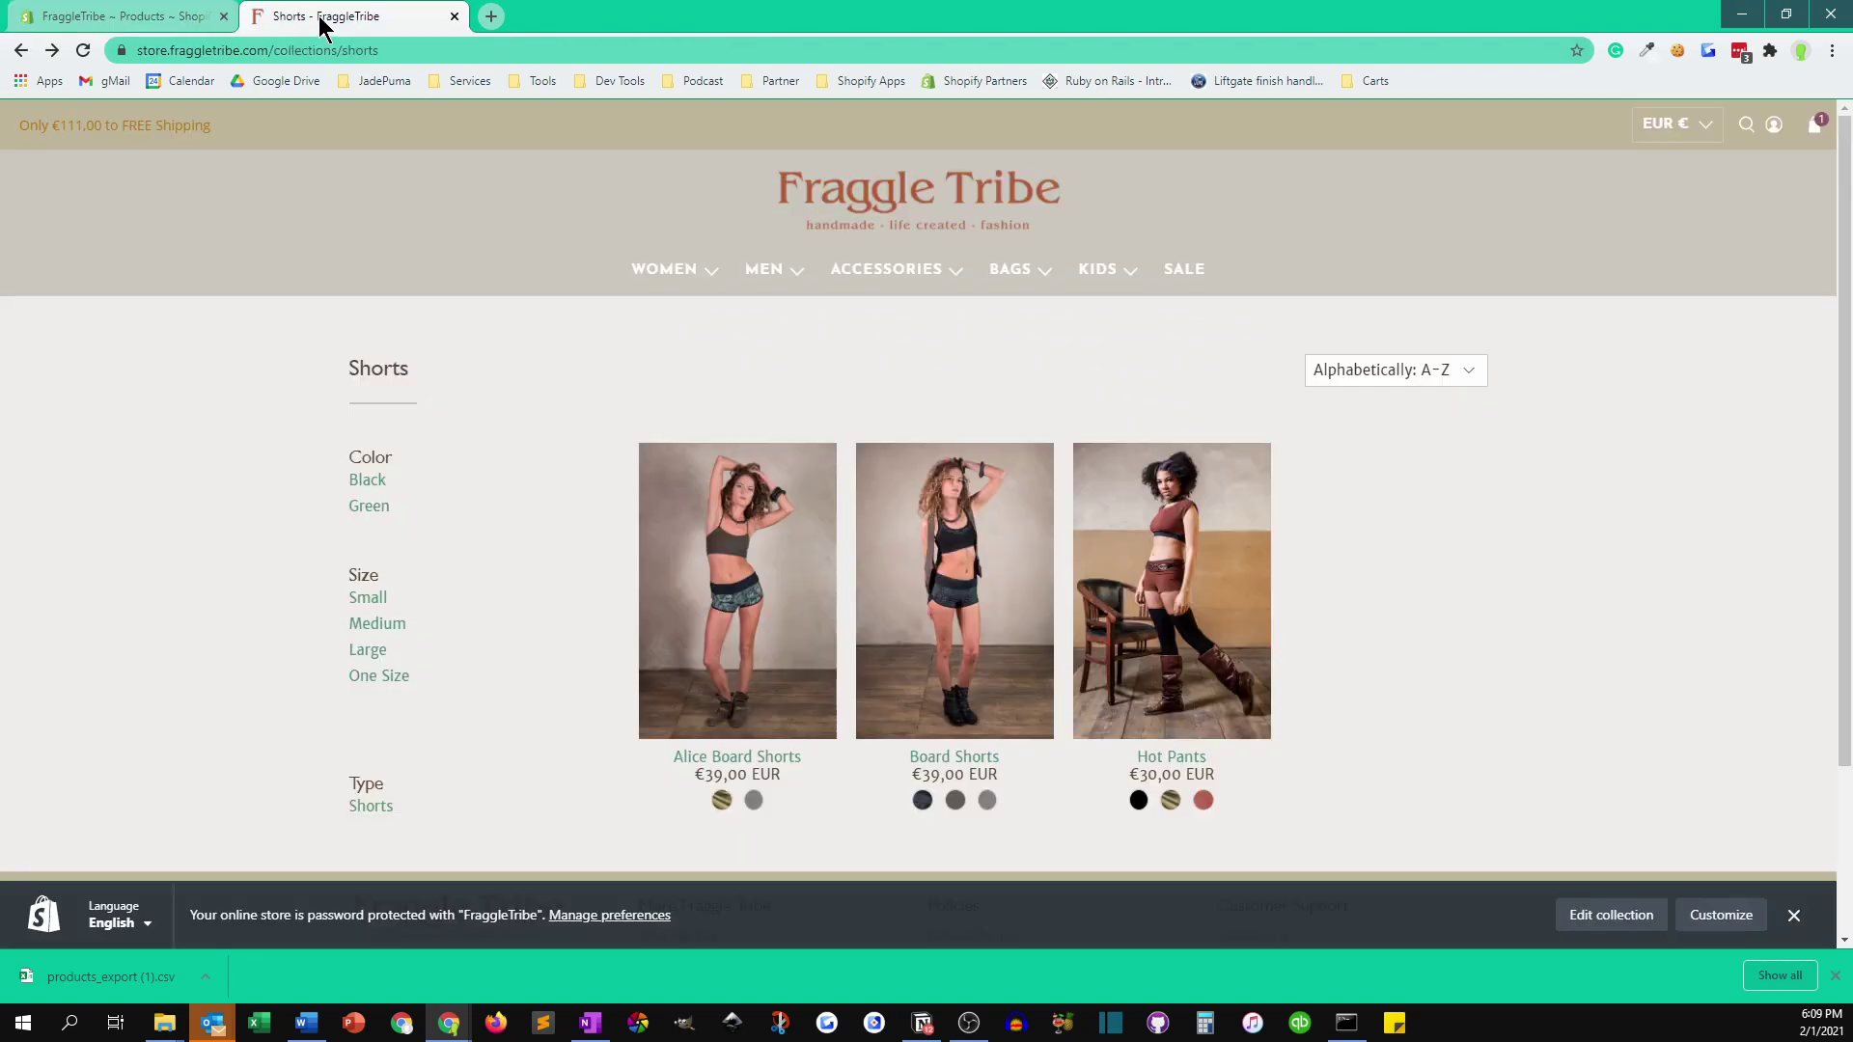
click(81, 51)
click(84, 51)
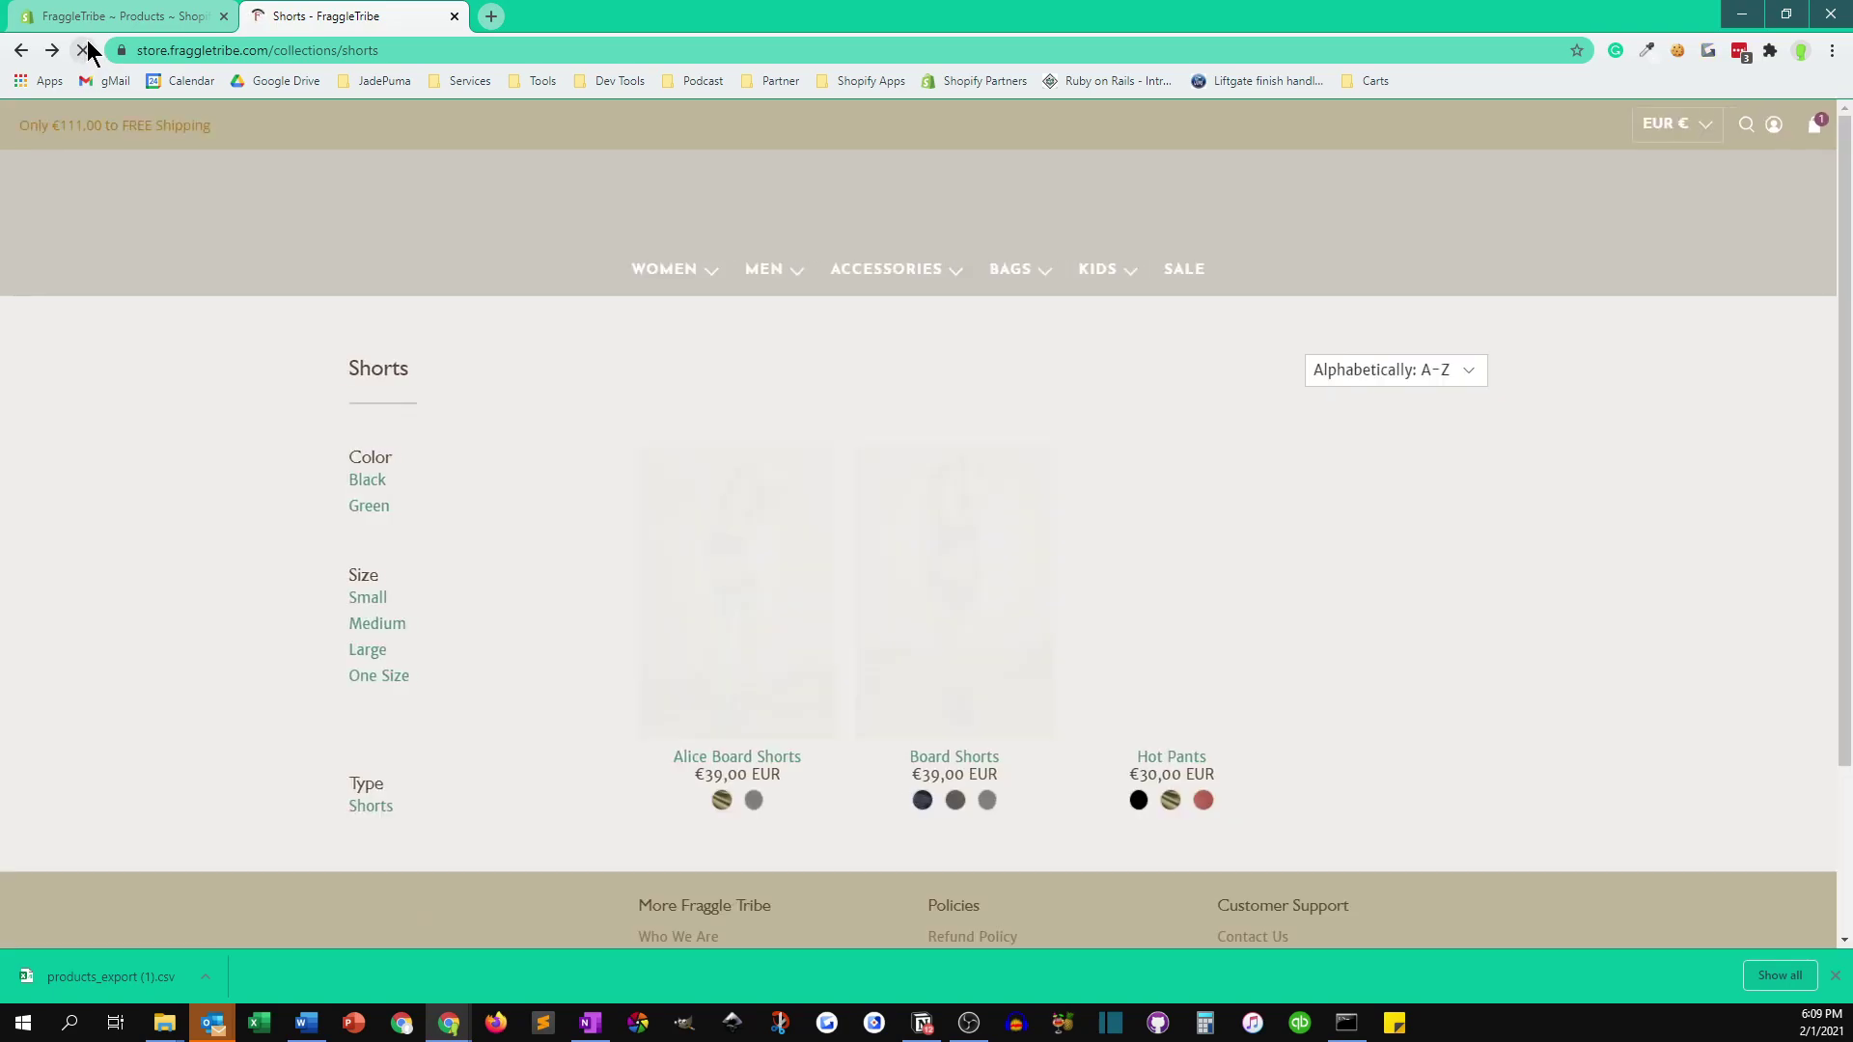
click(135, 13)
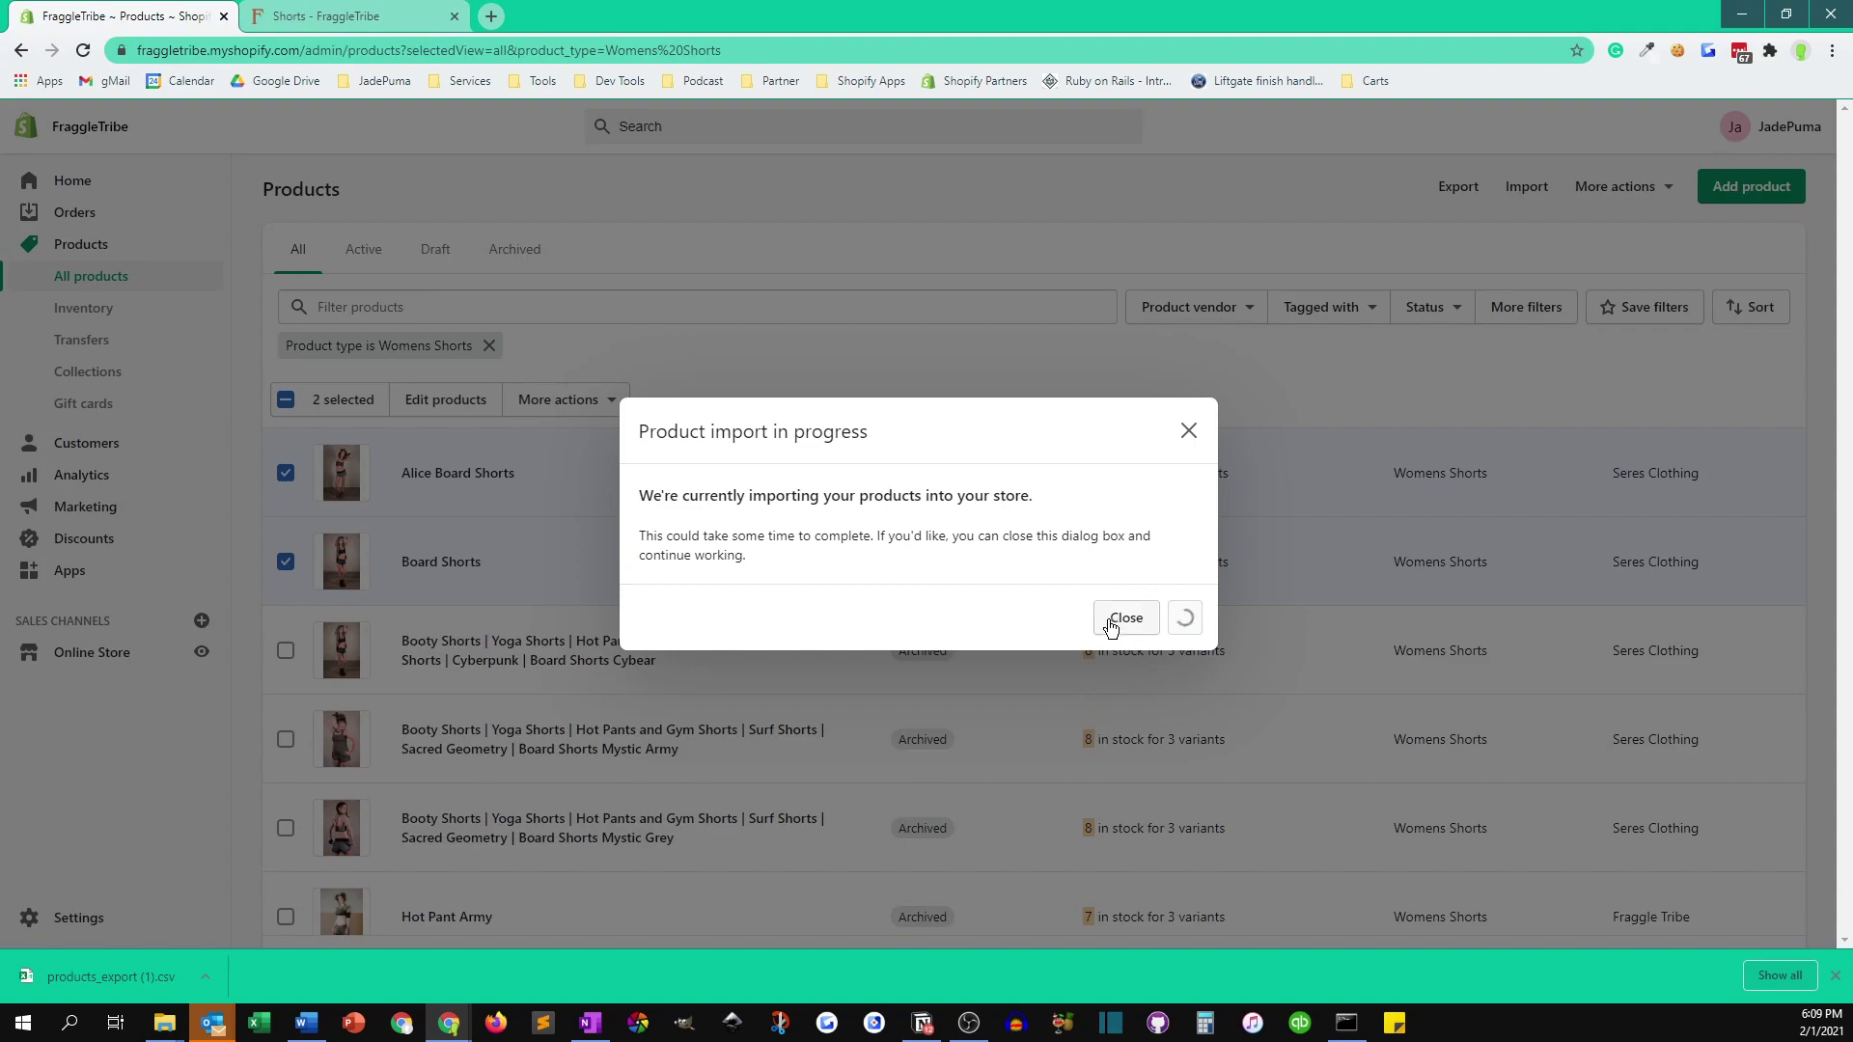
drag(952, 432, 975, 660)
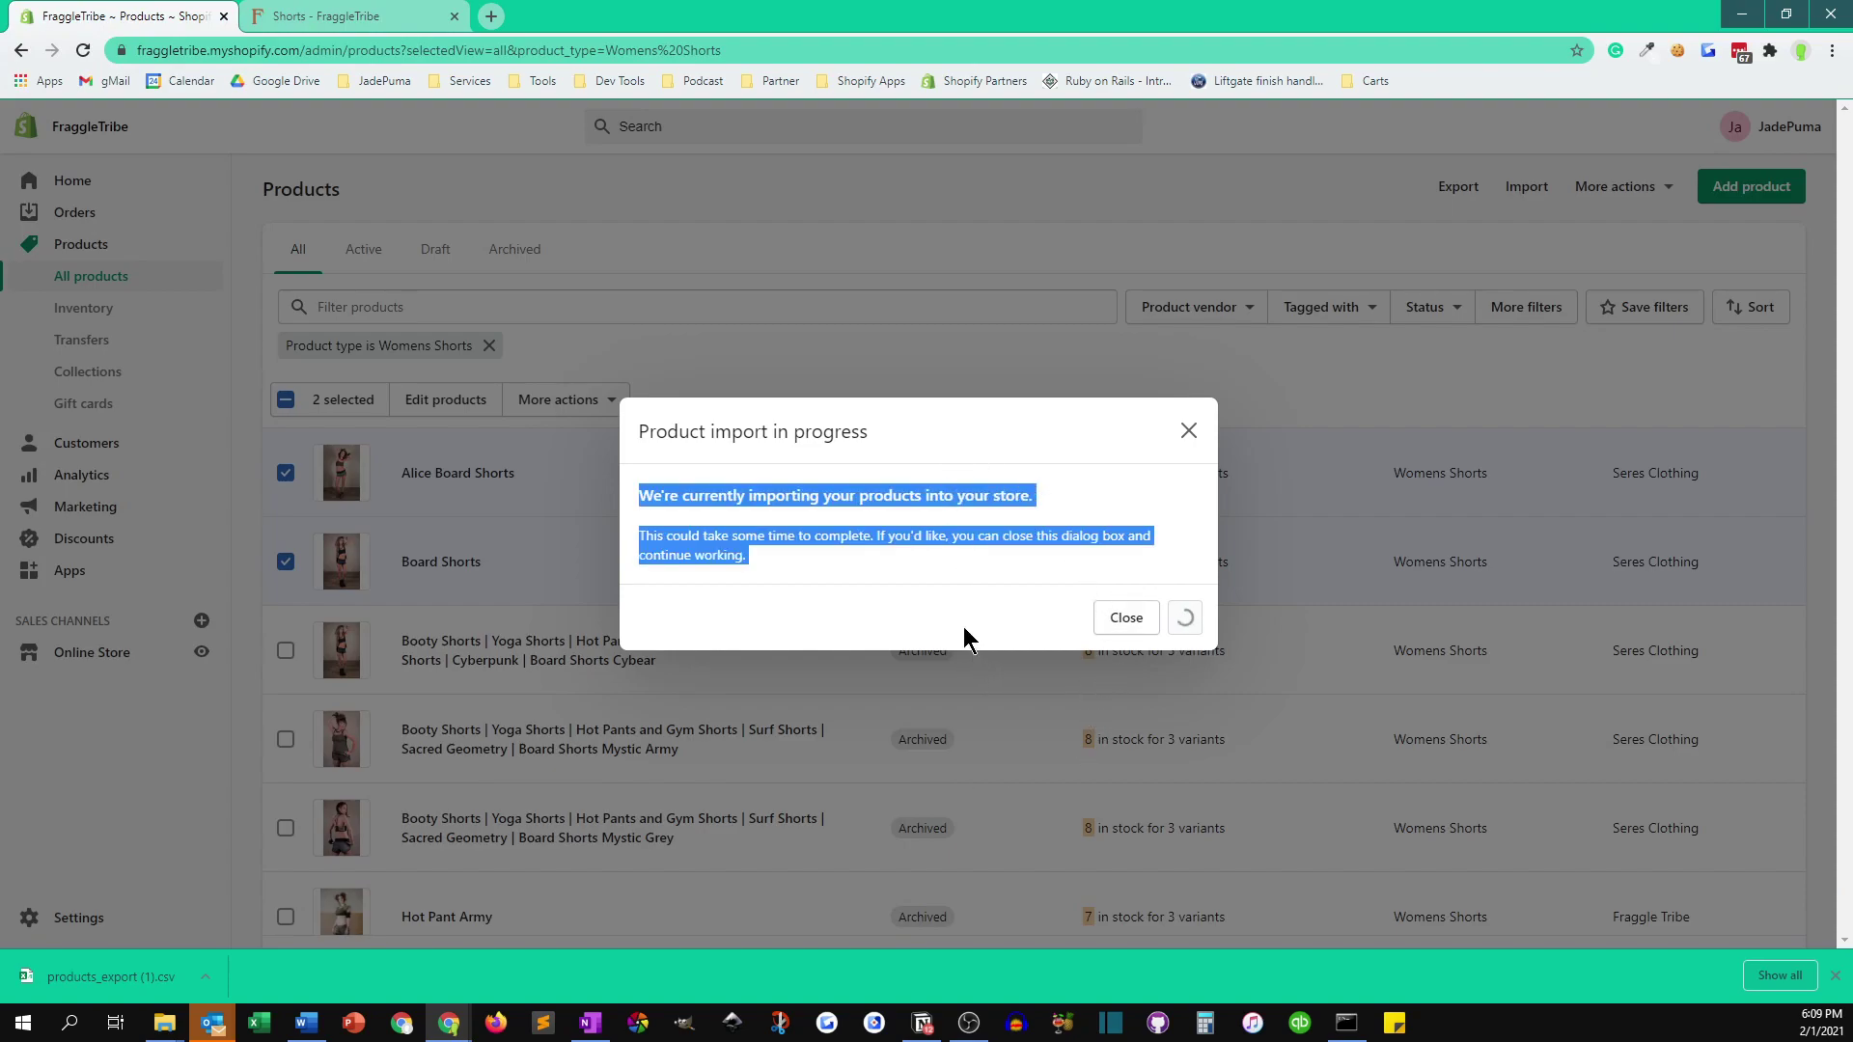
click(963, 621)
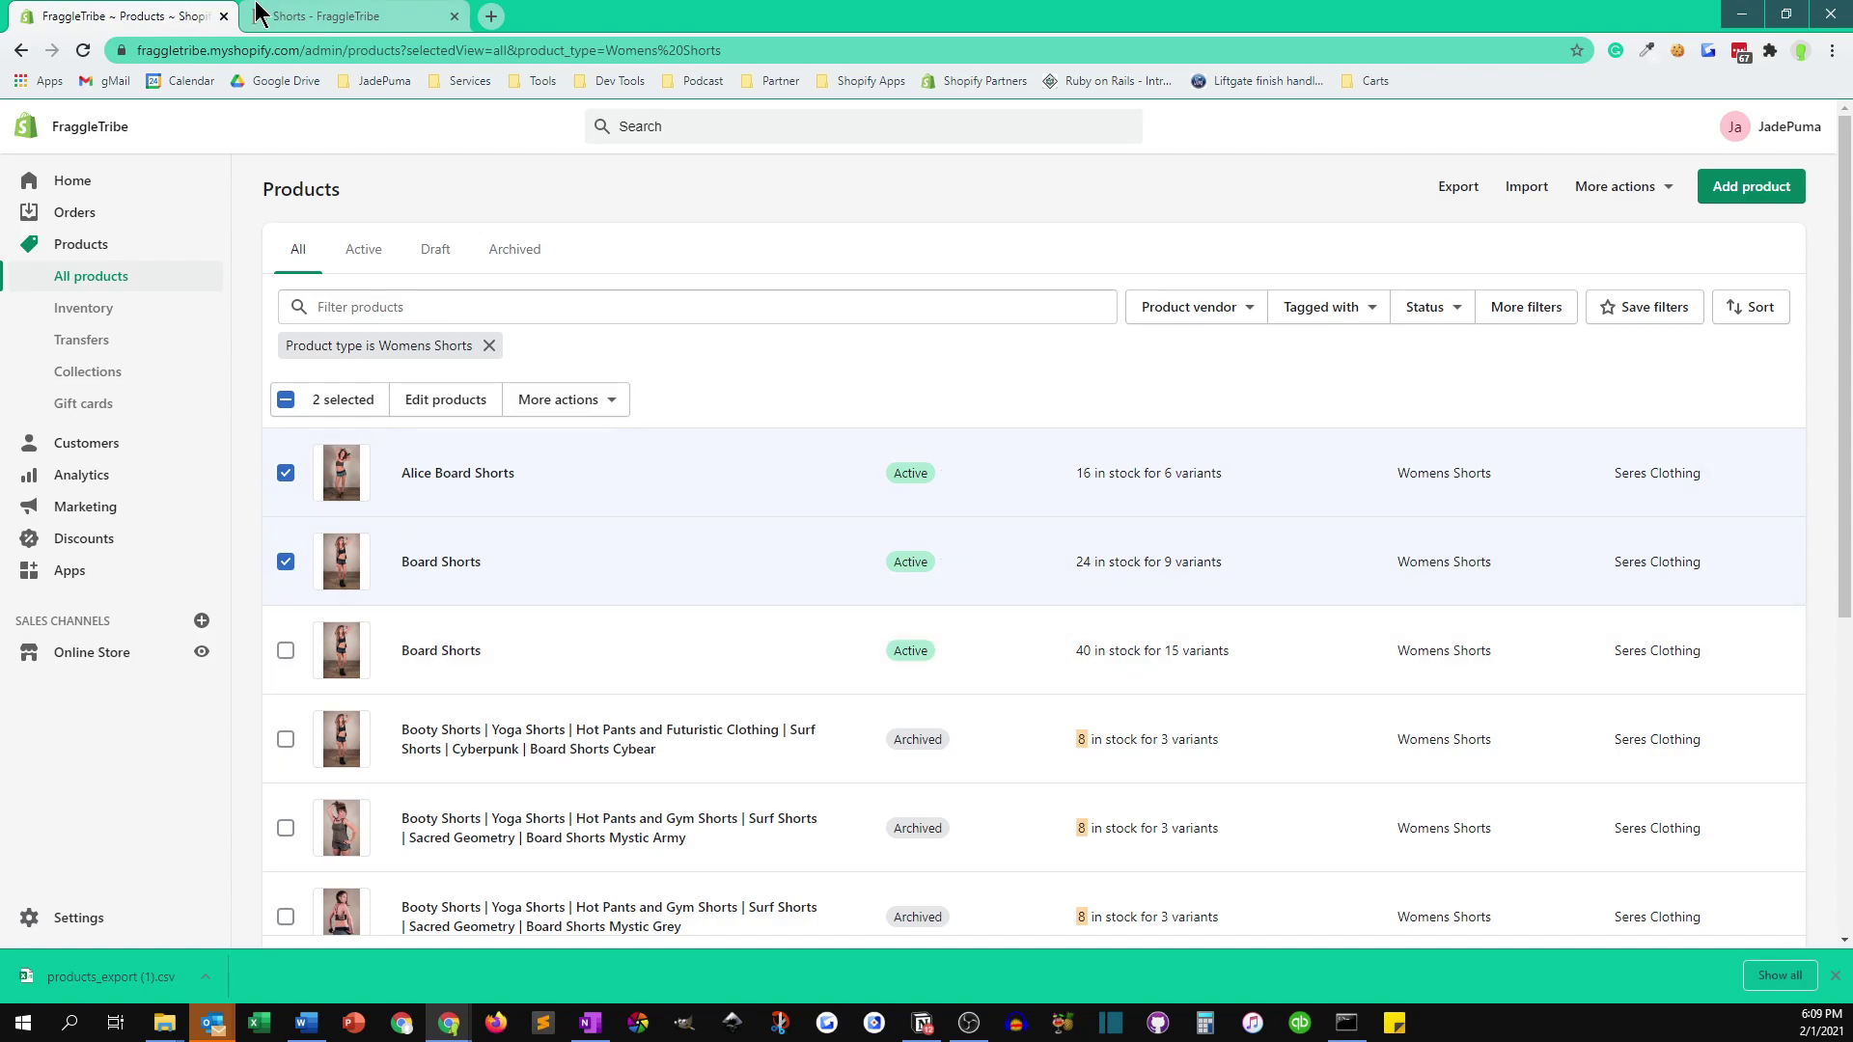
Reload the storefront Shorts collection, then open the imported 15-variant Board Shorts in admin.
click(298, 17)
click(83, 50)
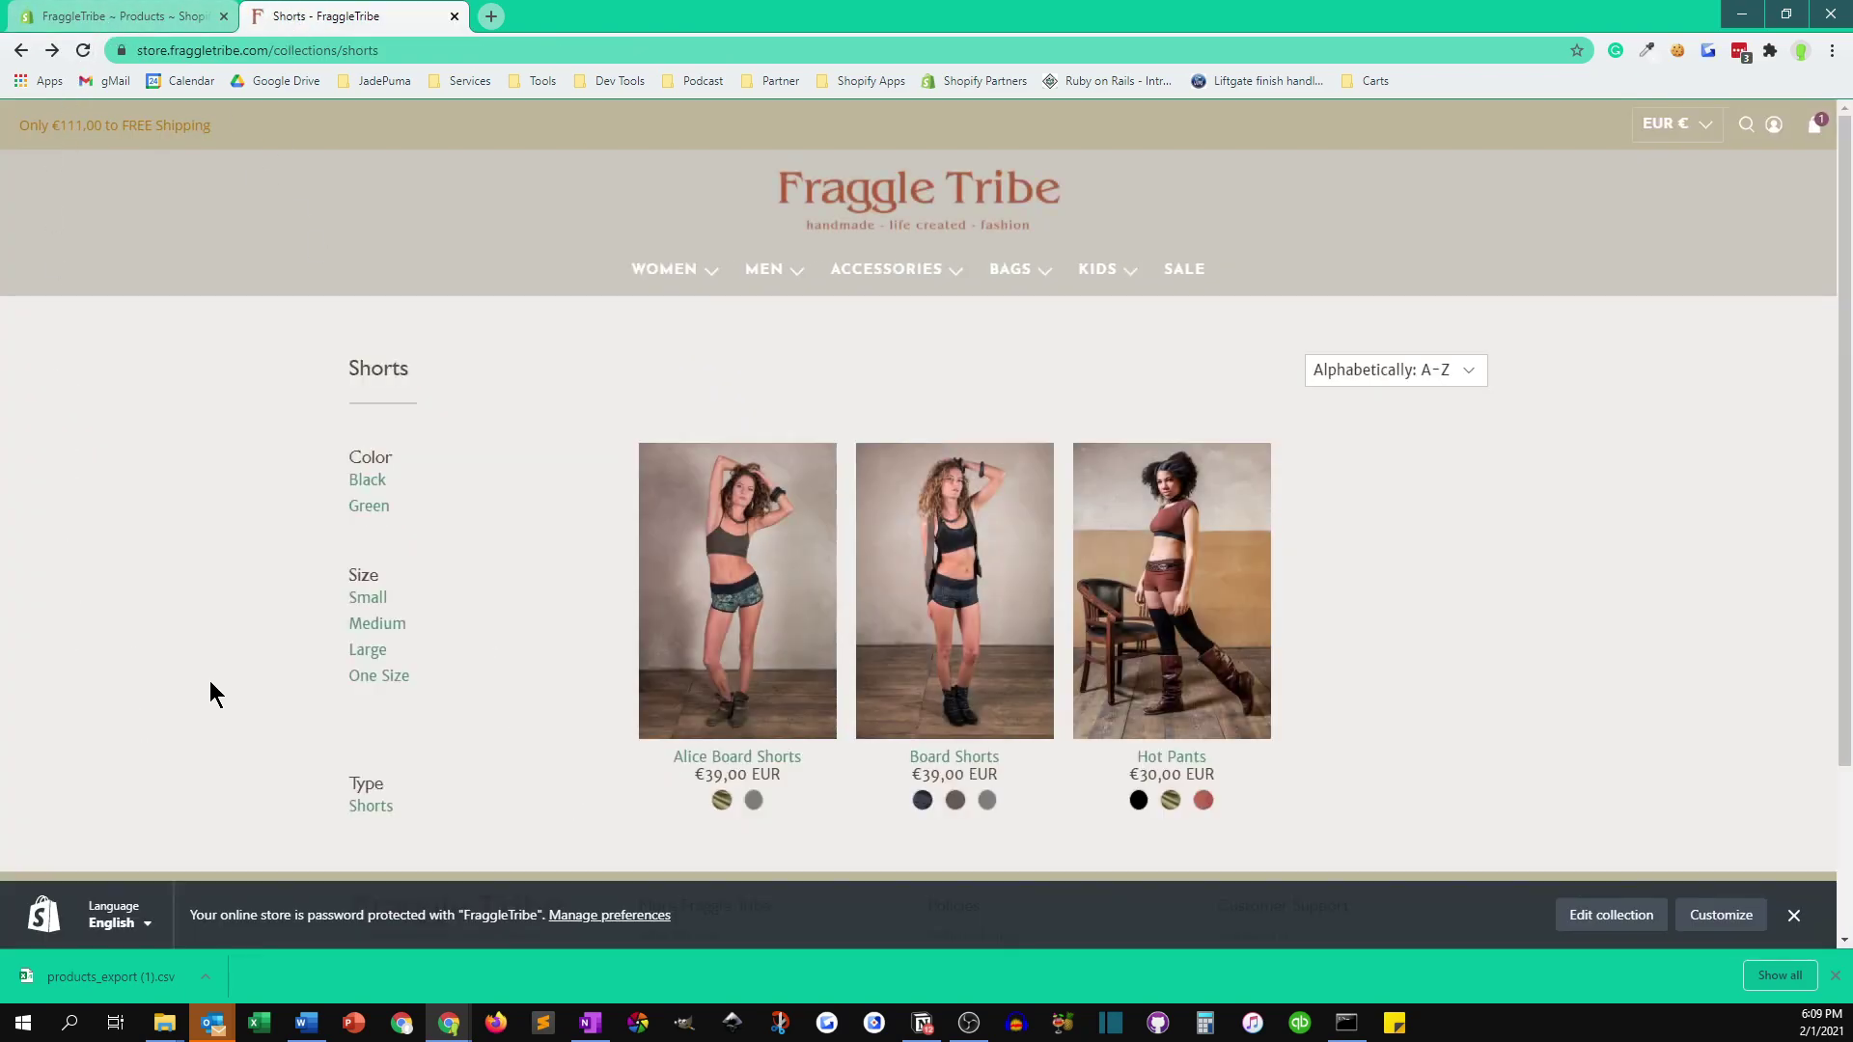
click(83, 50)
click(1834, 979)
click(83, 50)
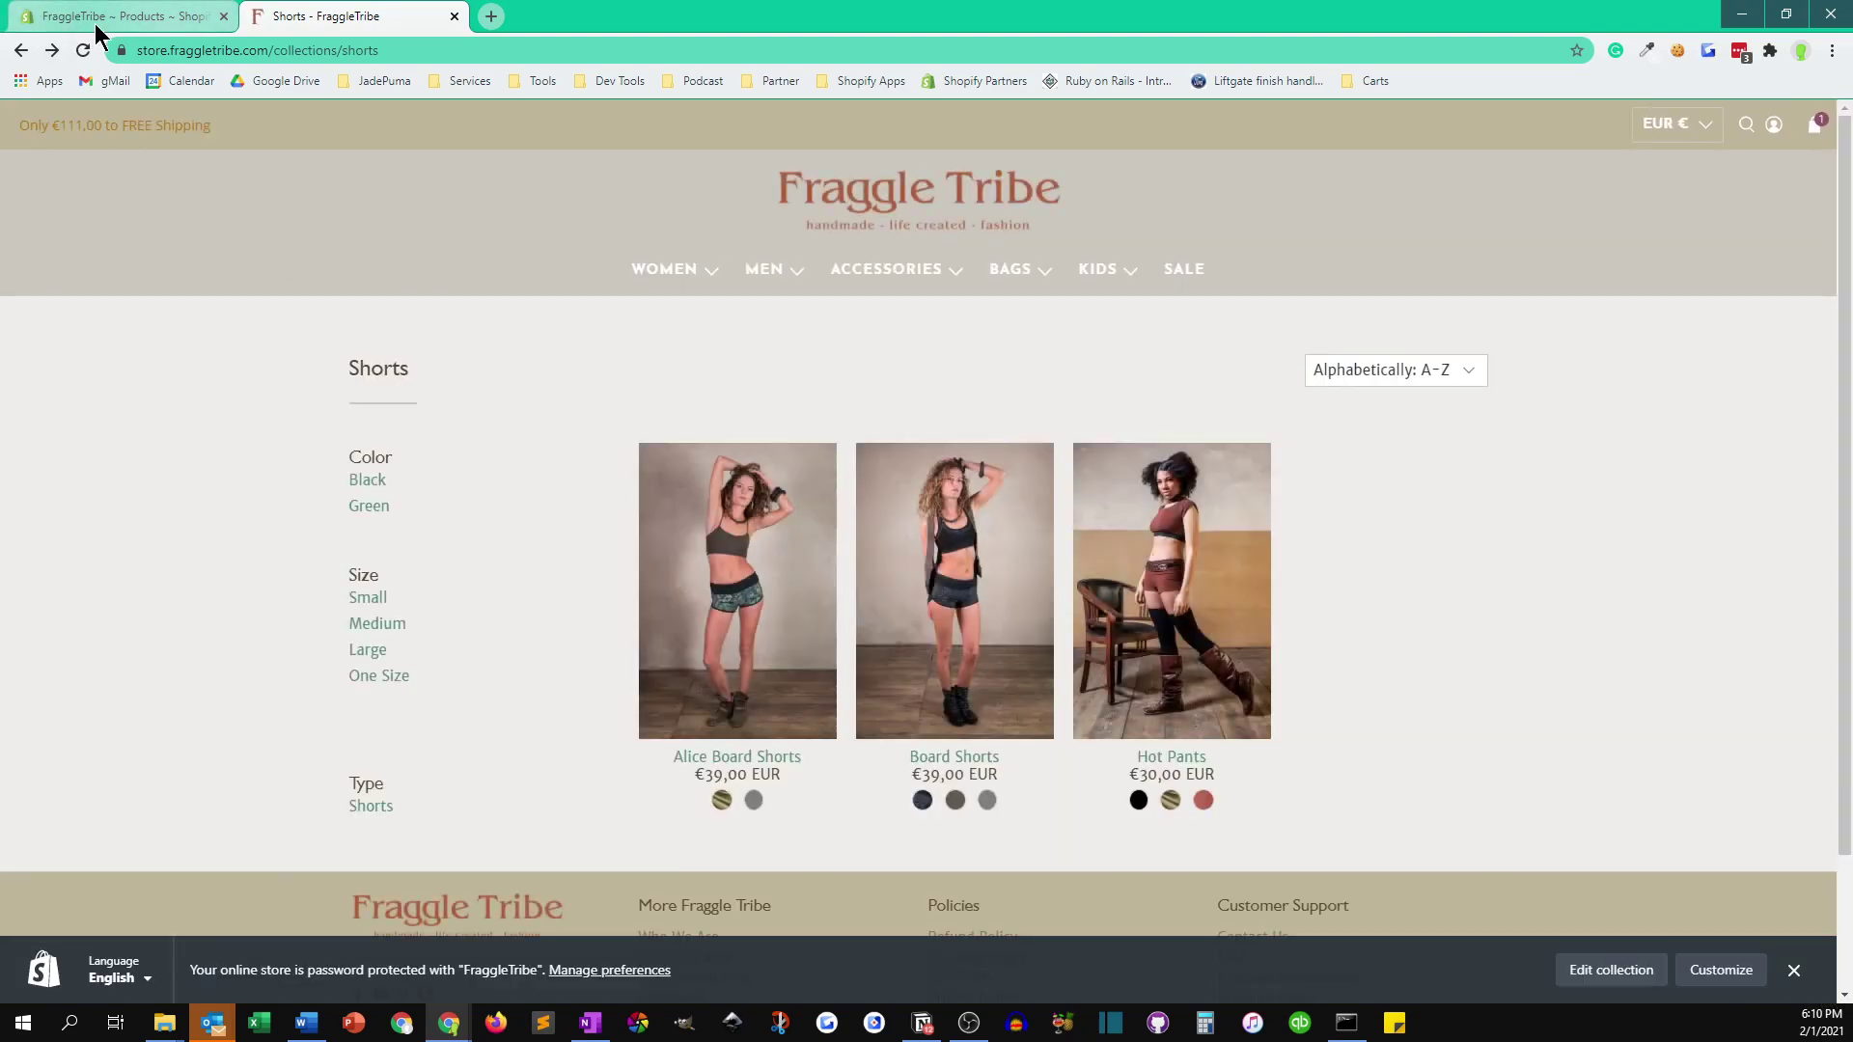
click(97, 23)
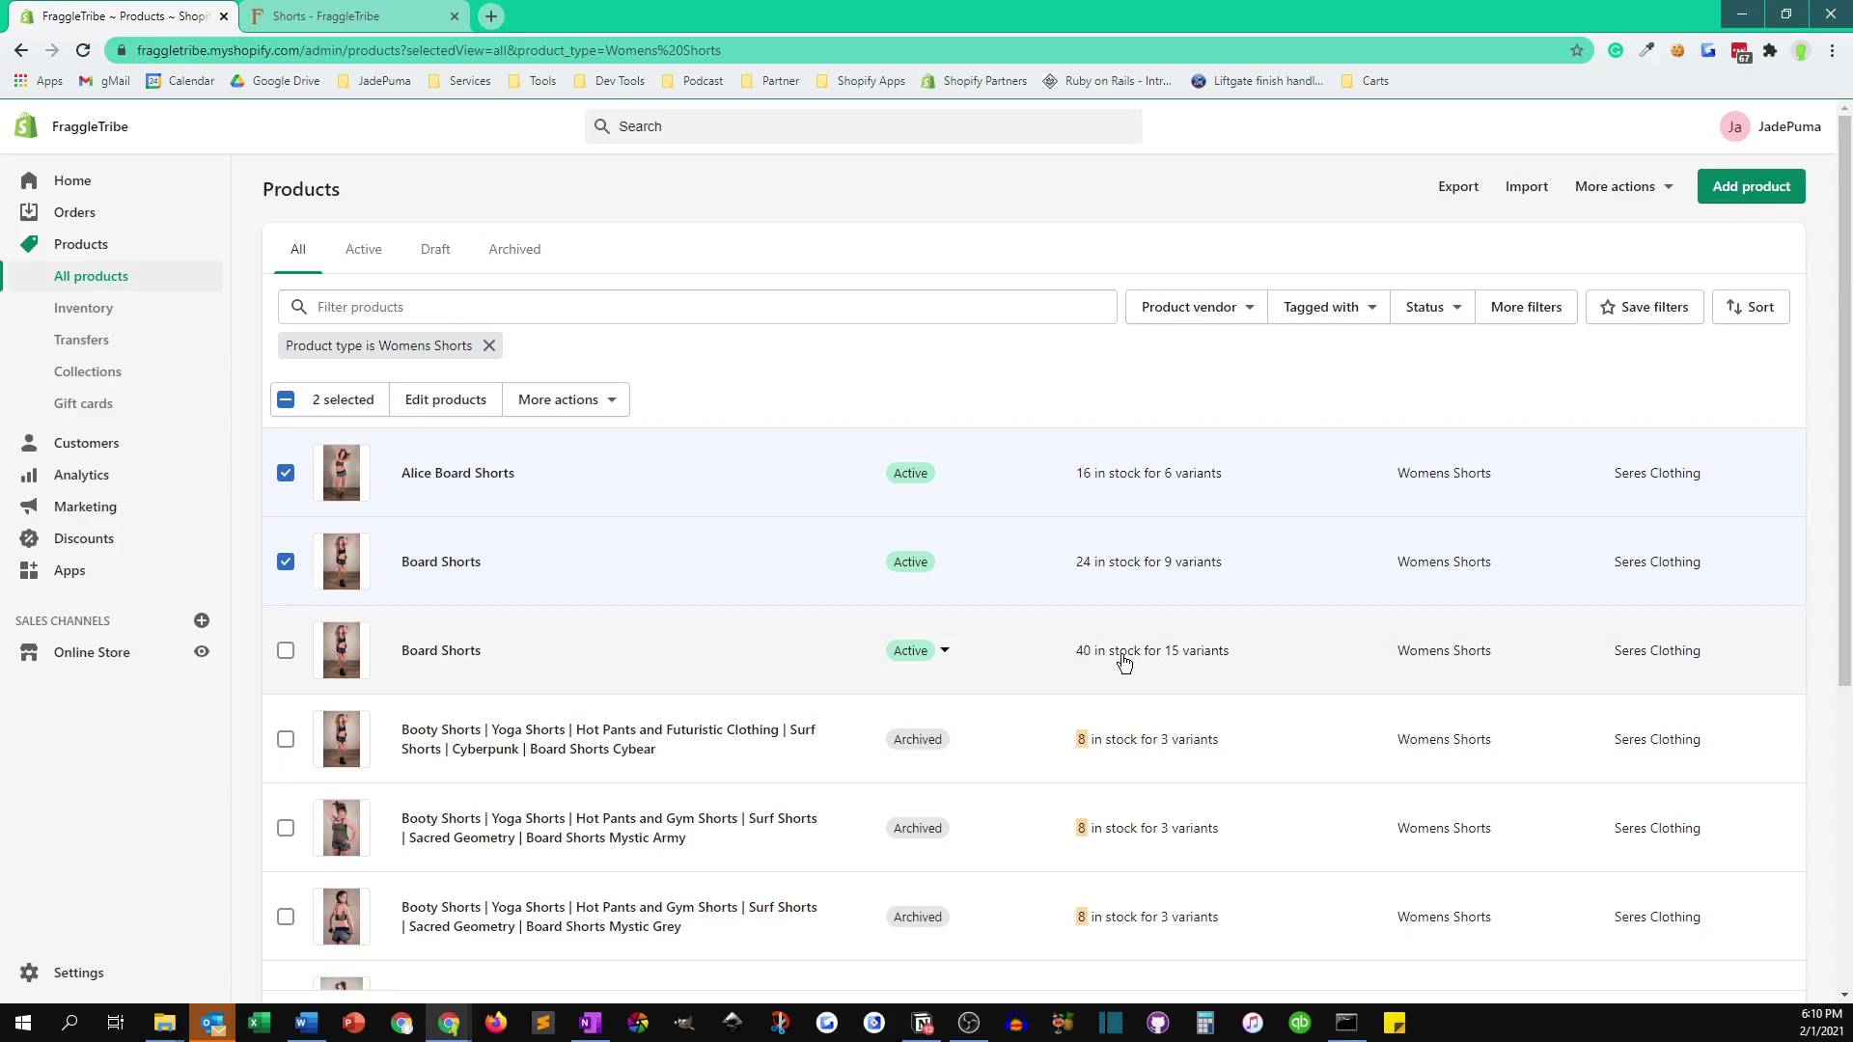
click(410, 654)
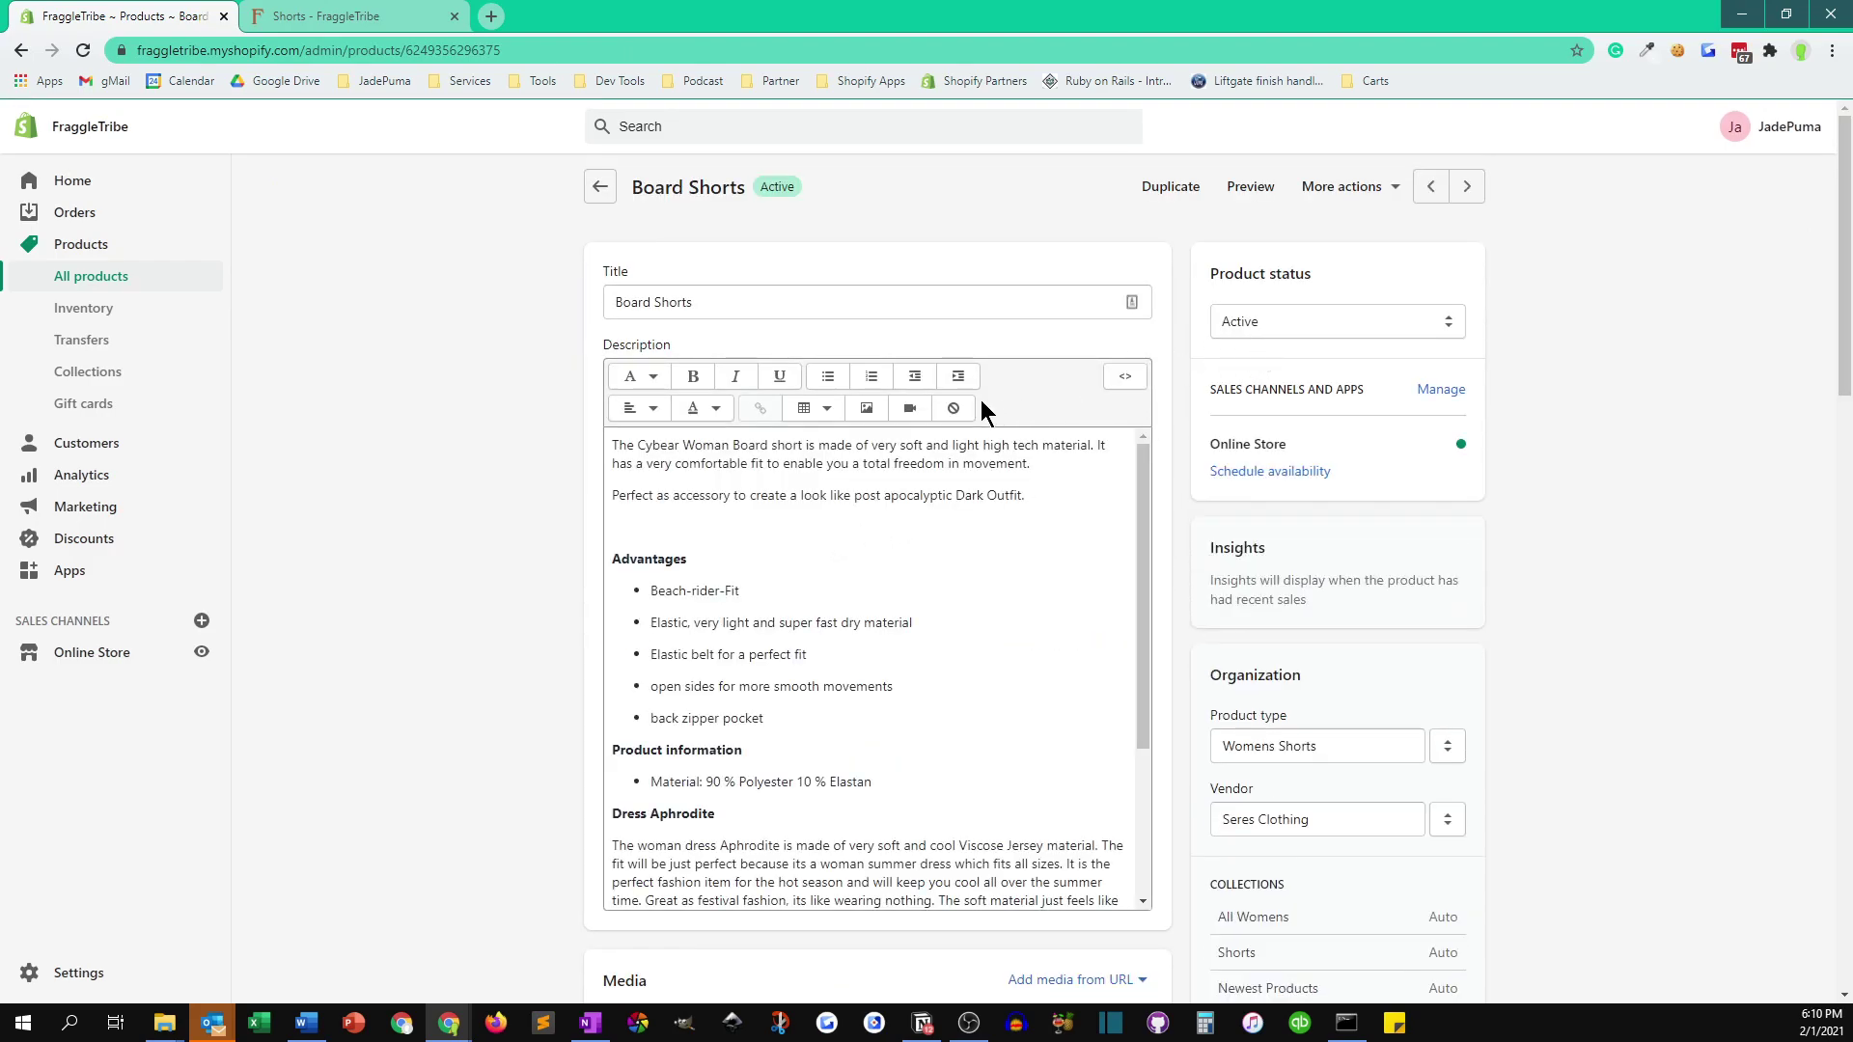
Prefix the product title with 'Alice' so it reads Alice Board Shorts, and save.
click(609, 305)
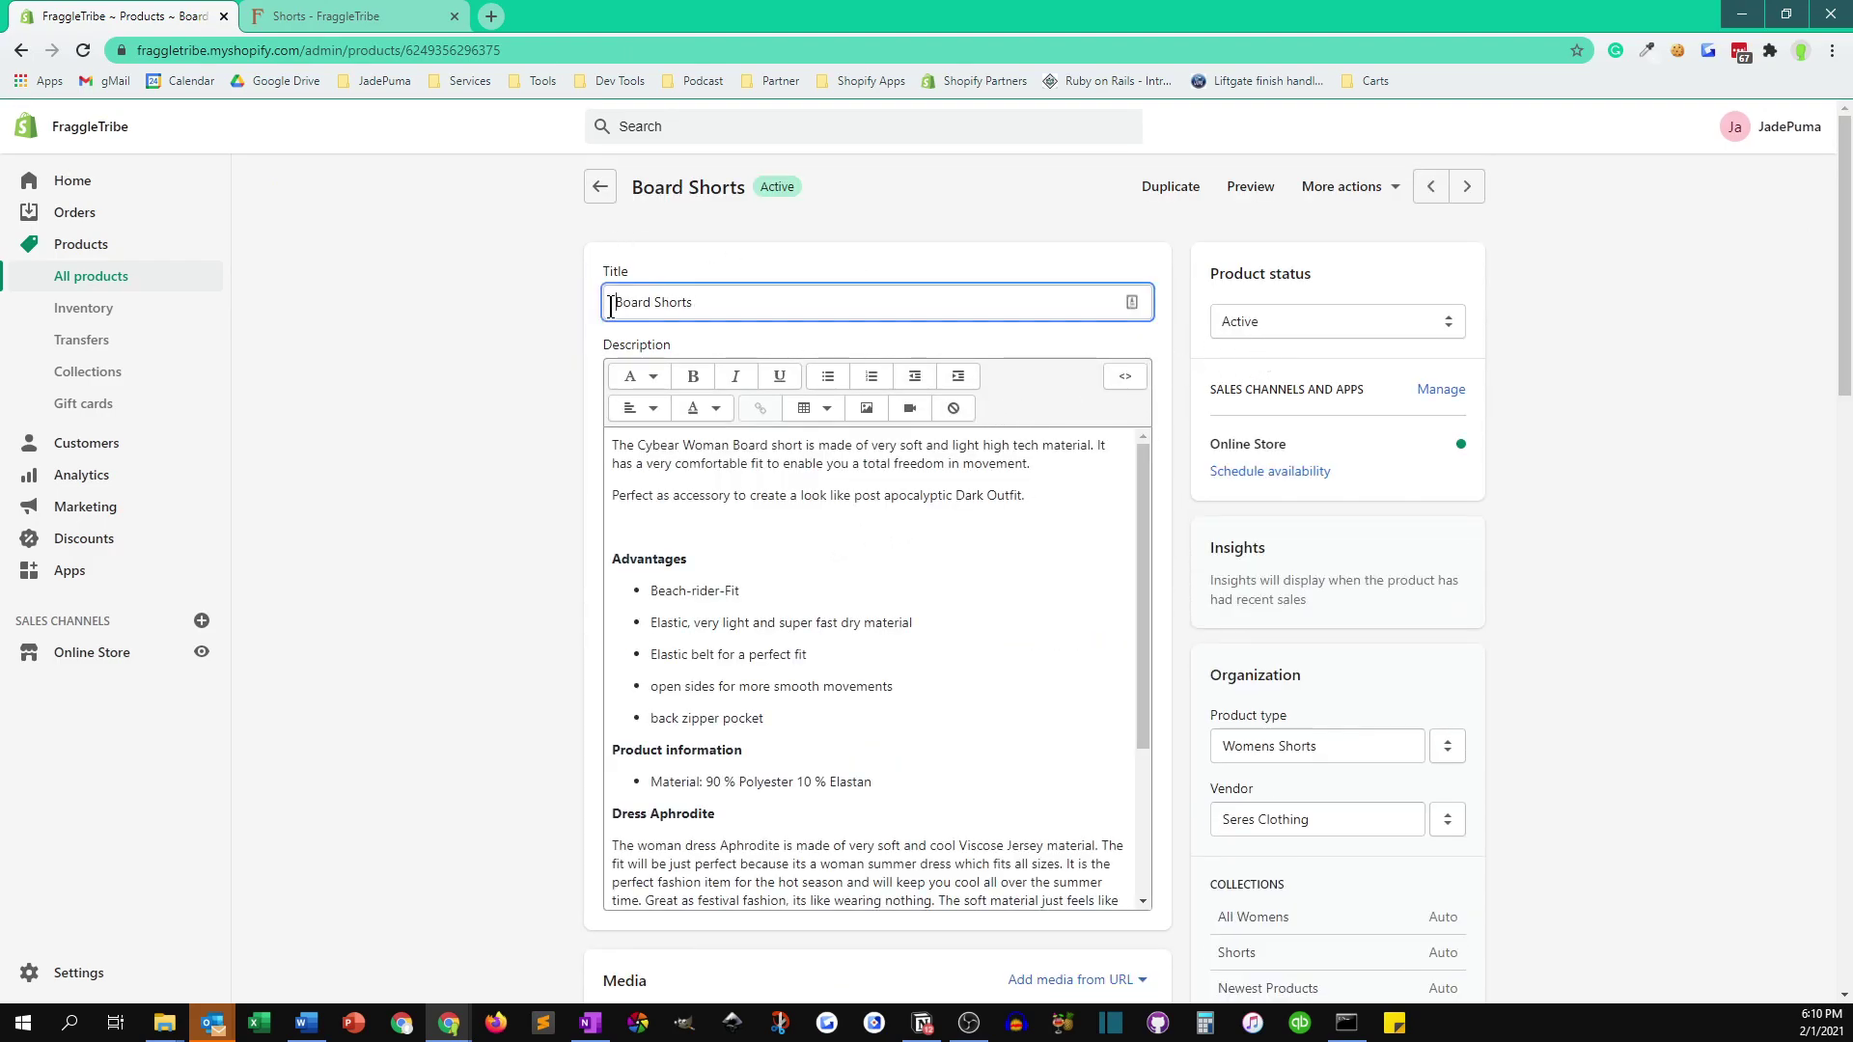
text(Alice)
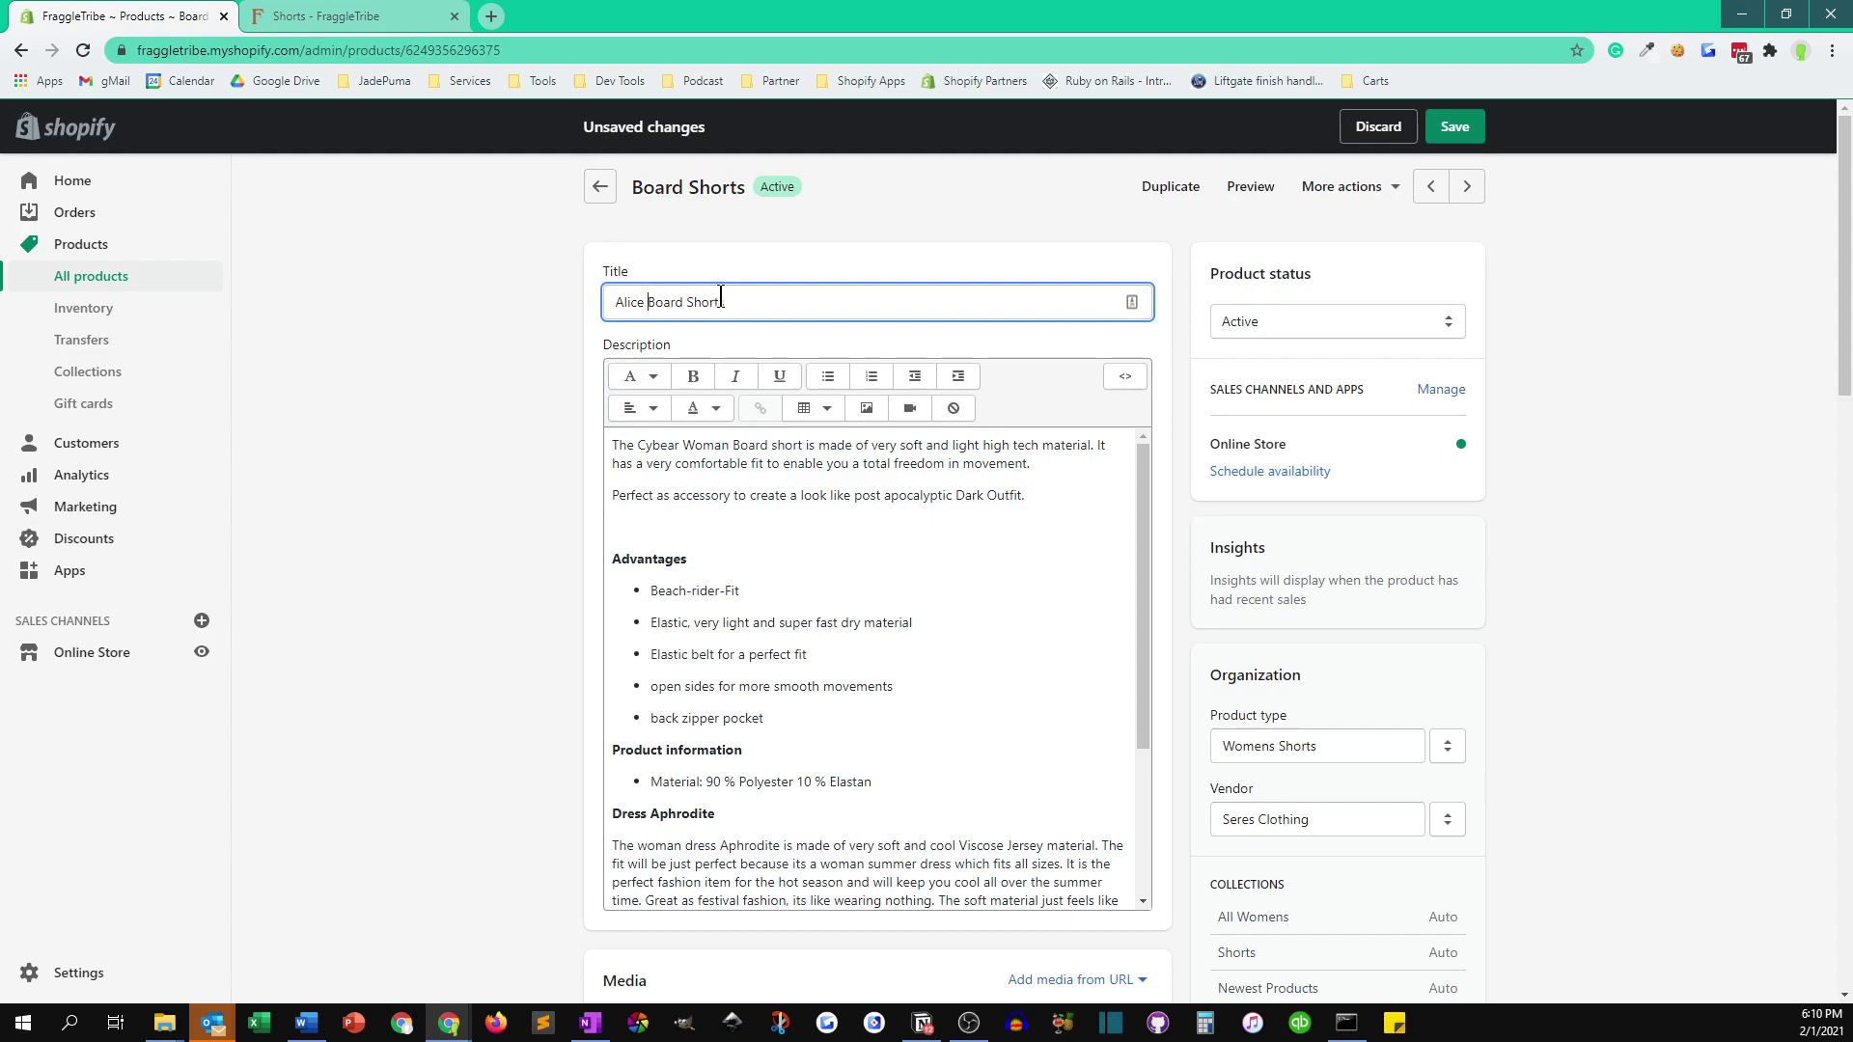
click(1454, 133)
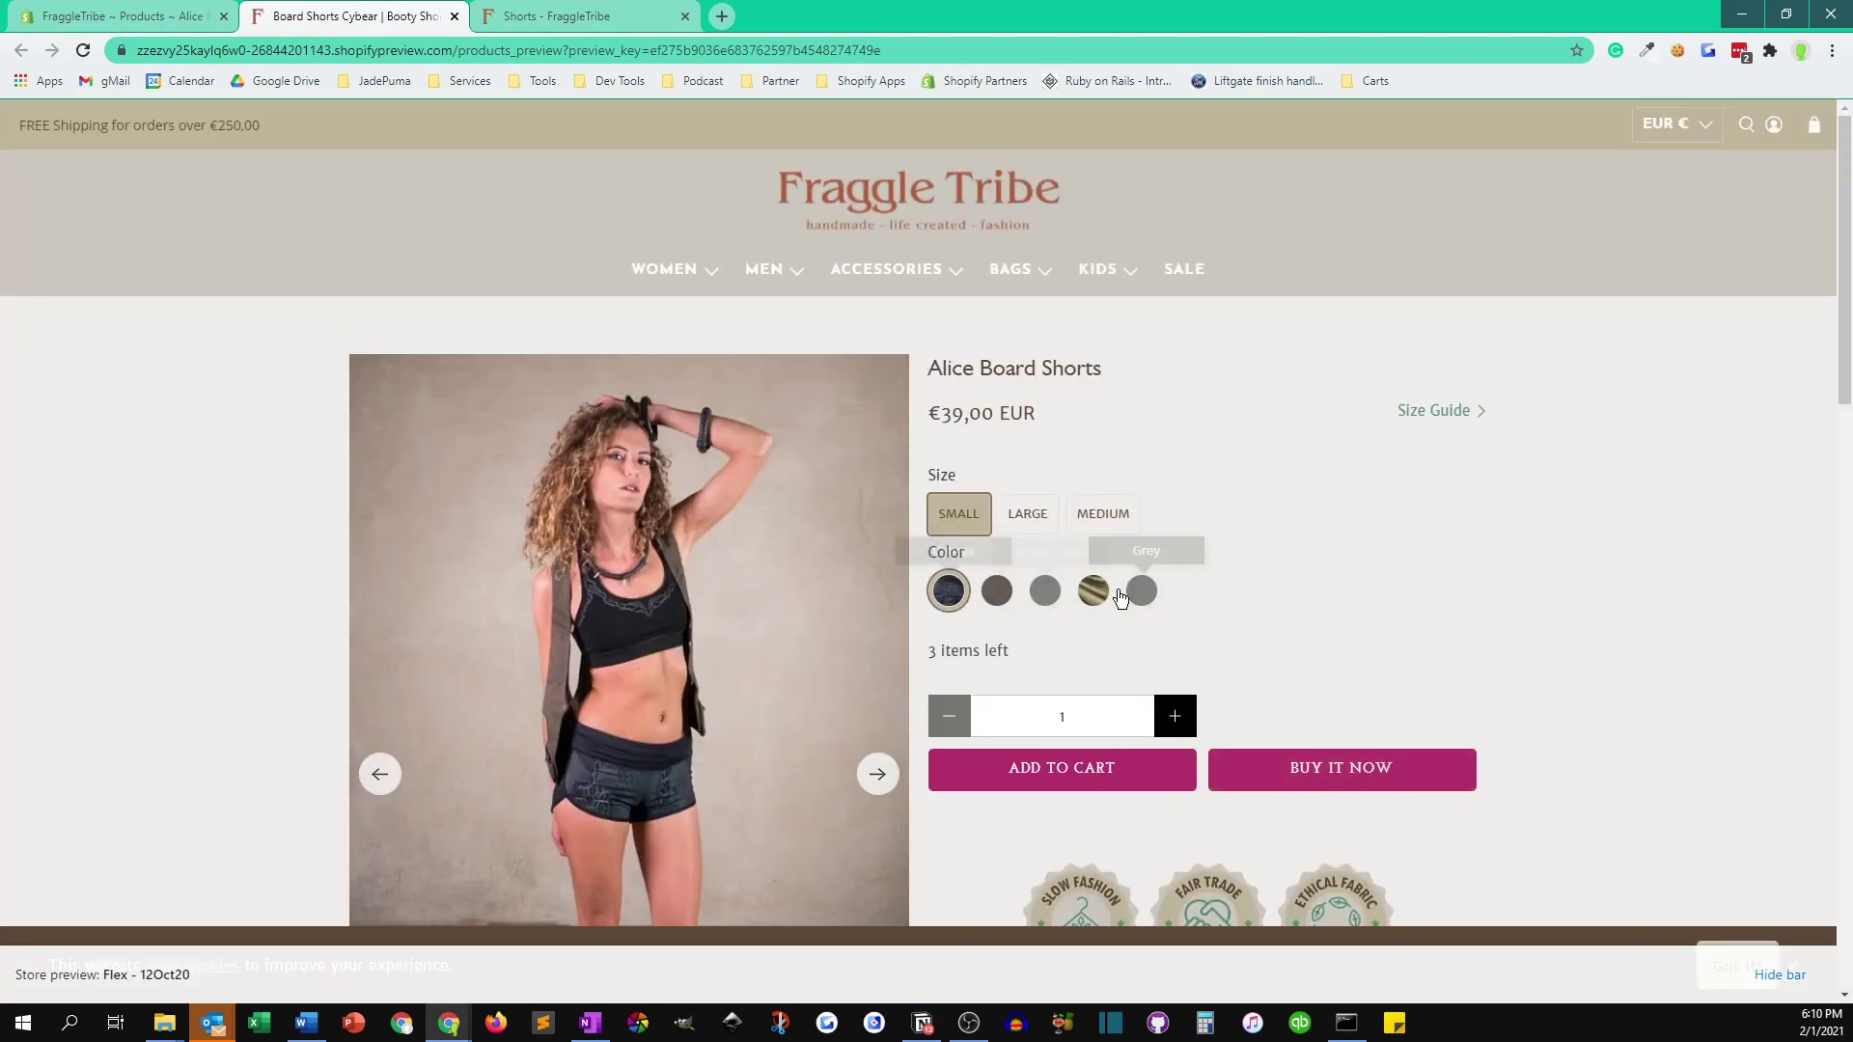
Scroll the Alice Board Shorts preview page and browse its merged photo thumbnails.
scroll(965, 726, down, 5)
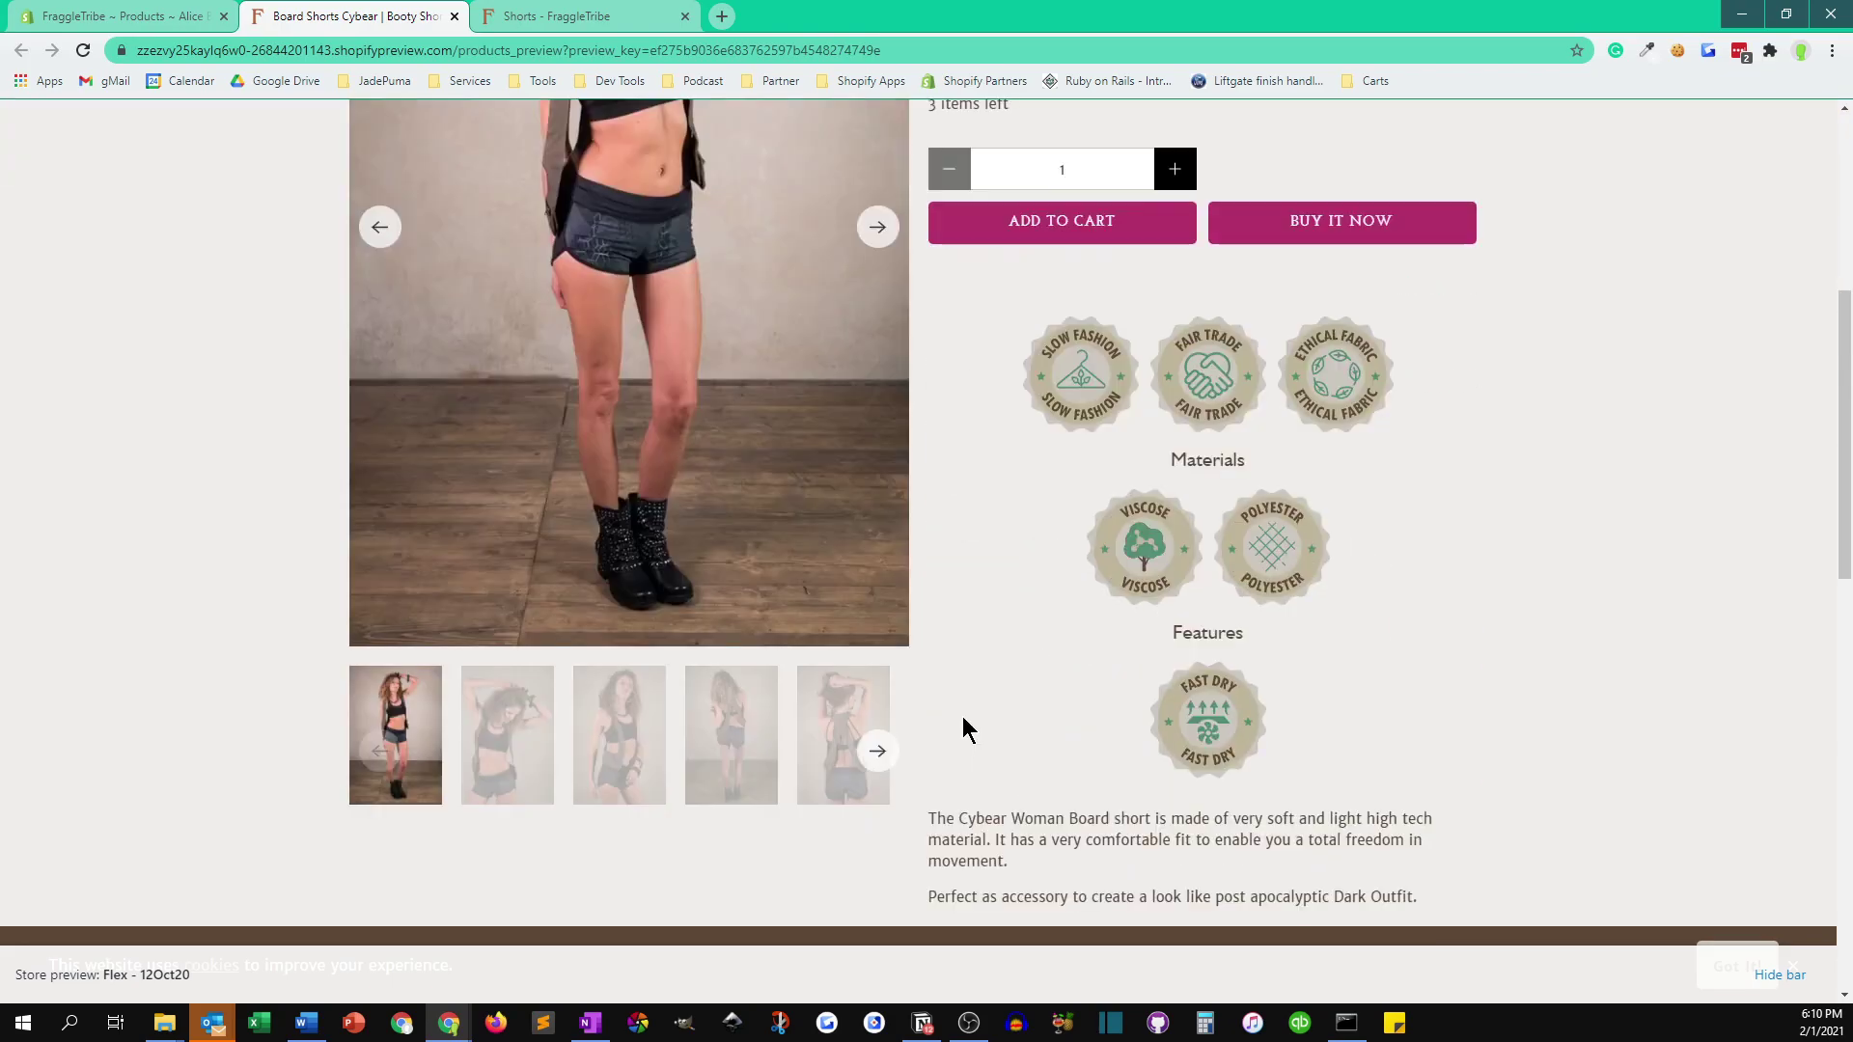
scroll(963, 716, down, 3)
click(874, 403)
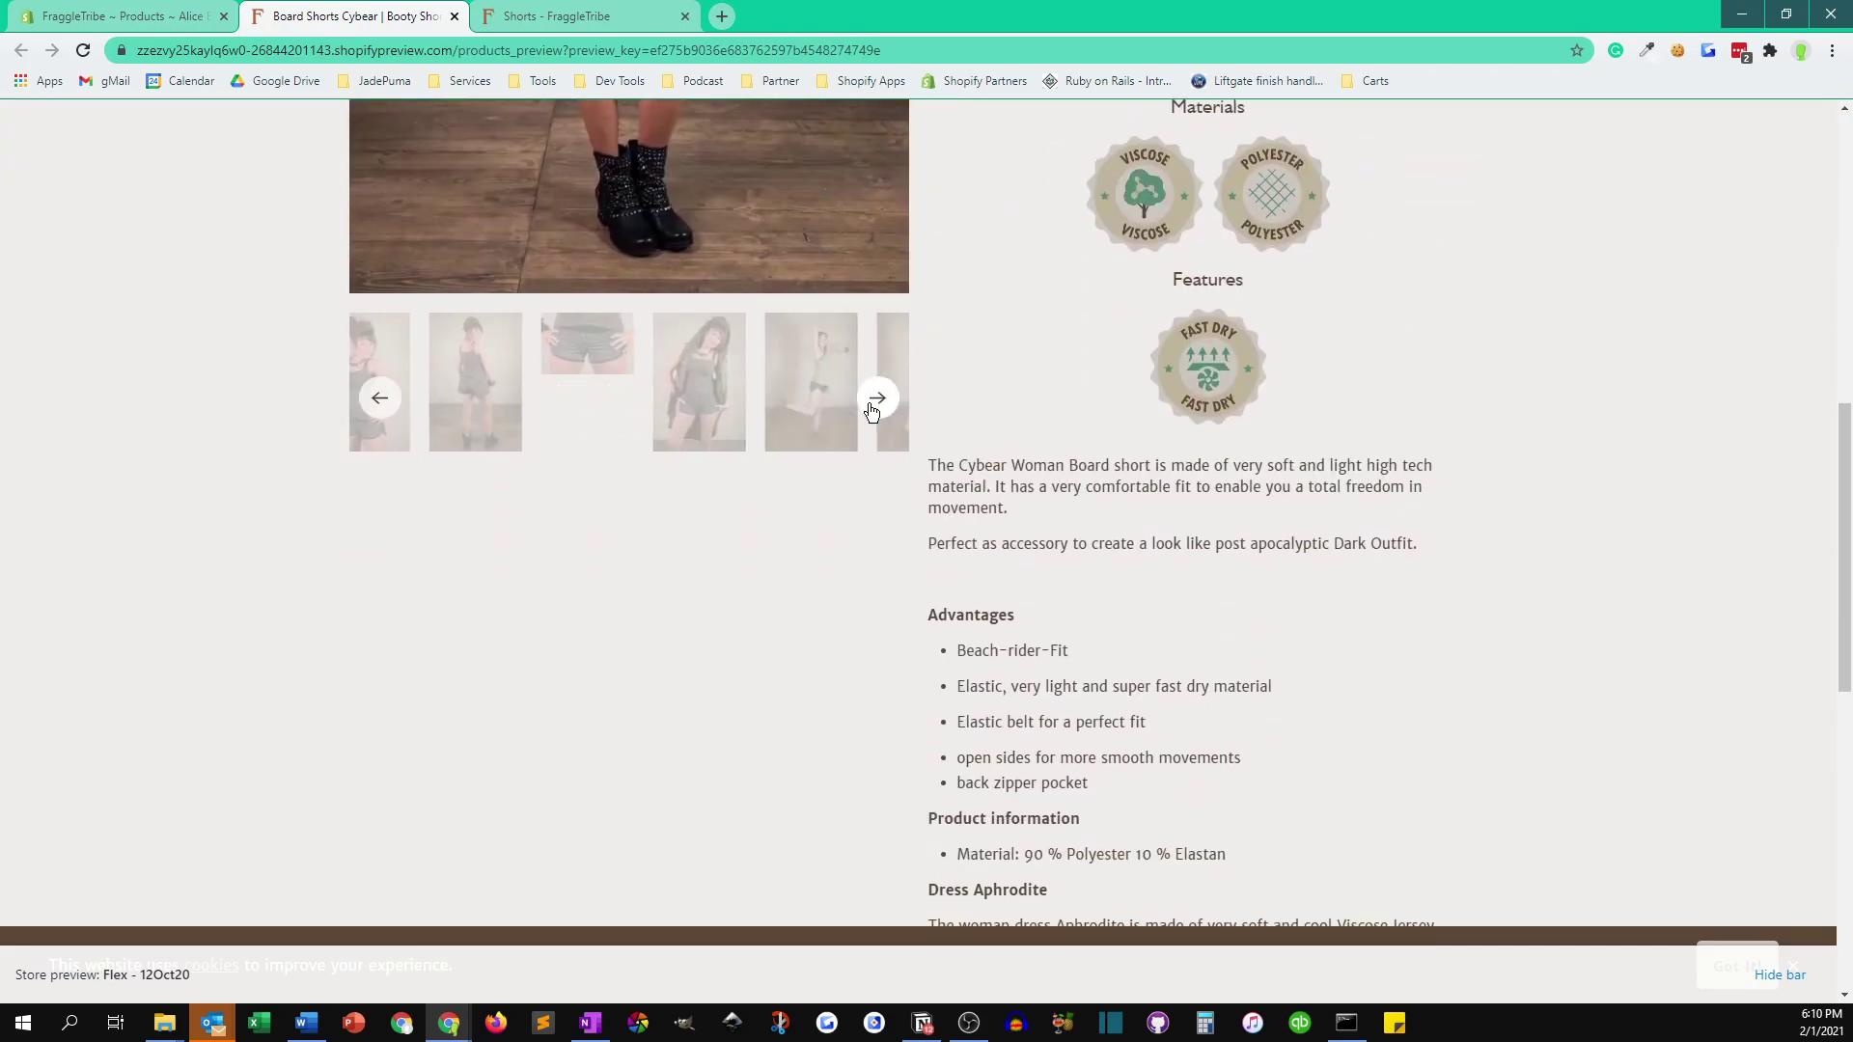
click(876, 401)
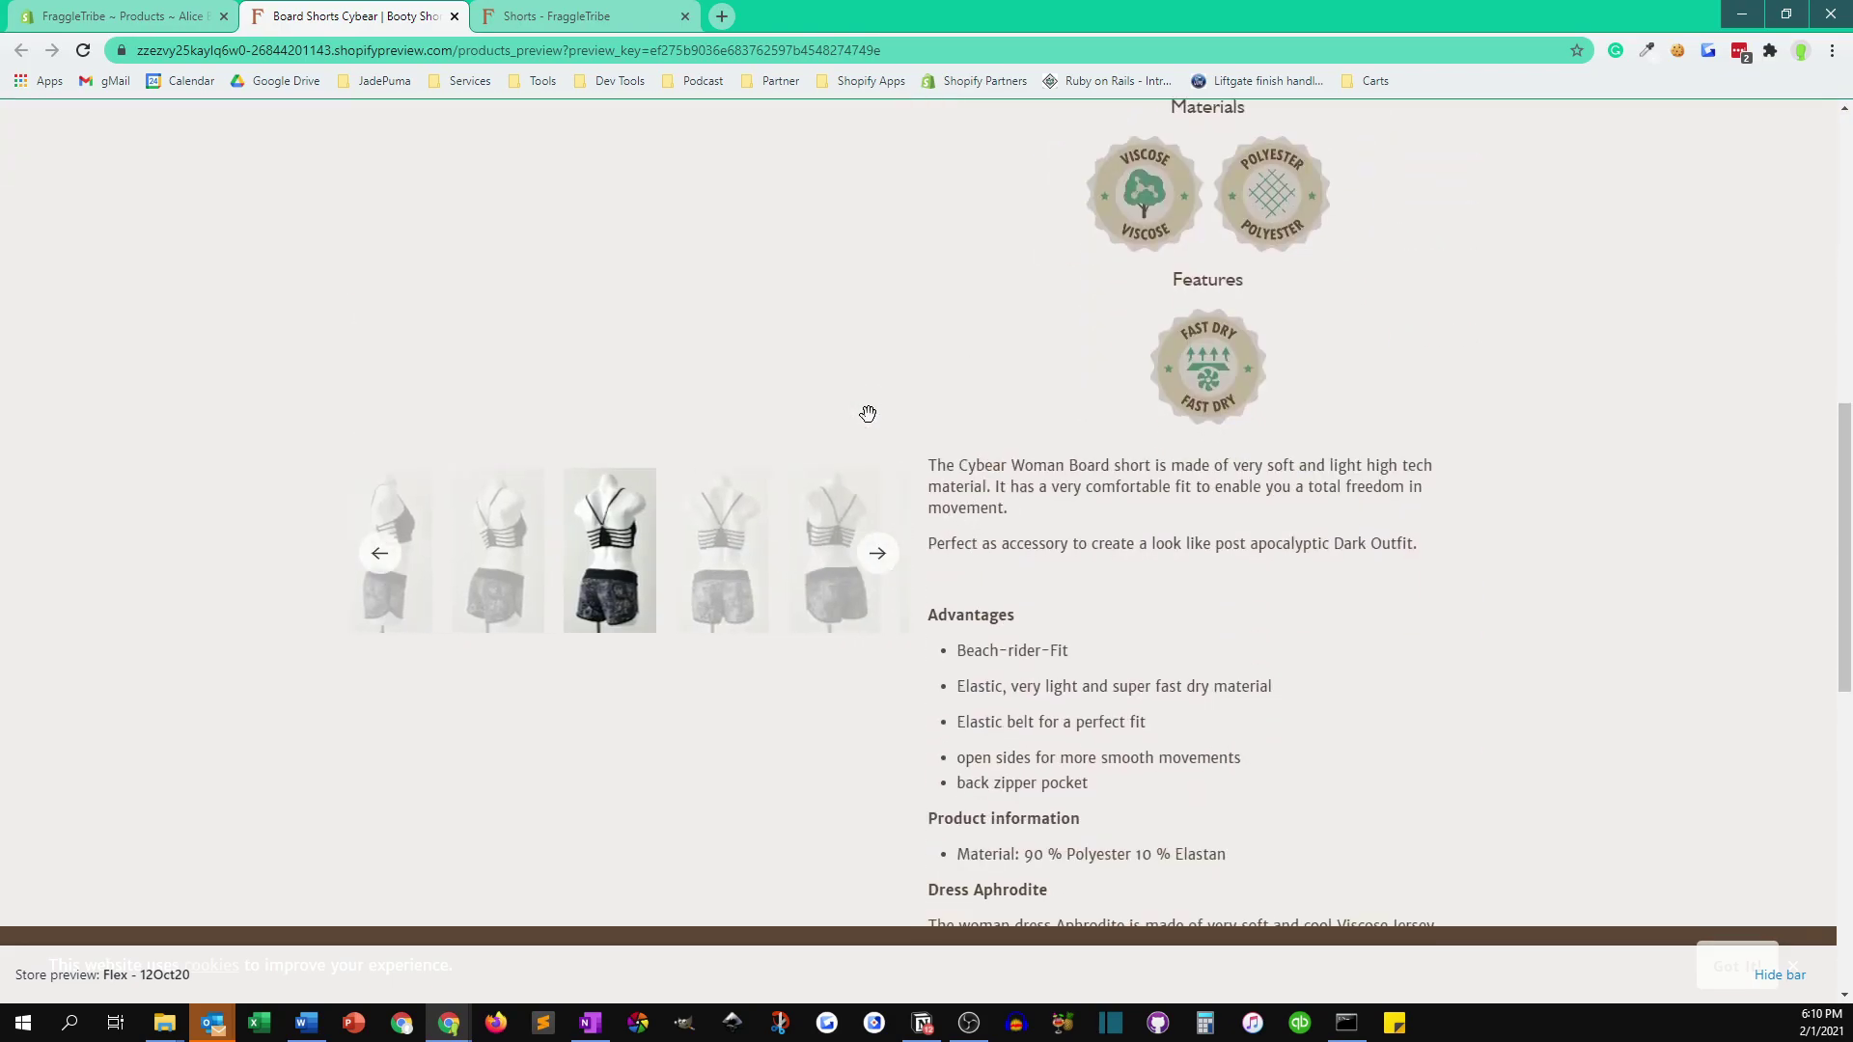
scroll(868, 413, up, 9)
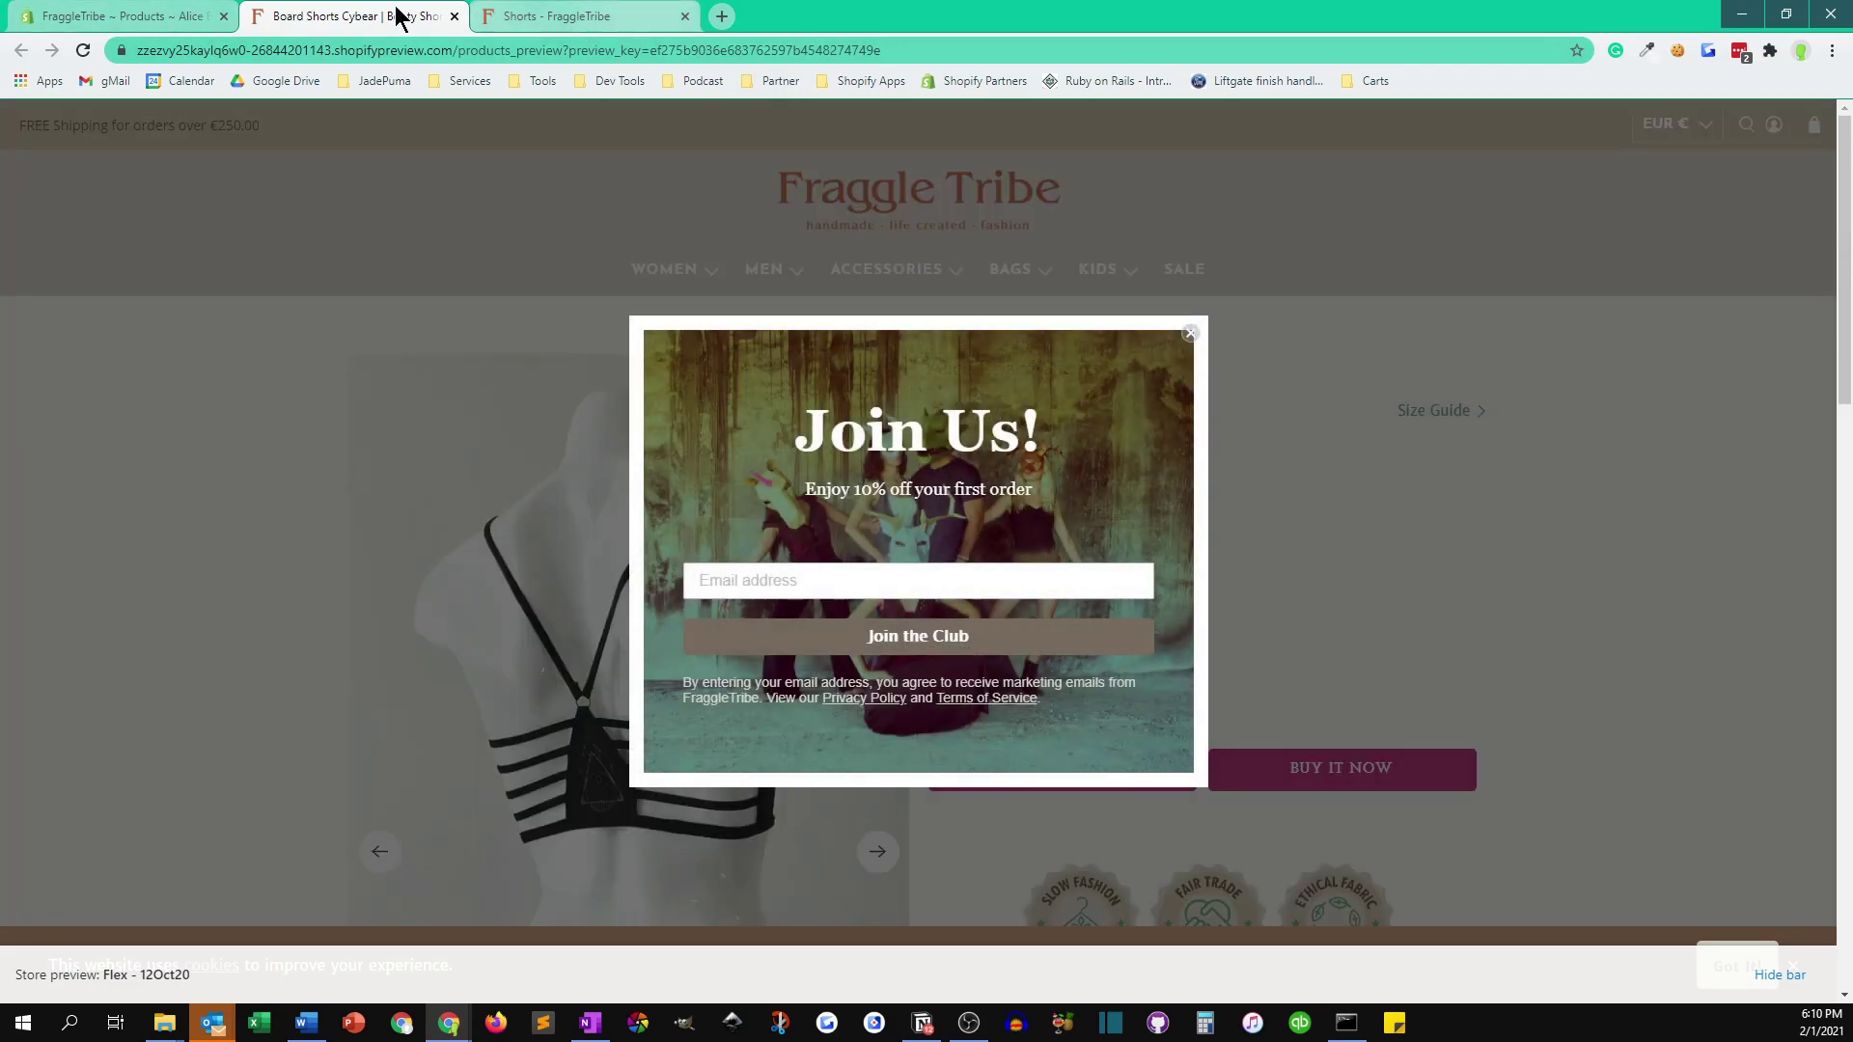
click(176, 16)
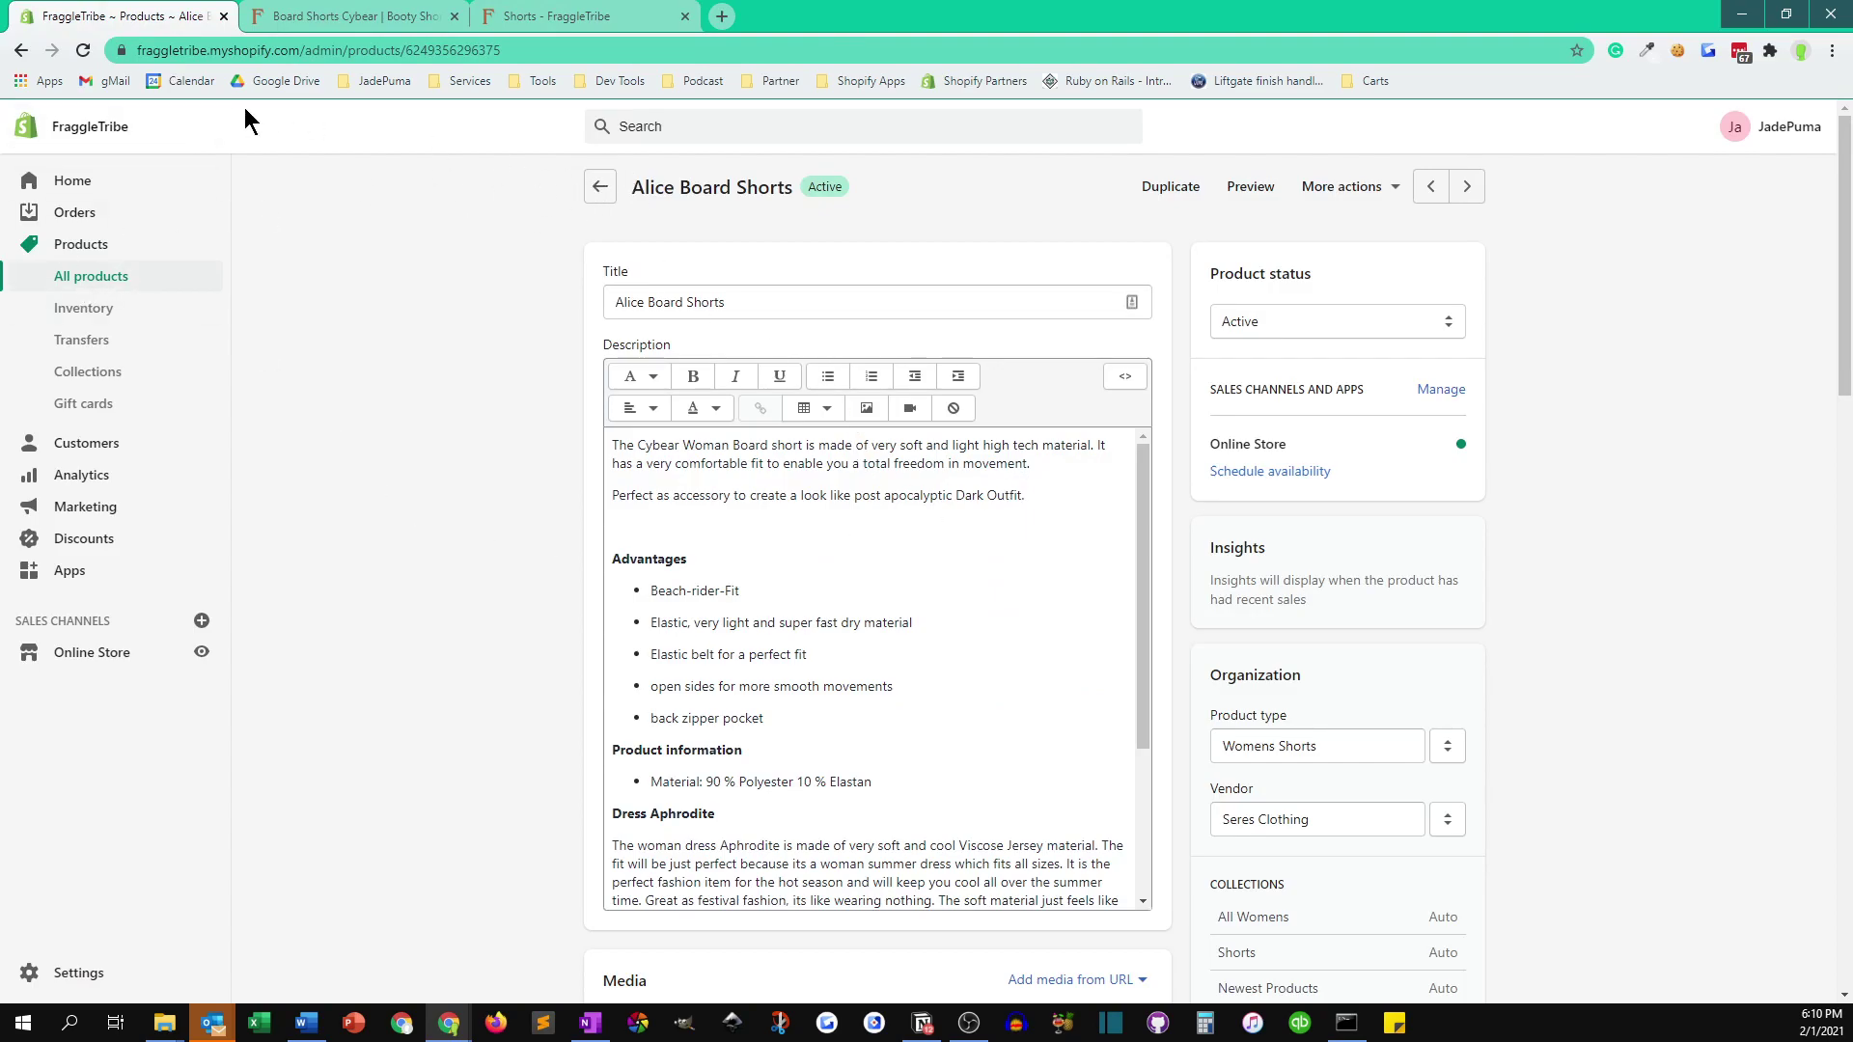
Archive the original 6-variant Alice Board Shorts and 9-variant Board Shorts from the Womens Shorts list.
click(21, 50)
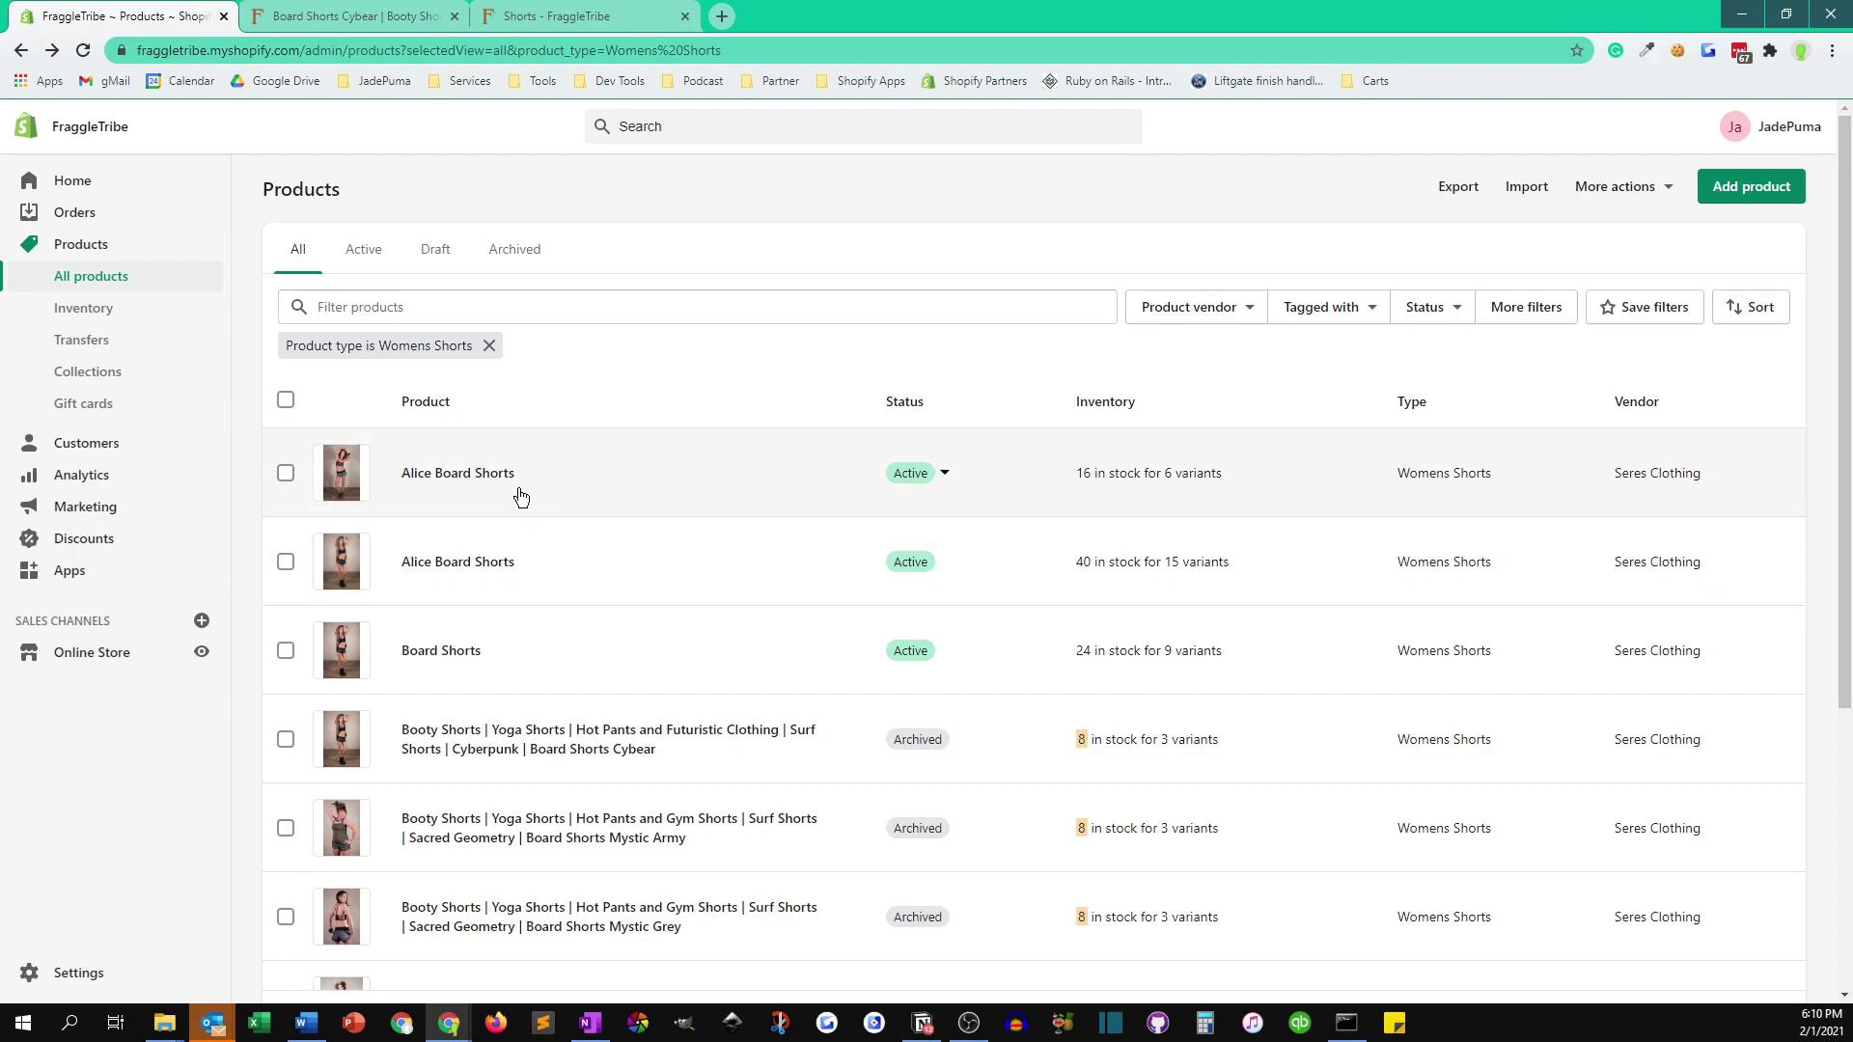
click(285, 472)
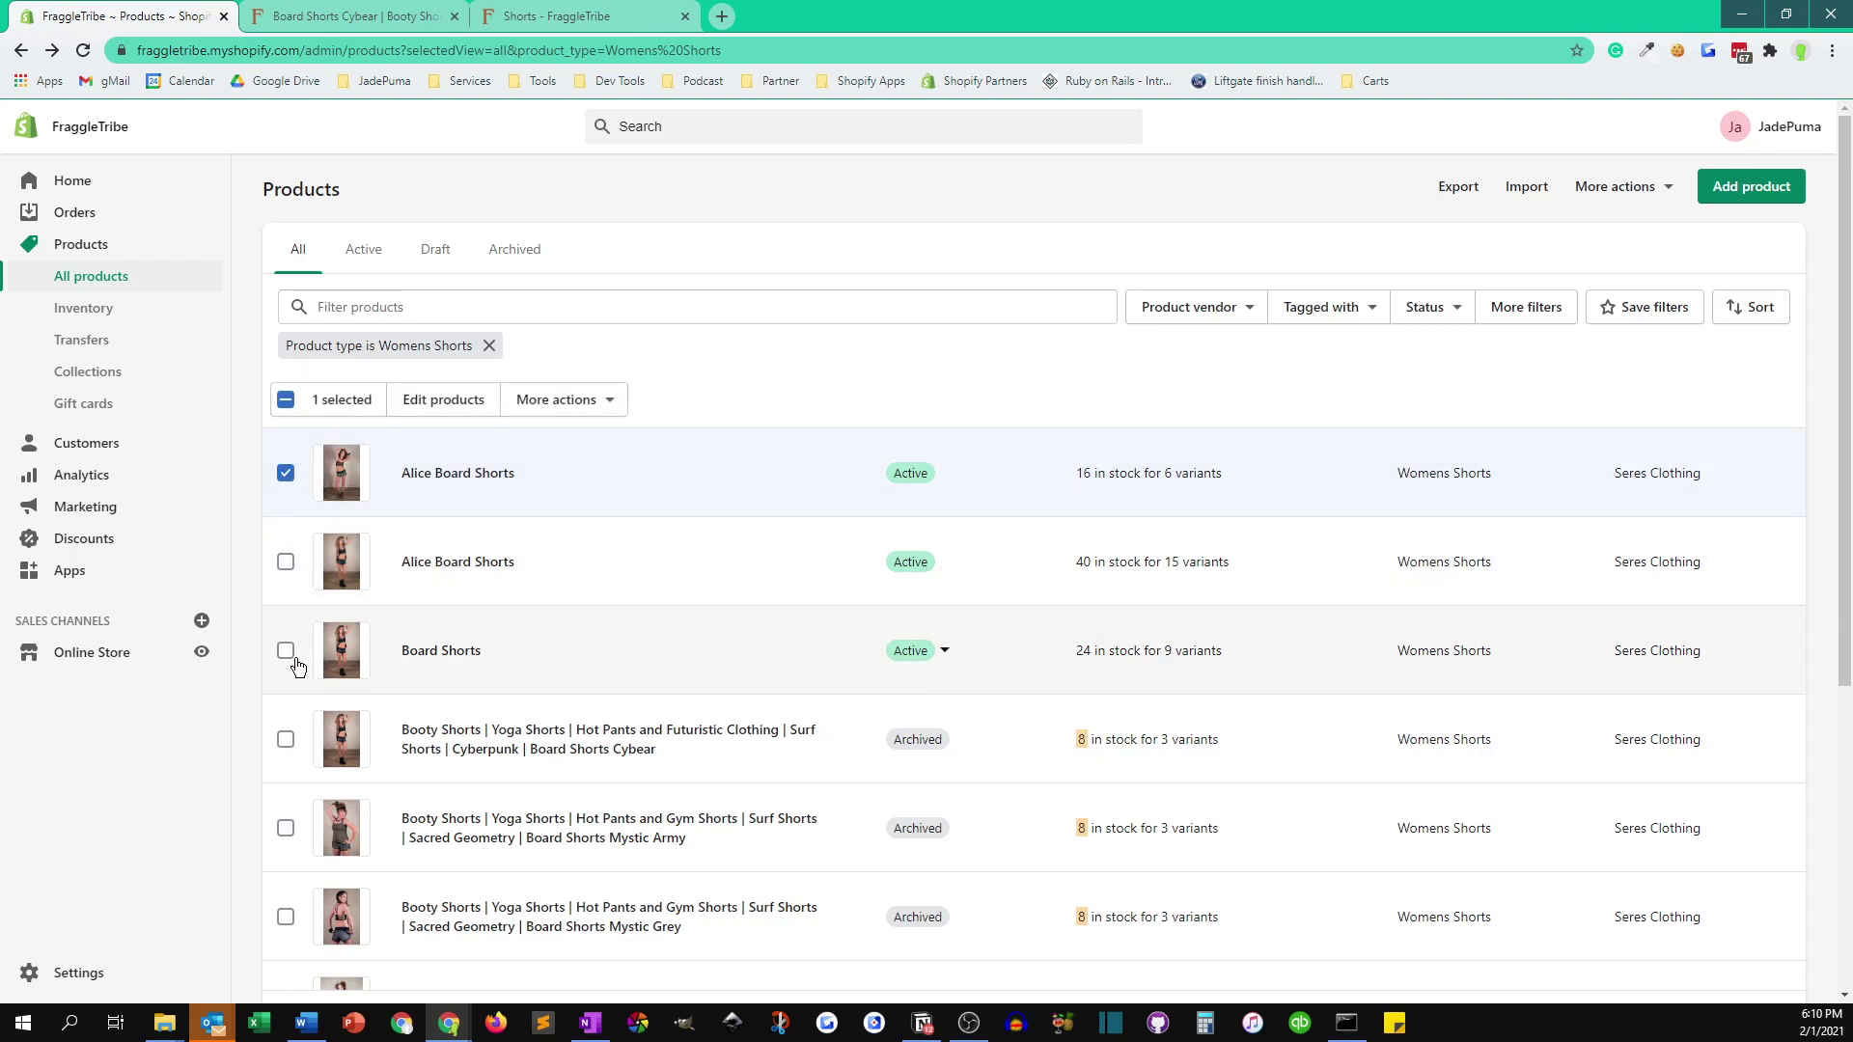
click(286, 650)
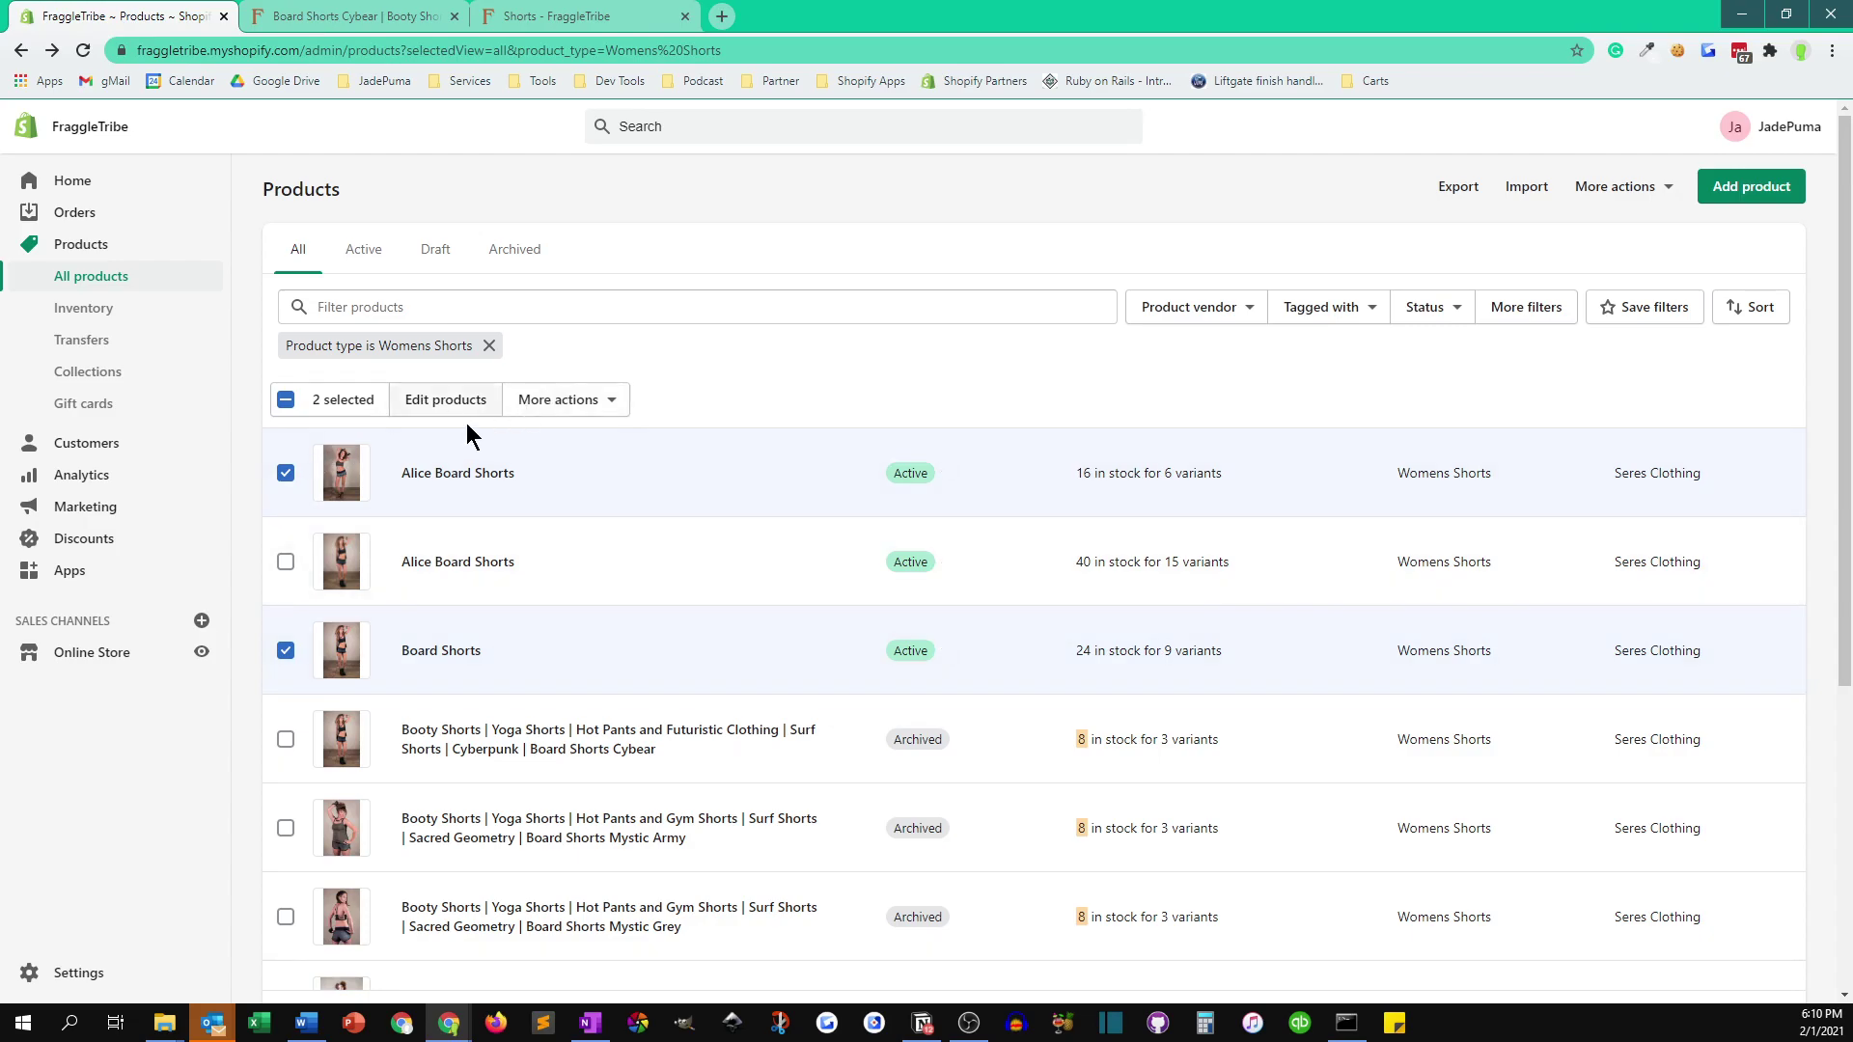
click(589, 409)
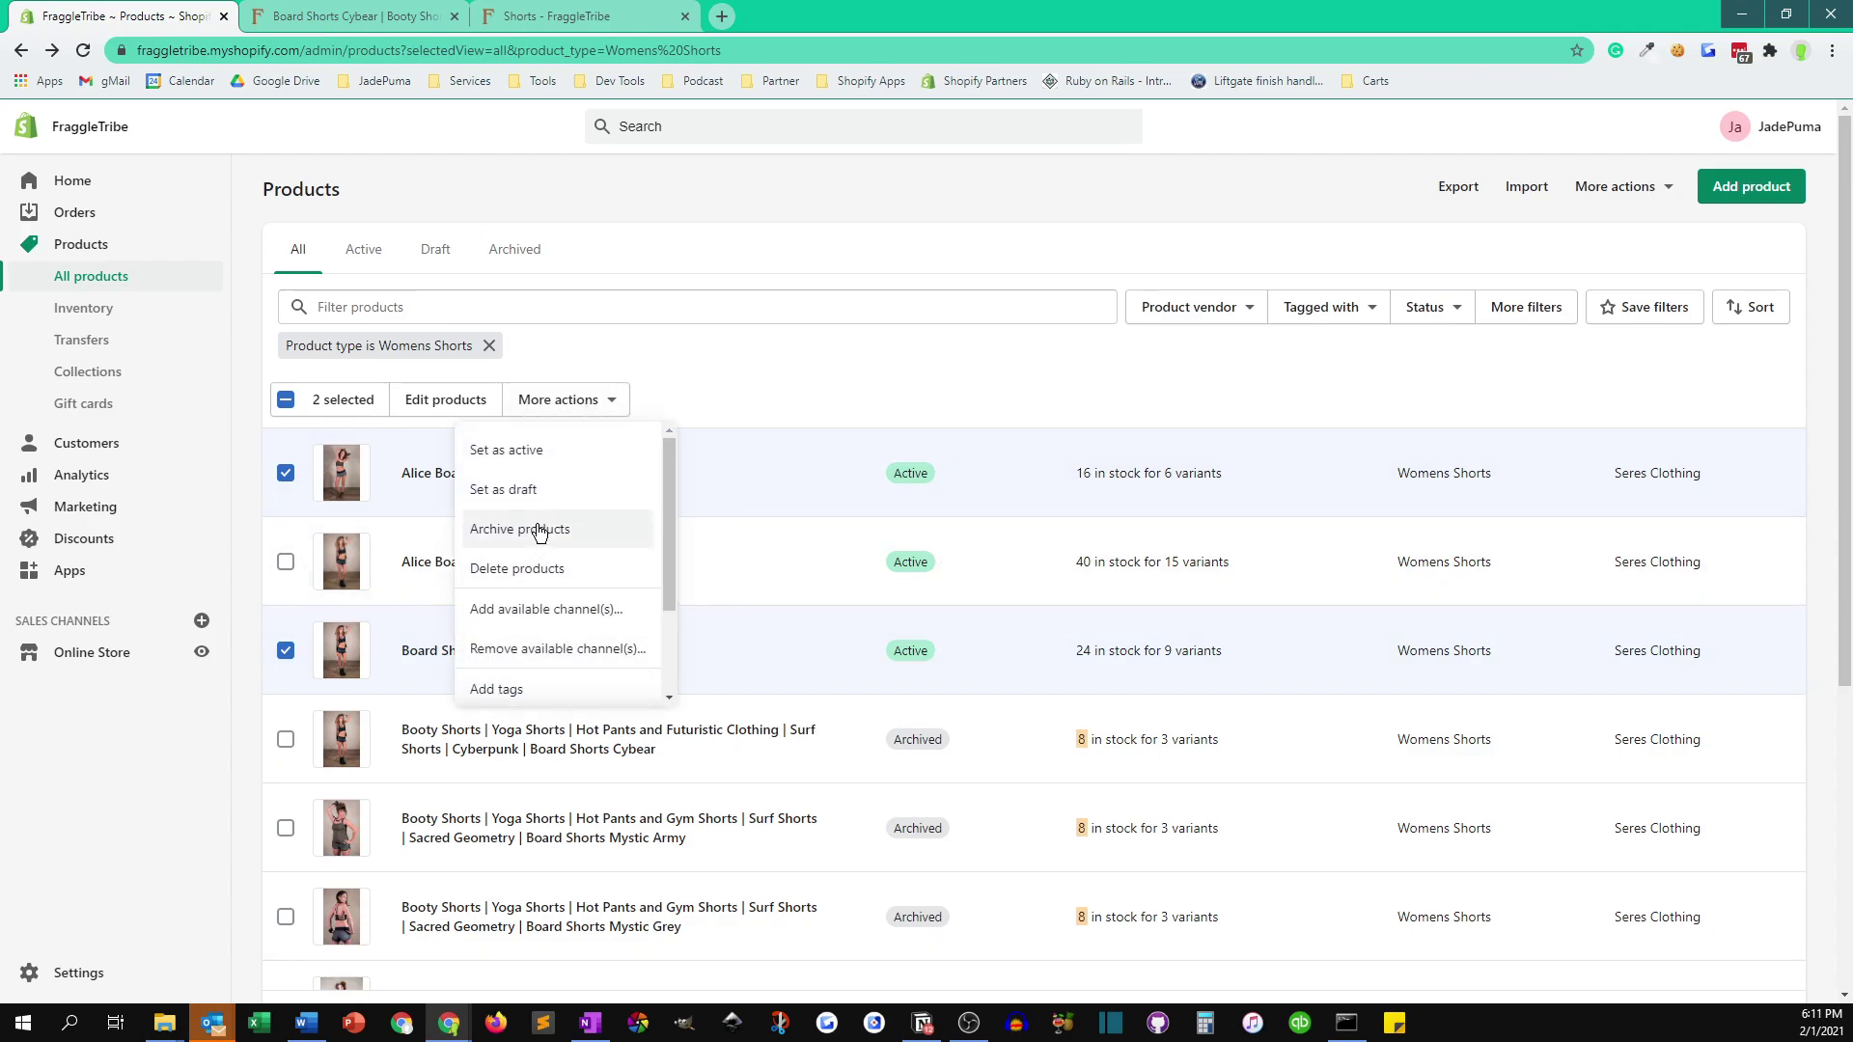
click(539, 530)
click(1112, 622)
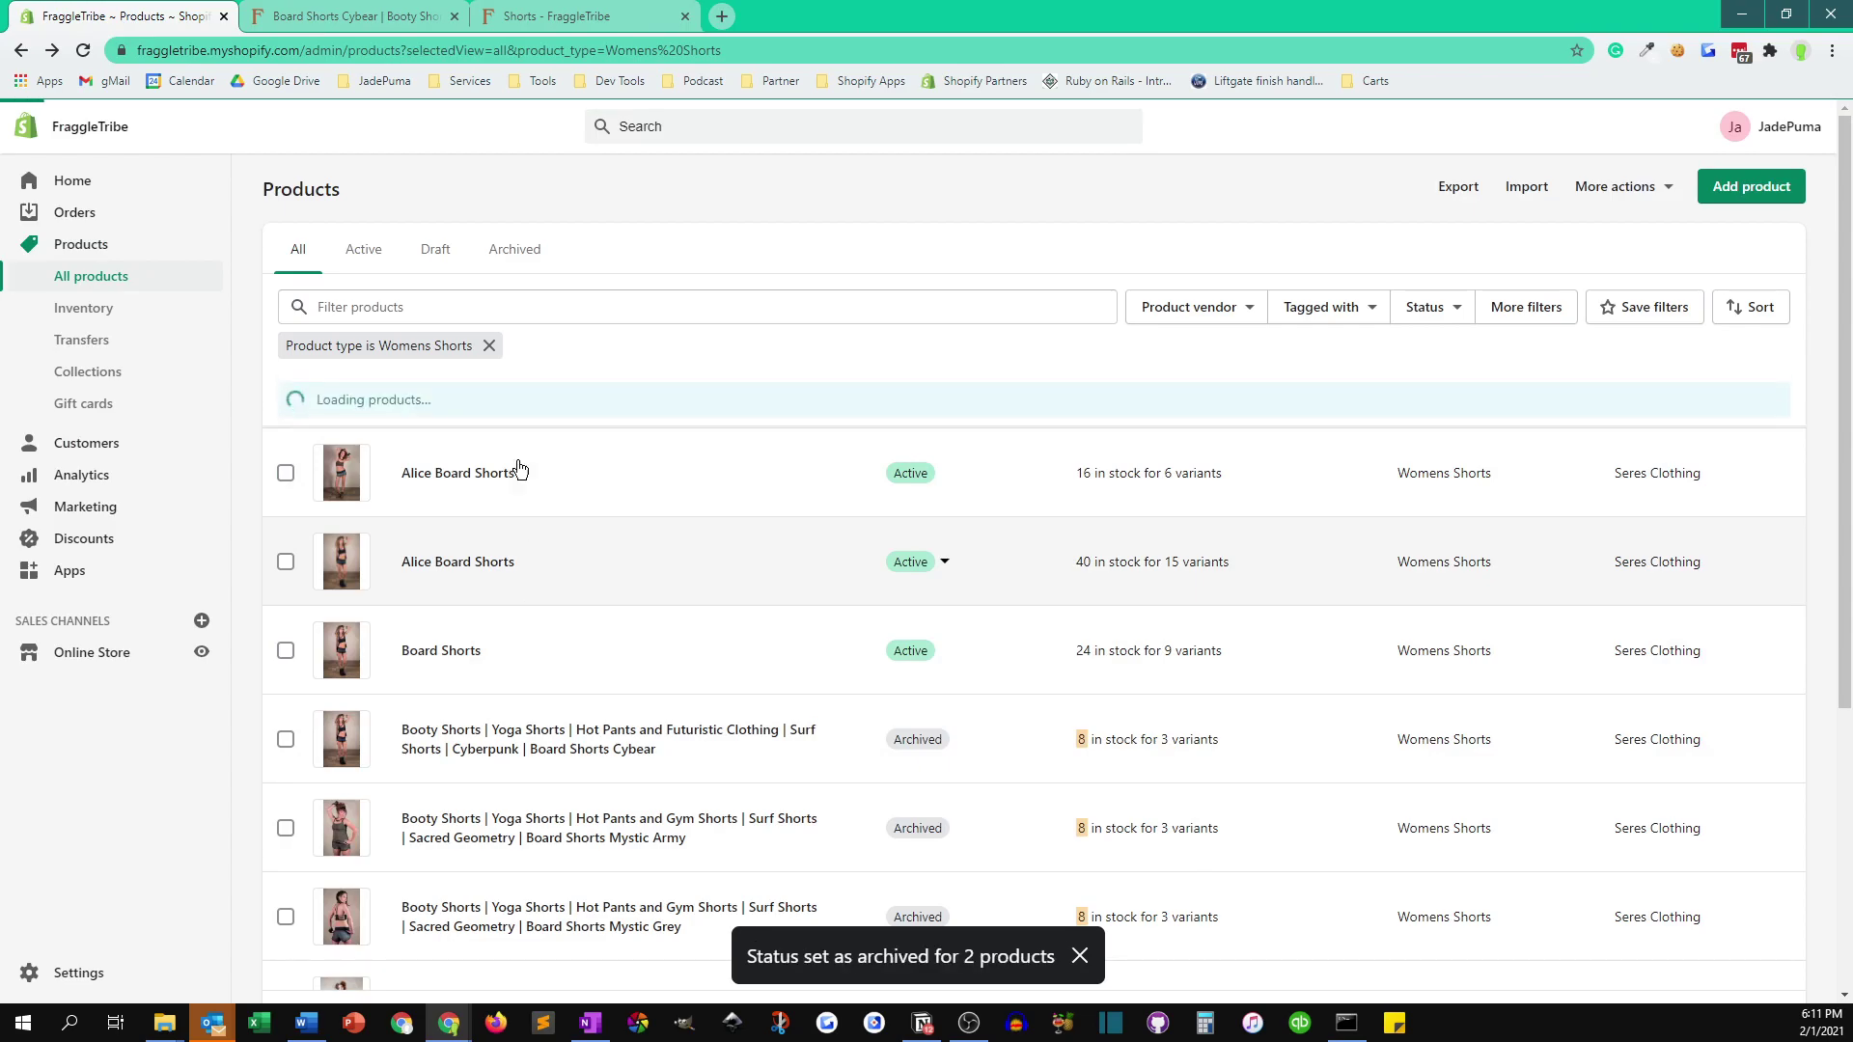
Close the old Shorts storefront tab and dismiss the Join Us newsletter popup.
click(685, 16)
click(359, 18)
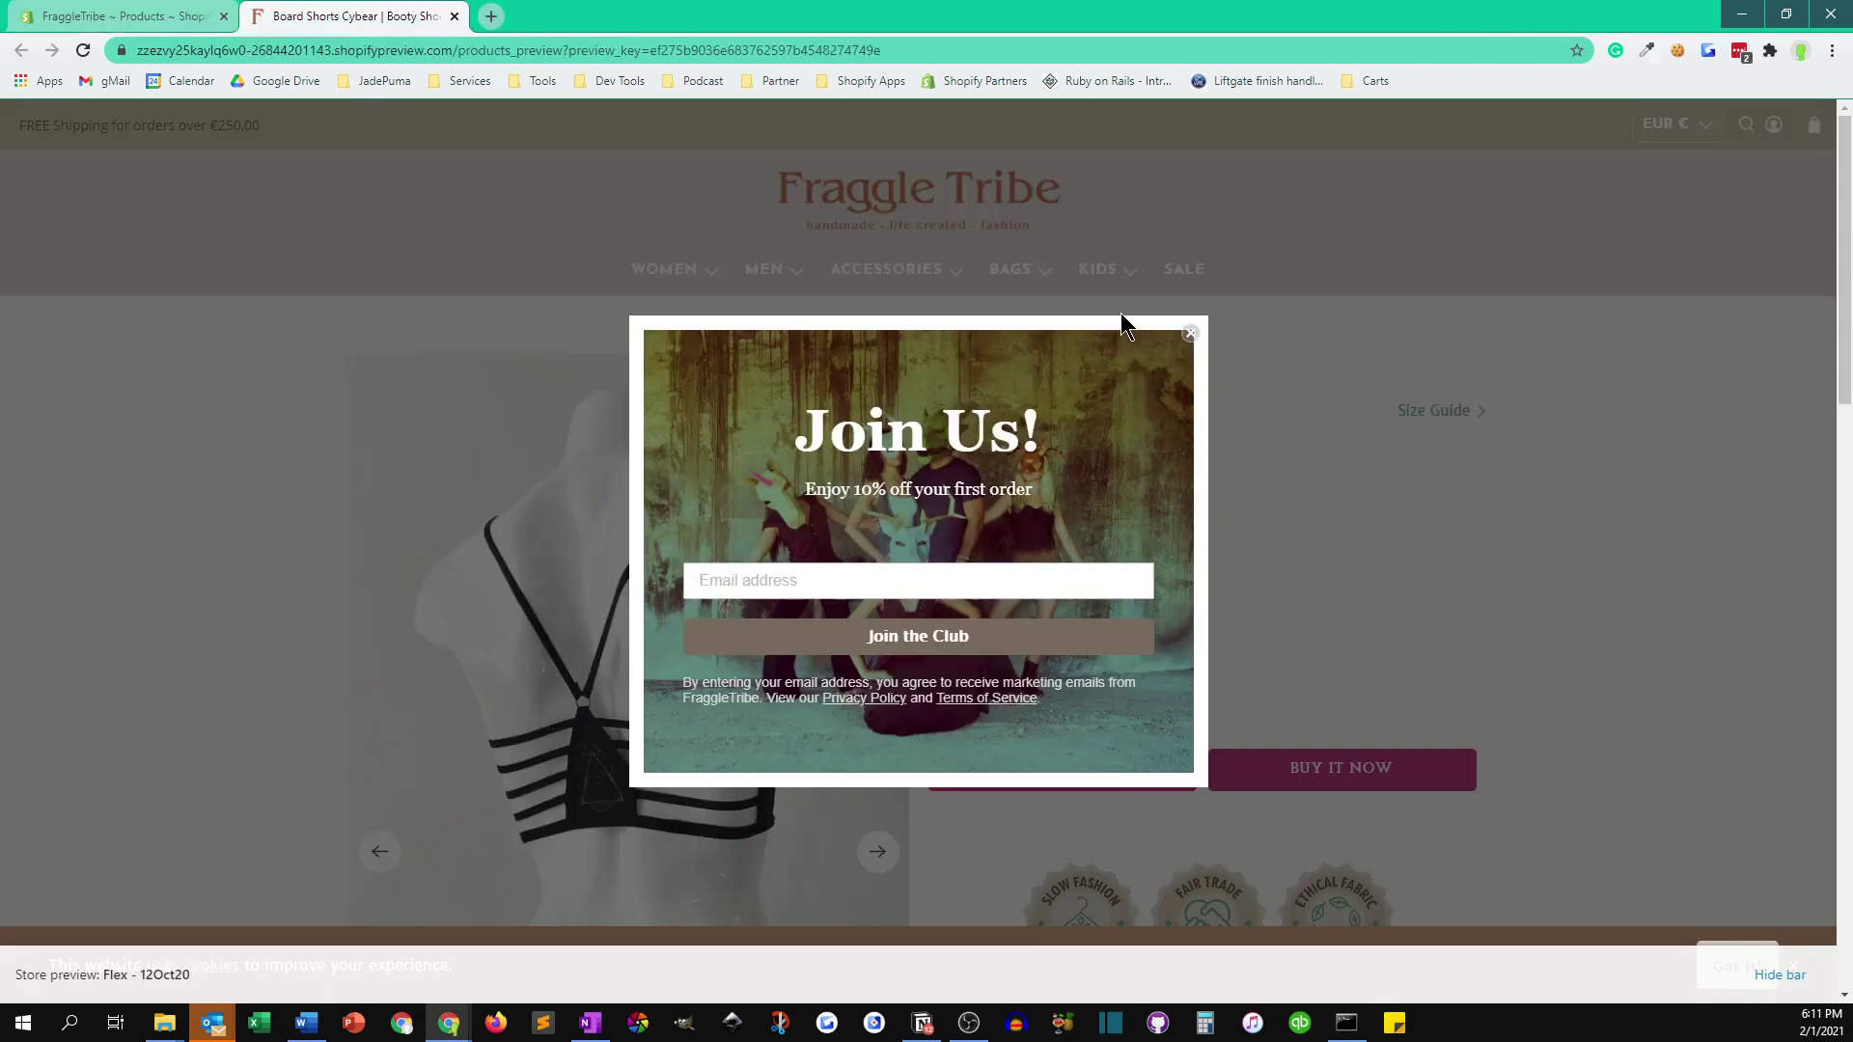
click(1191, 333)
Open the women's Shorts collection, showing Alice Board Shorts at €39,00 EUR and Hot Pants.
mouse_move(664, 270)
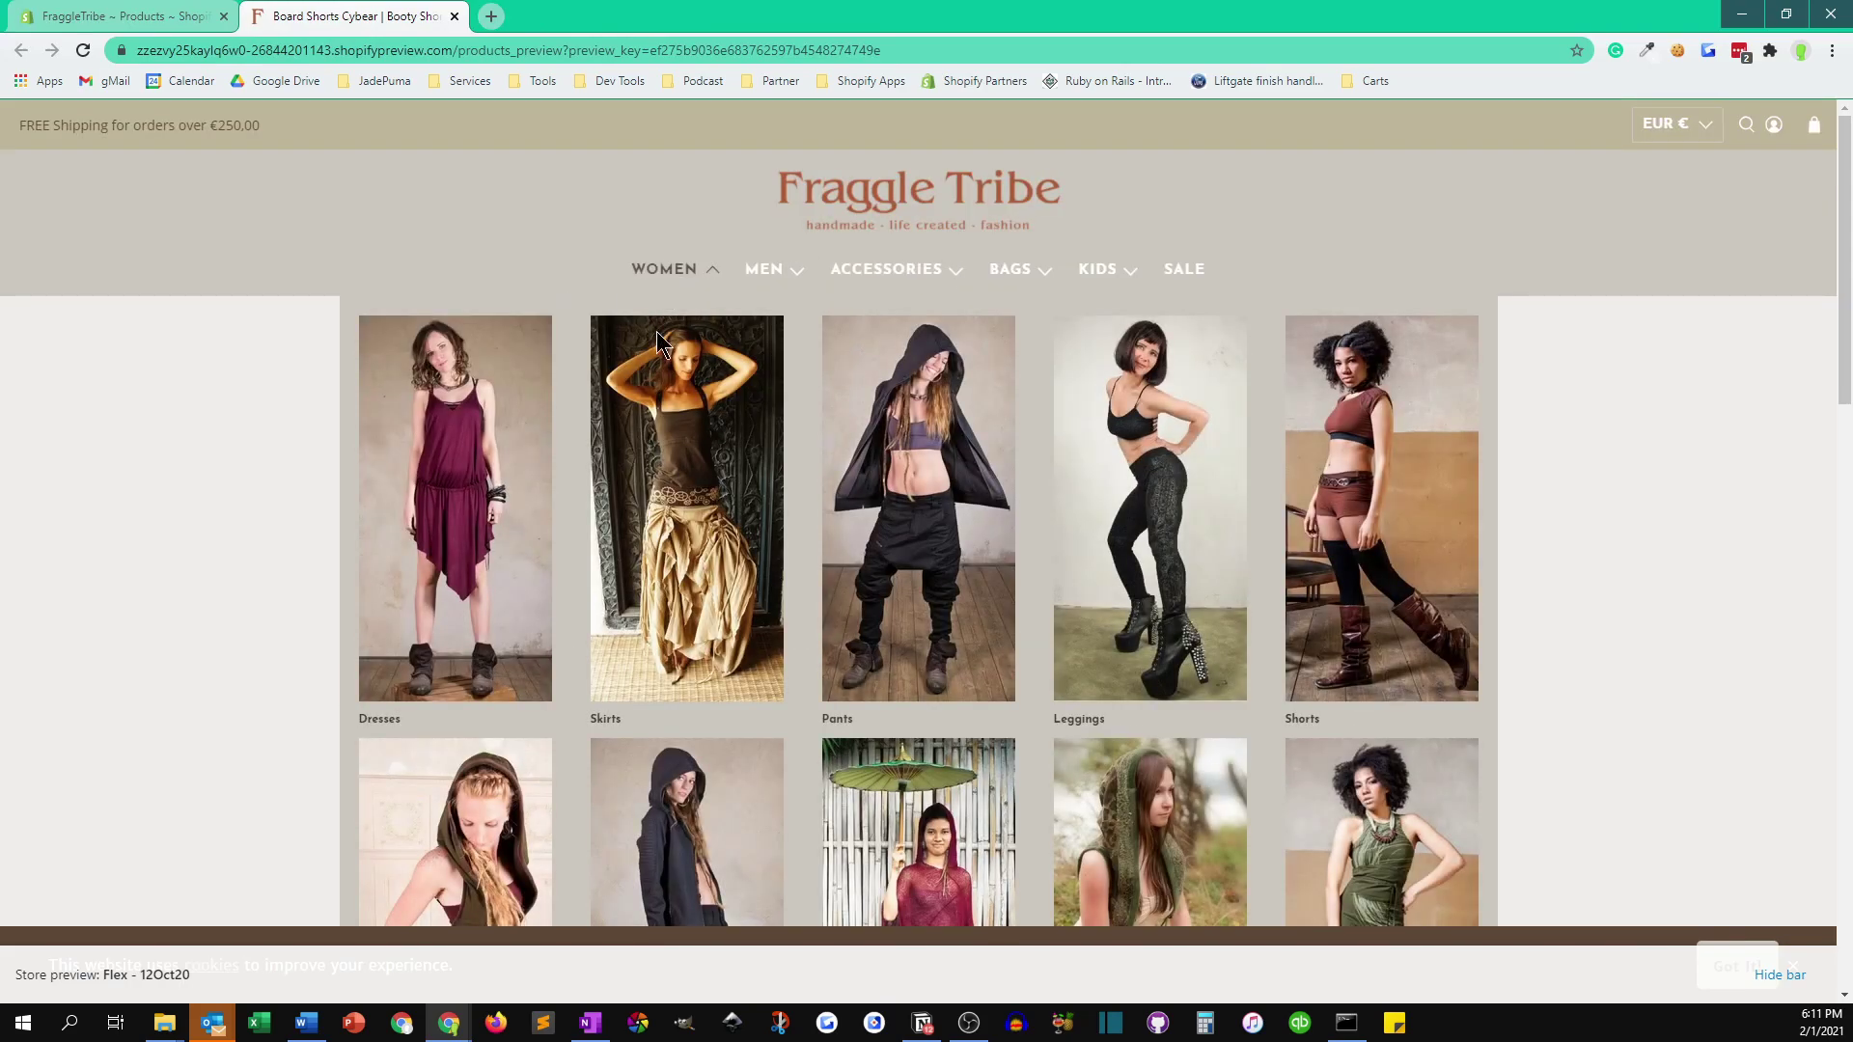
scroll(589, 666, down, 5)
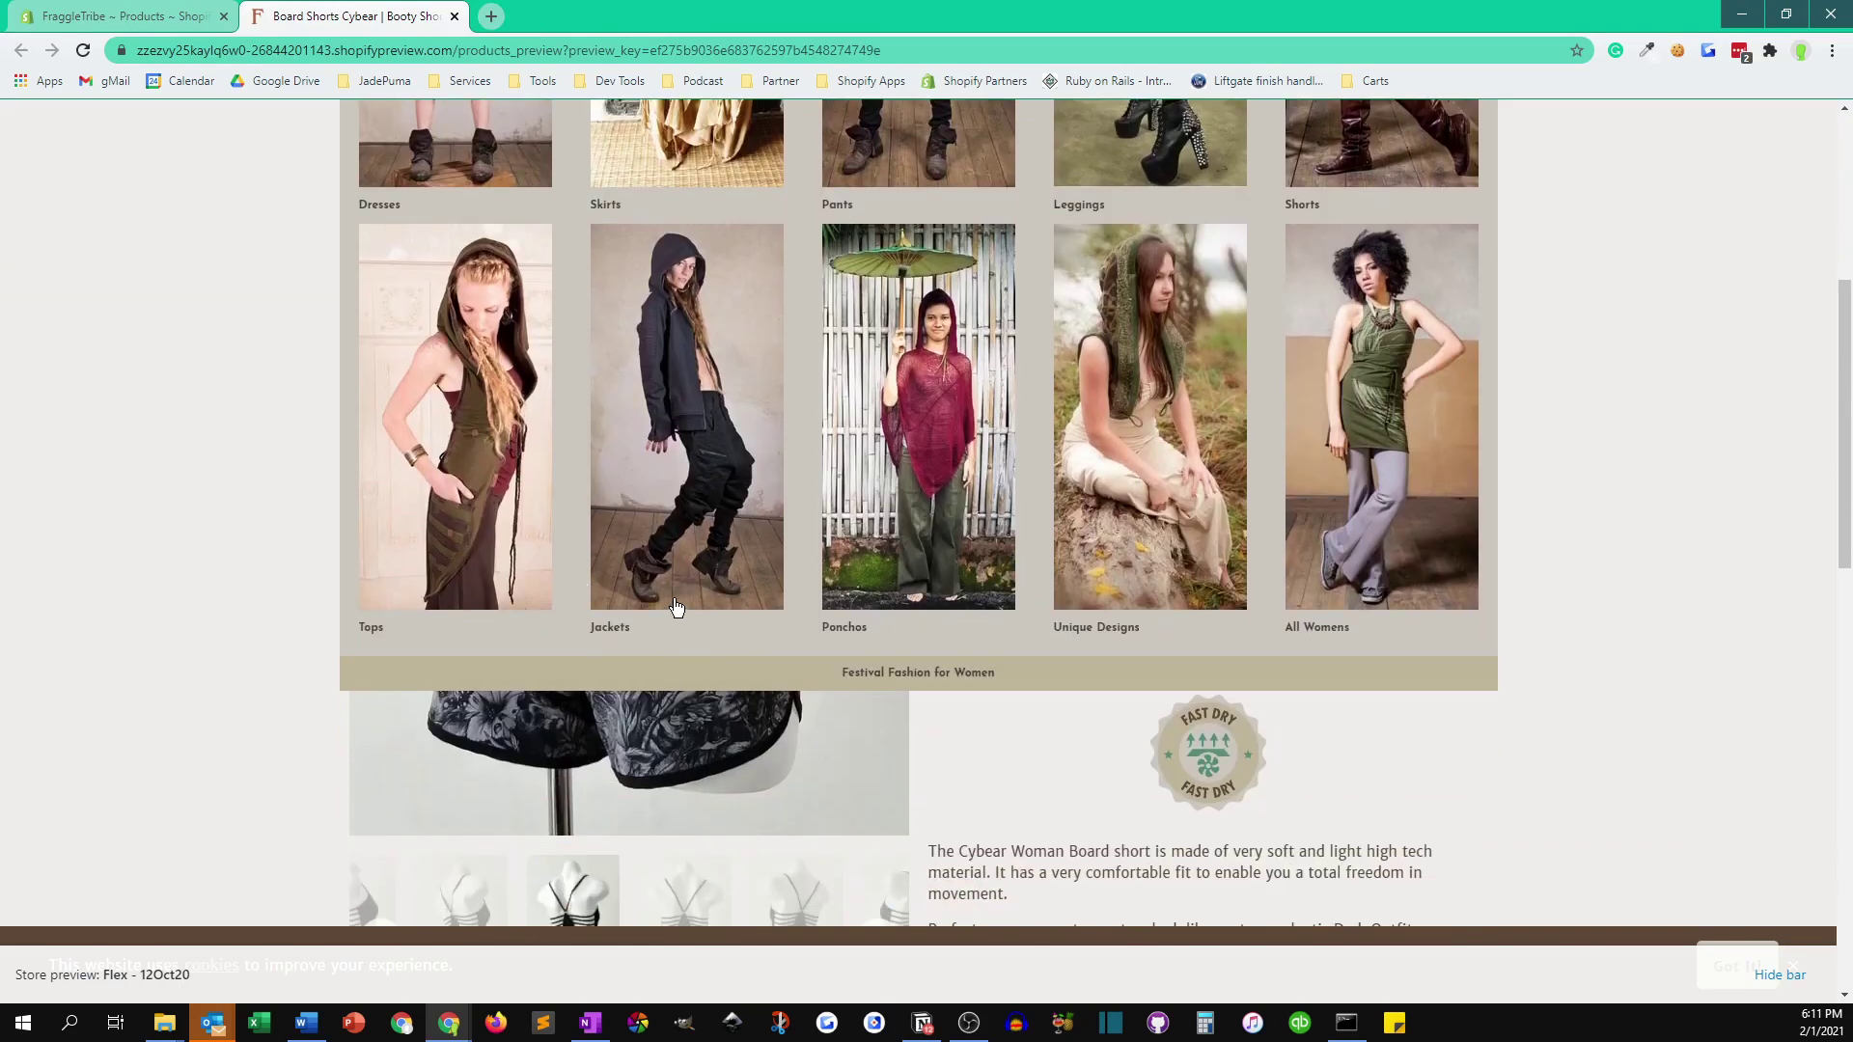
scroll(675, 607, up, 5)
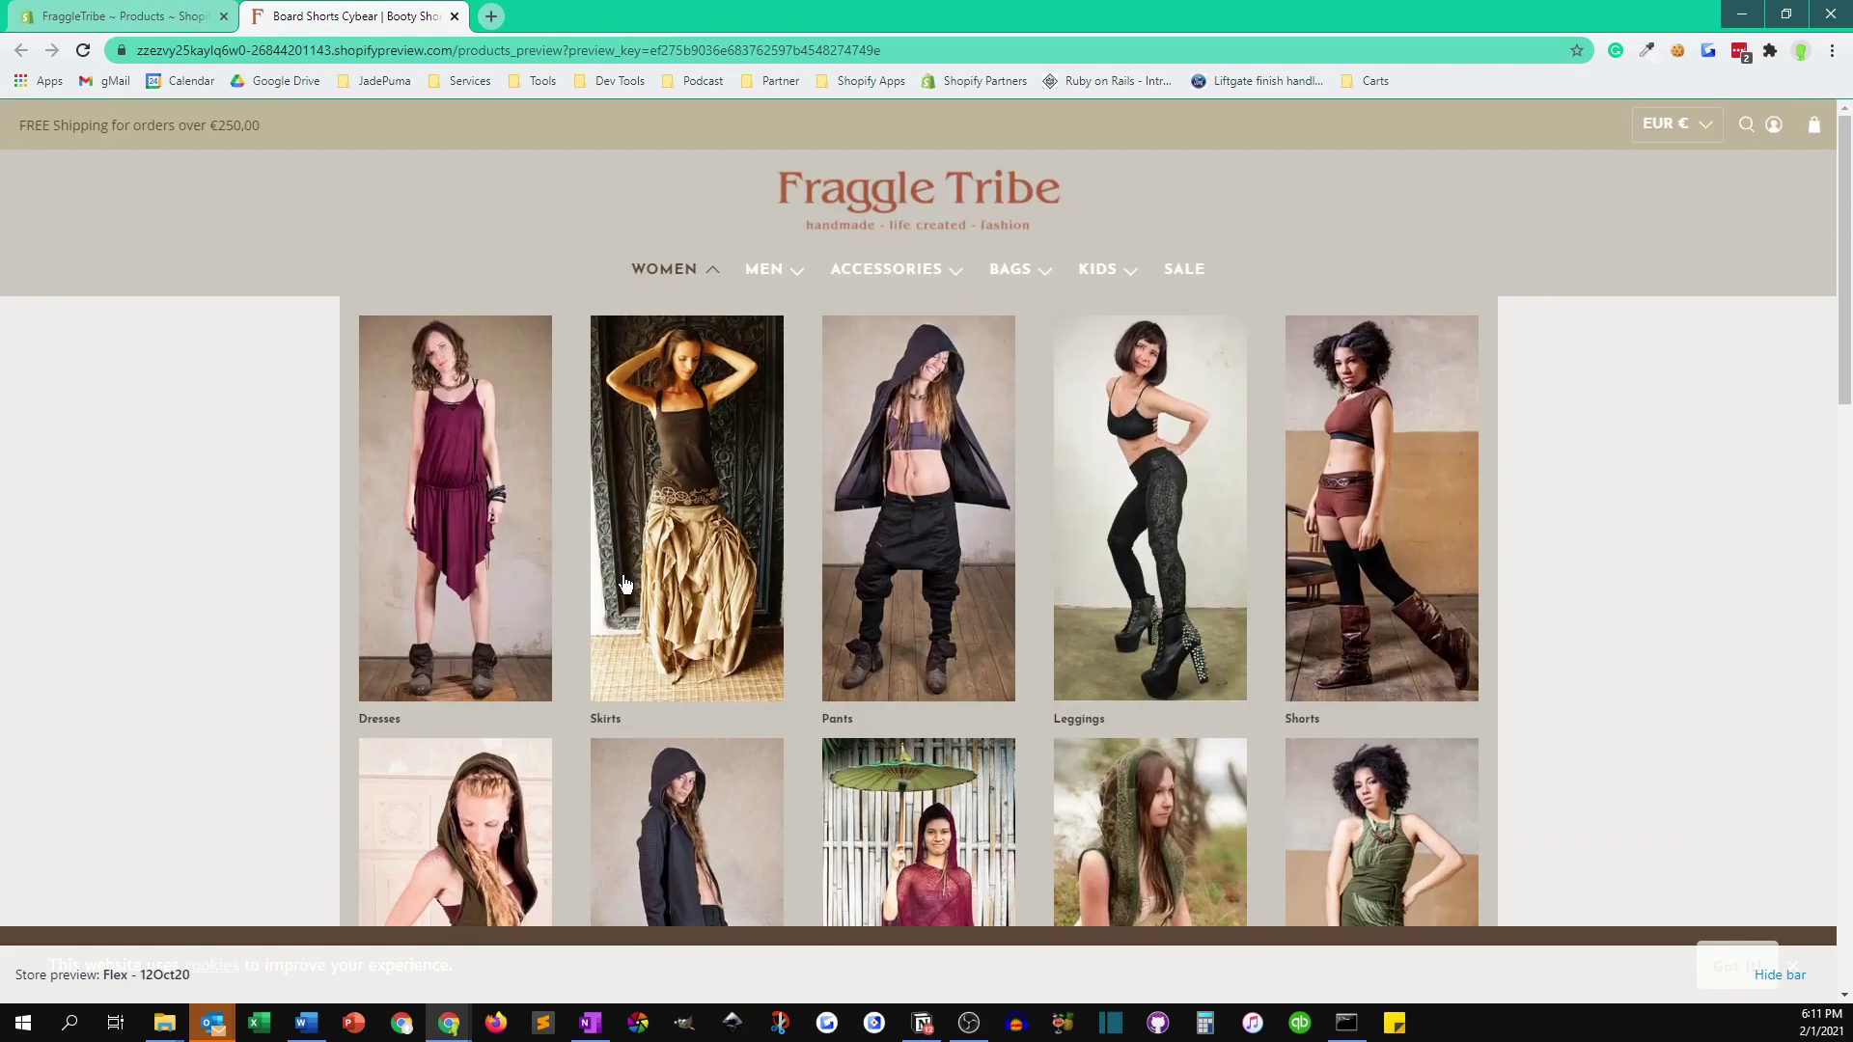
click(1344, 550)
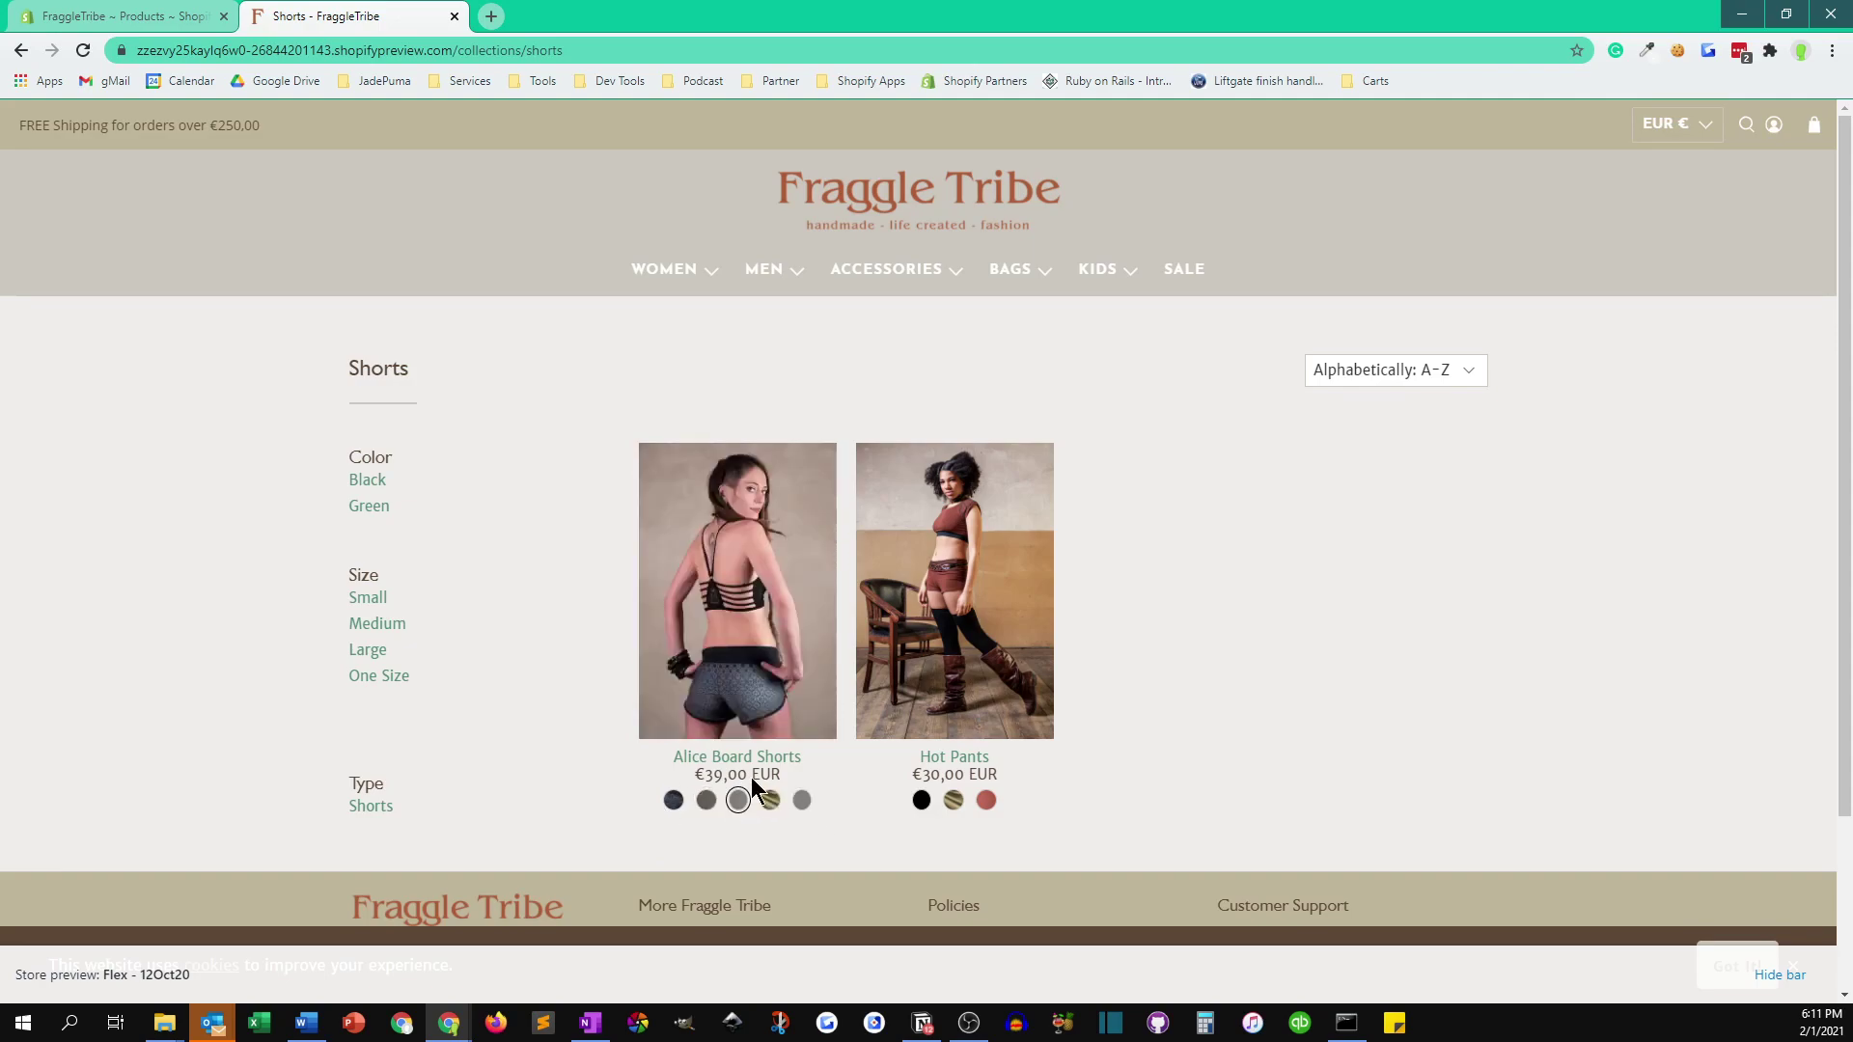
mouse_move(717, 563)
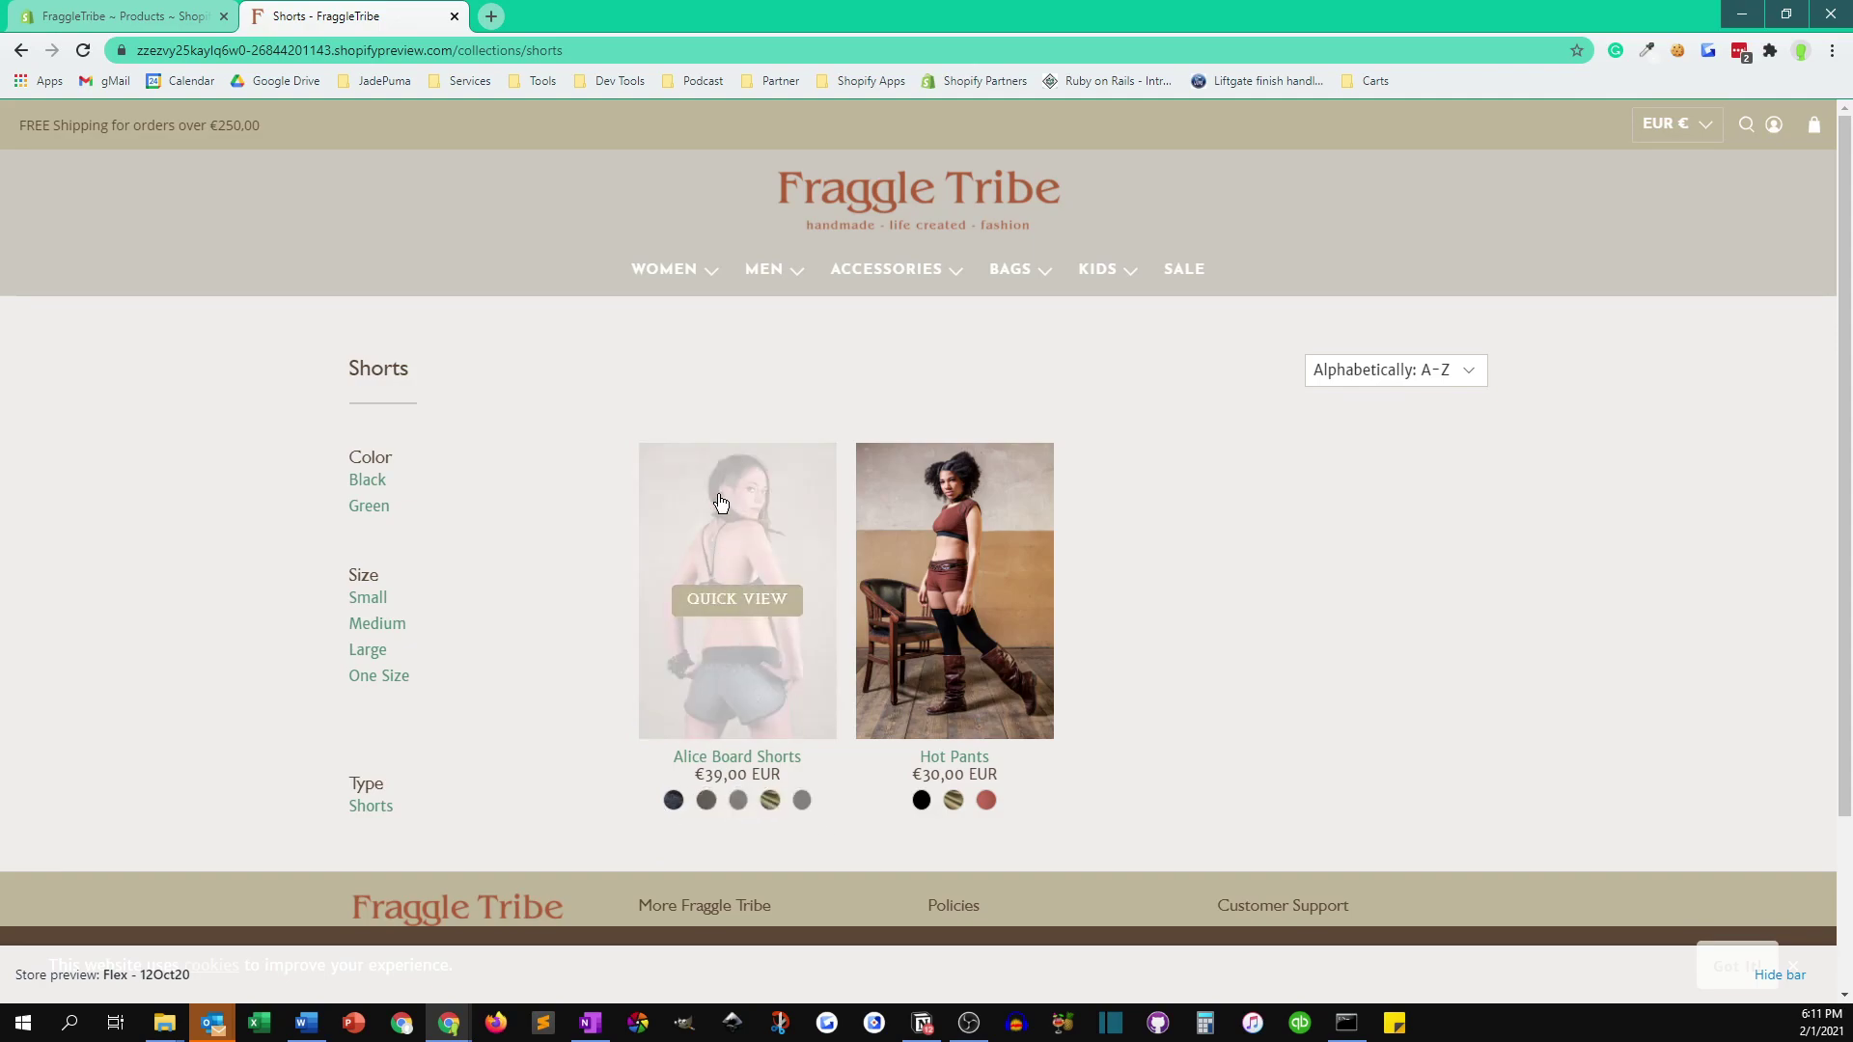